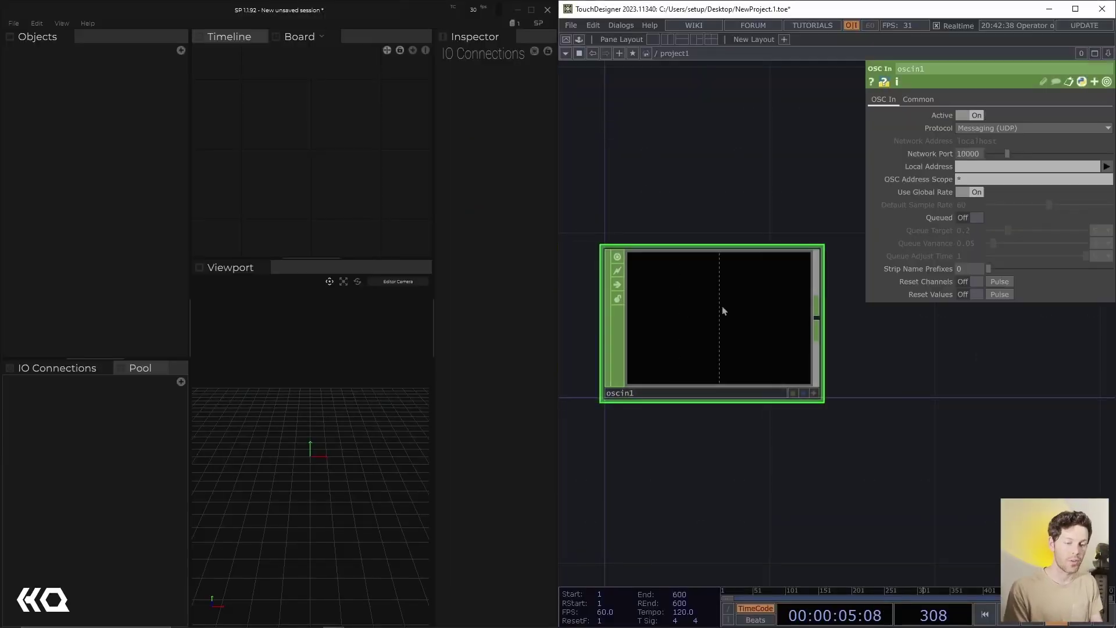
- In SP, add an OSC protocol connection to the IO Connections
{"action": "right_click", "coordinate": [68, 423]}
{"action": "mouse_move", "coordinate": [130, 292]}
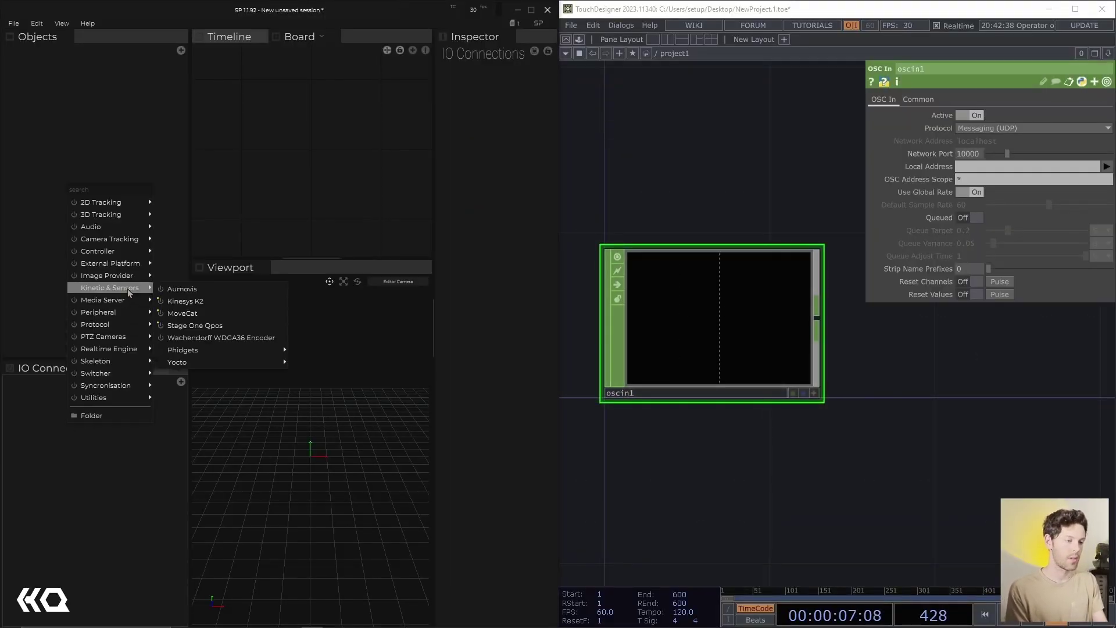
{"action": "mouse_move", "coordinate": [114, 324]}
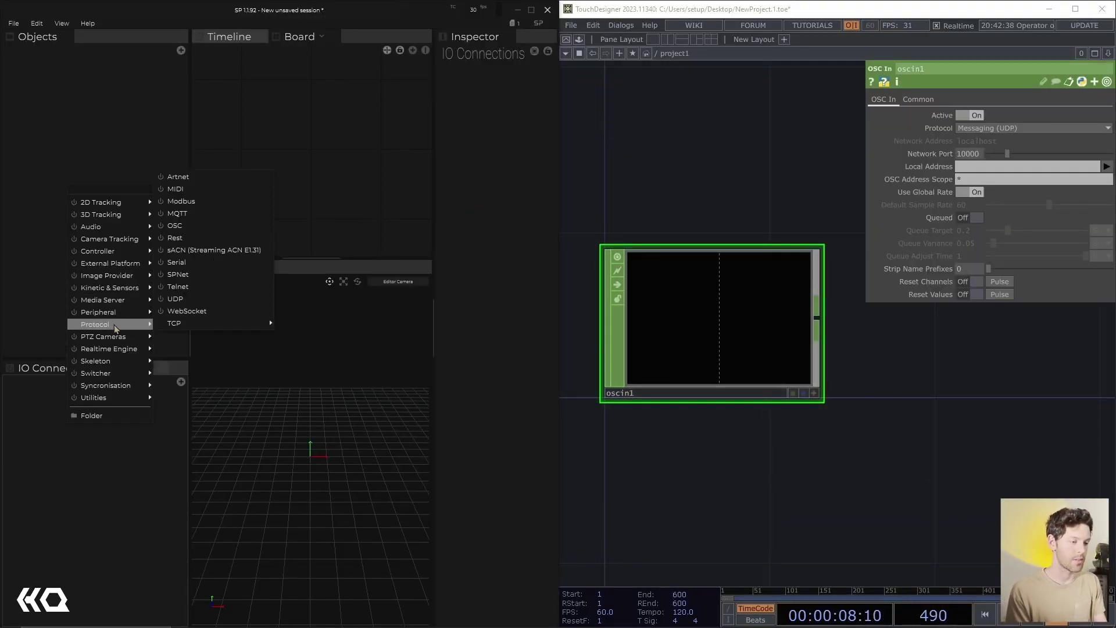
{"action": "left_click", "coordinate": [194, 224]}
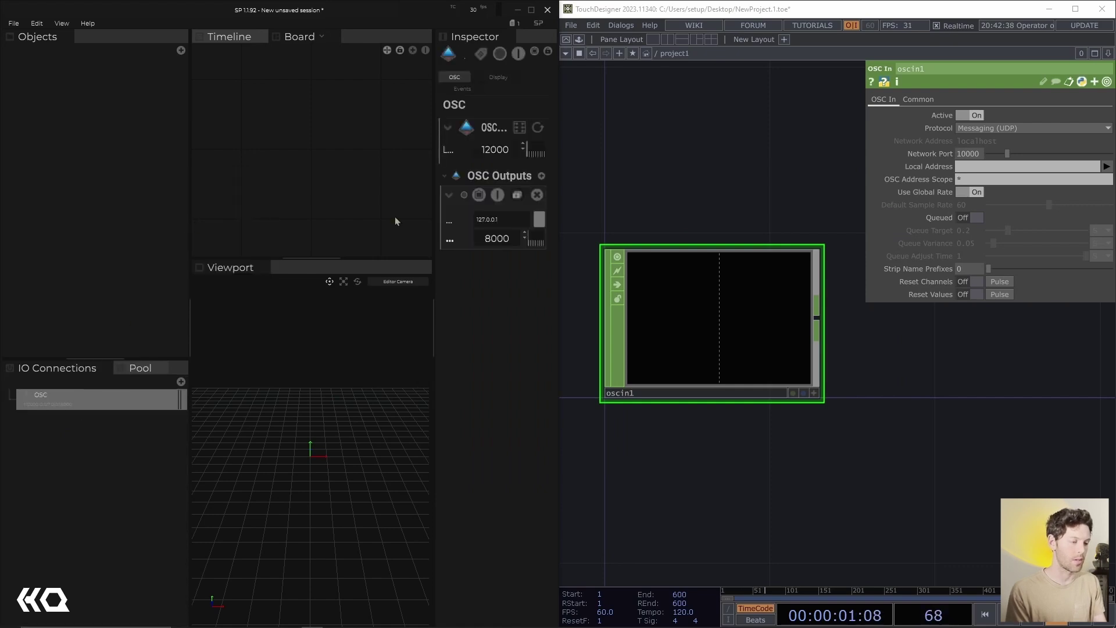
- Widen the Inspector and set the OSC Output's remote port to 10001
{"action": "left_click_drag", "start_coordinate": [433, 218], "coordinate": [339, 218]}
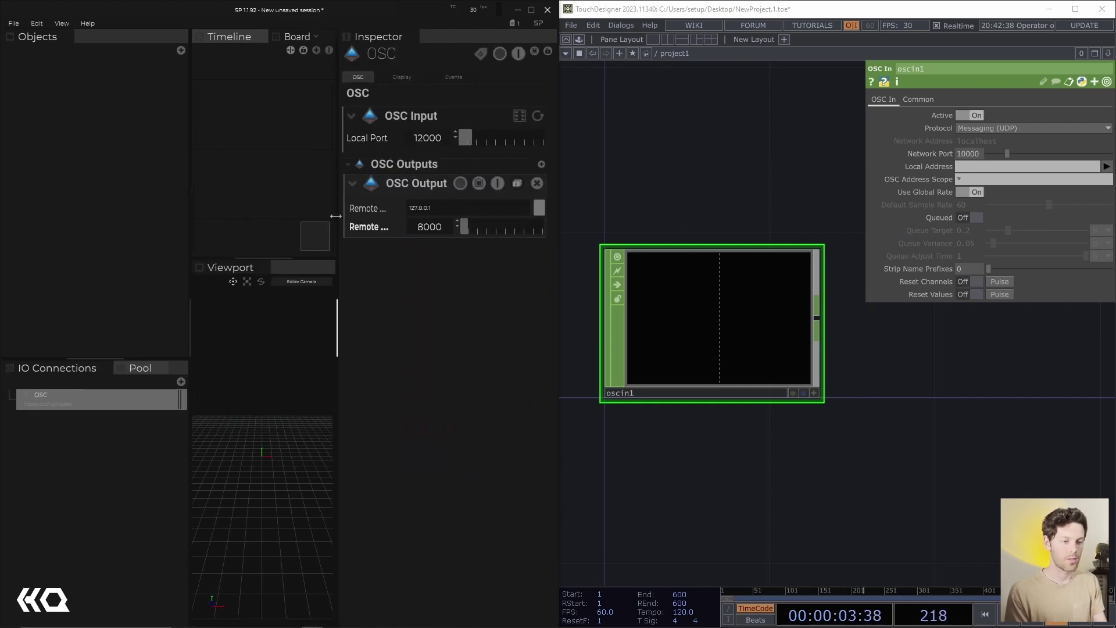
{"action": "double_click", "coordinate": [433, 226]}
{"action": "type", "text": "1000"}
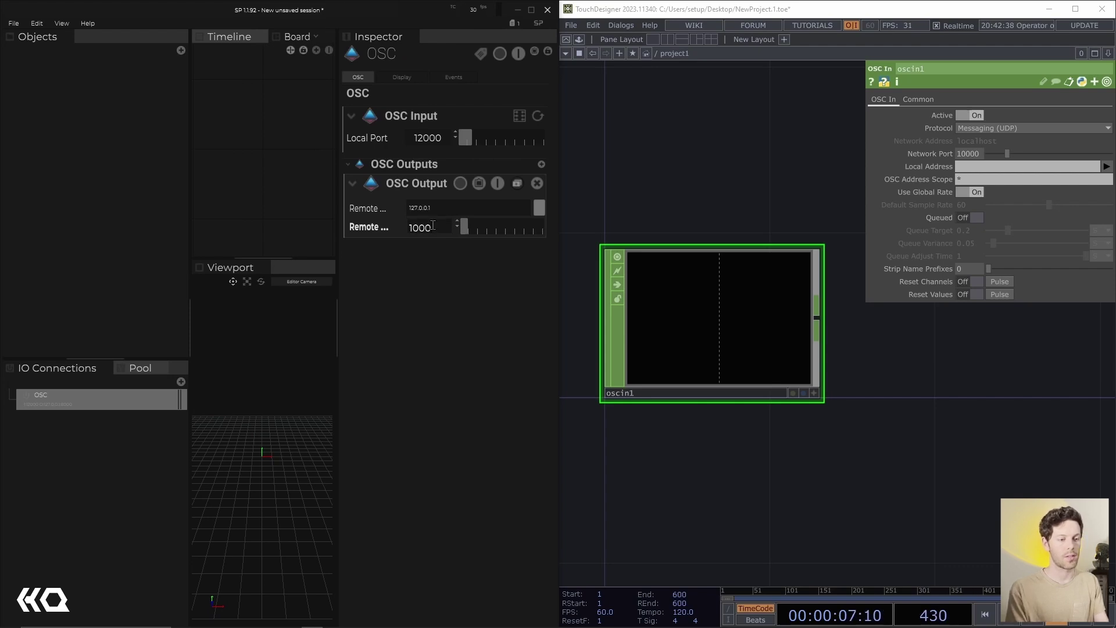
{"action": "type", "text": "1"}
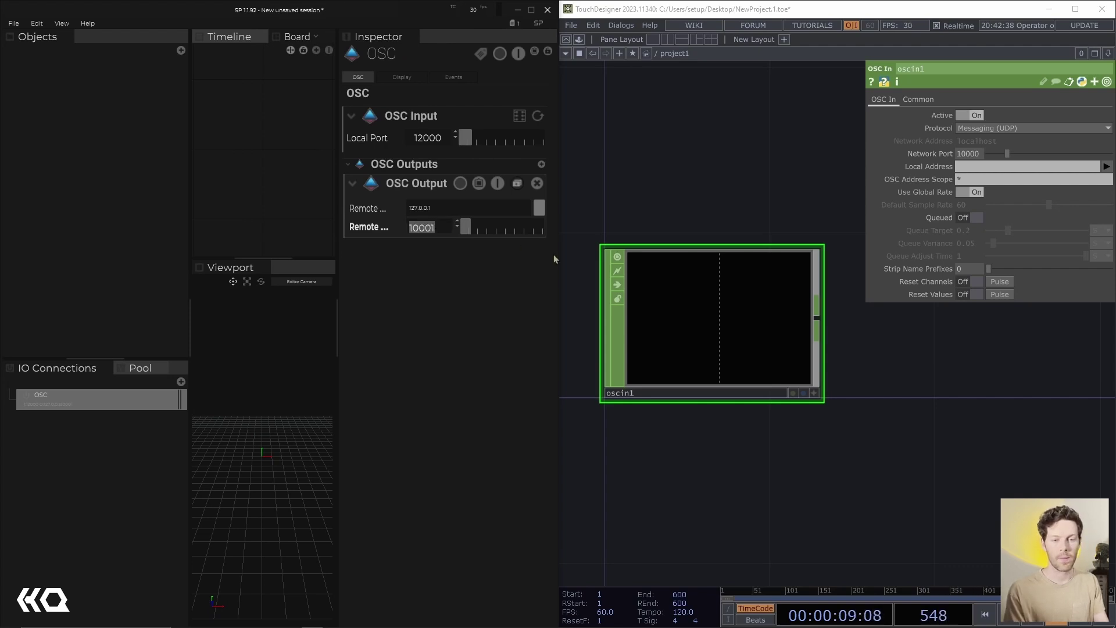
- In TouchDesigner, set the oscin1 operator's network port to 10001 and its local address to 127.0.0.1
{"action": "left_click", "coordinate": [684, 311]}
{"action": "left_click", "coordinate": [972, 155]}
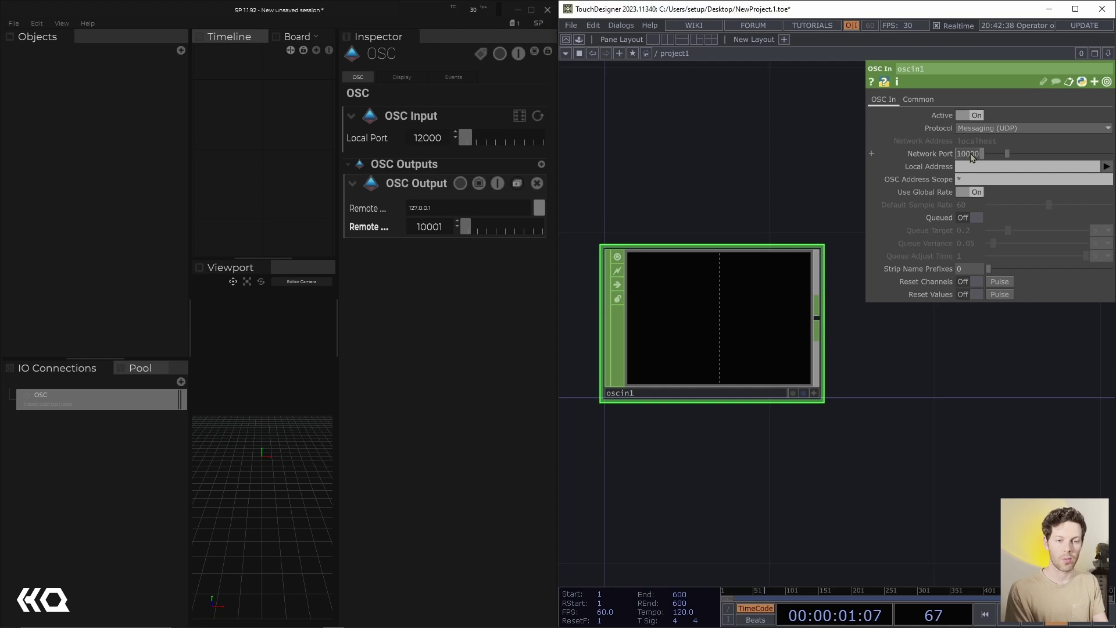
{"action": "key", "text": "BackSpace"}
{"action": "type", "text": "1"}
{"action": "left_click", "coordinate": [803, 171]}
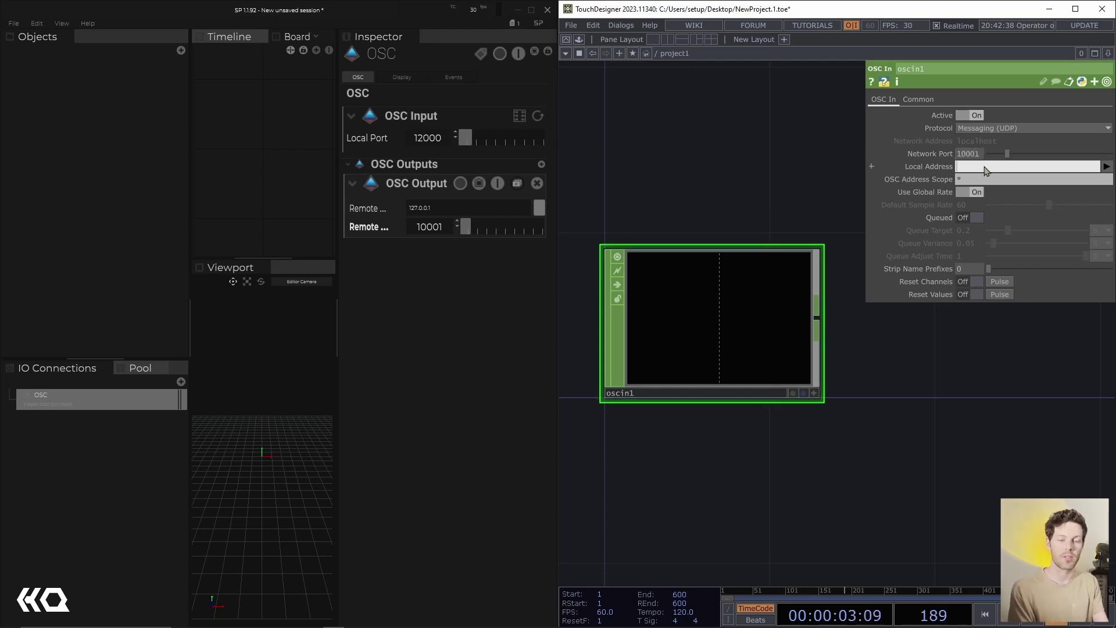
{"action": "type", "text": "127.0."}
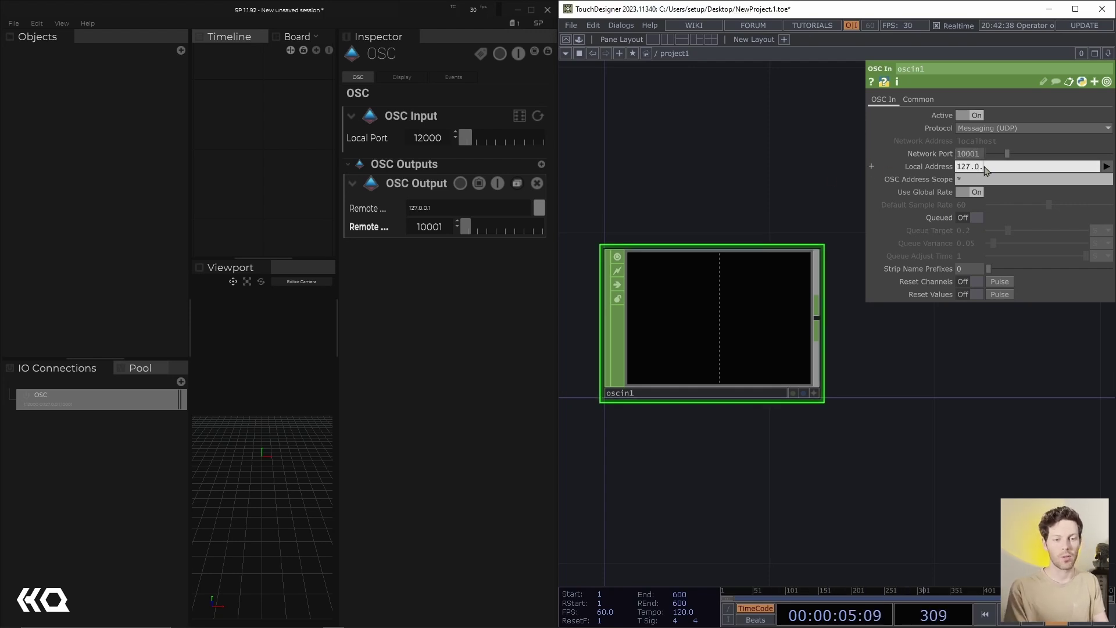
{"action": "type", "text": "0.1"}
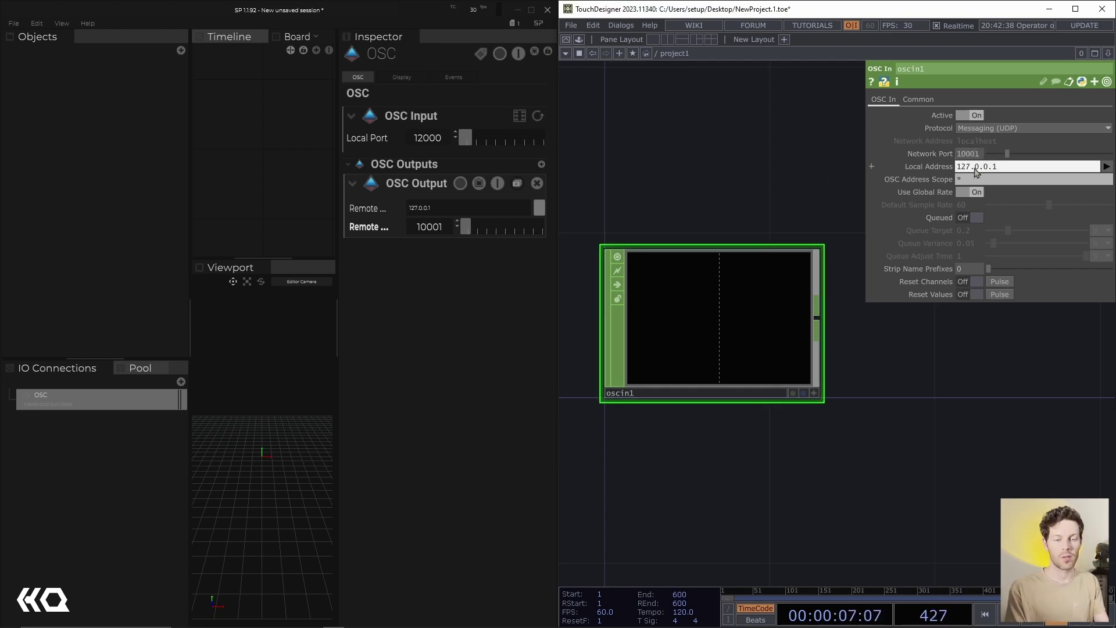
{"action": "key", "text": "Return"}
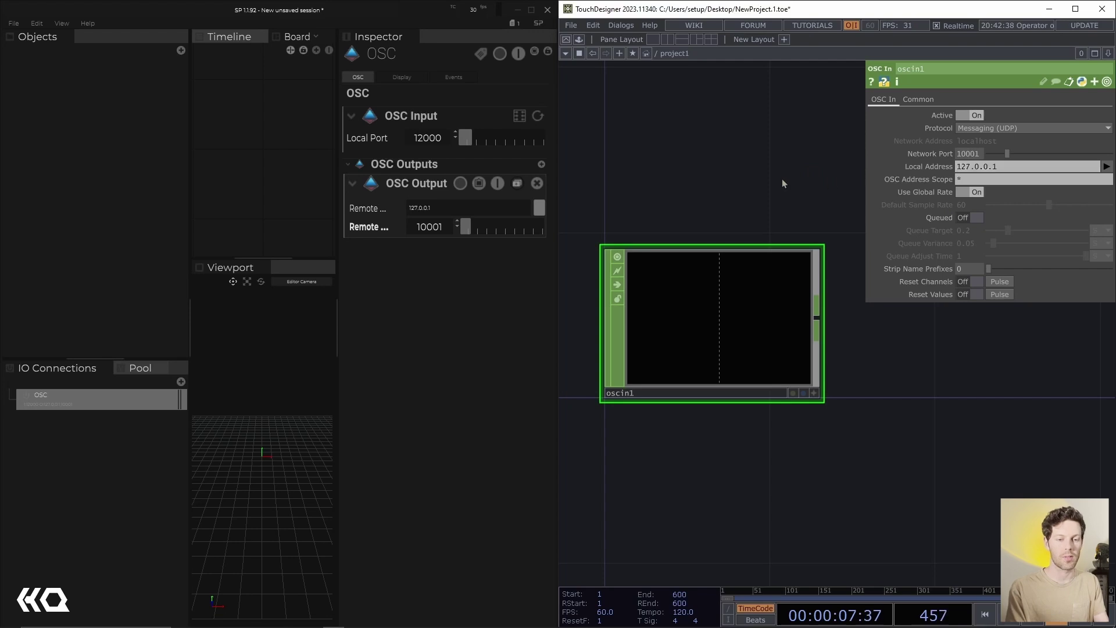
- Back in SP, add a Button interface element to the board
{"action": "right_click", "coordinate": [218, 139]}
{"action": "mouse_move", "coordinate": [256, 158]}
{"action": "left_click", "coordinate": [318, 159]}
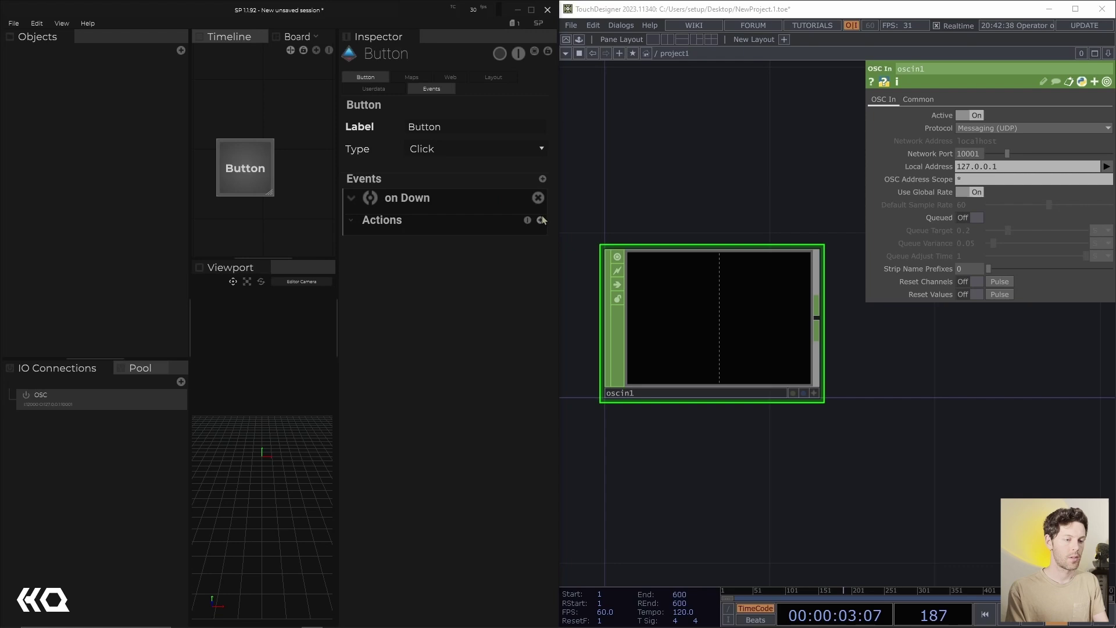
- Add an OSC Message action to the button's on Down event with the path SP/Button
{"action": "left_click", "coordinate": [540, 221]}
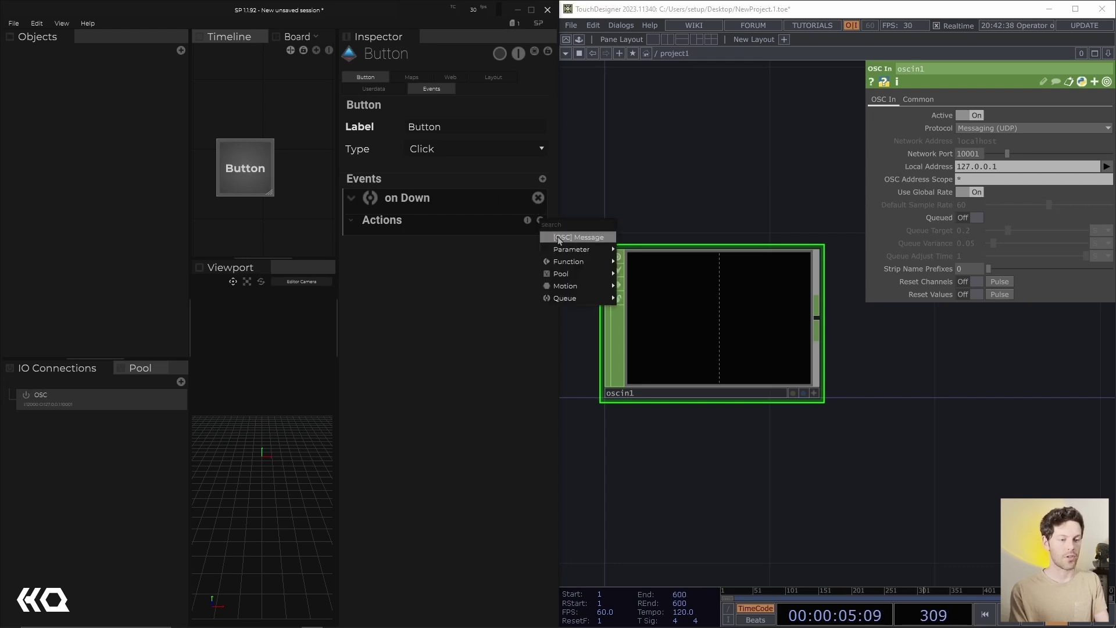
{"action": "left_click", "coordinate": [579, 237]}
{"action": "left_click", "coordinate": [462, 264]}
{"action": "left_click", "coordinate": [464, 265]}
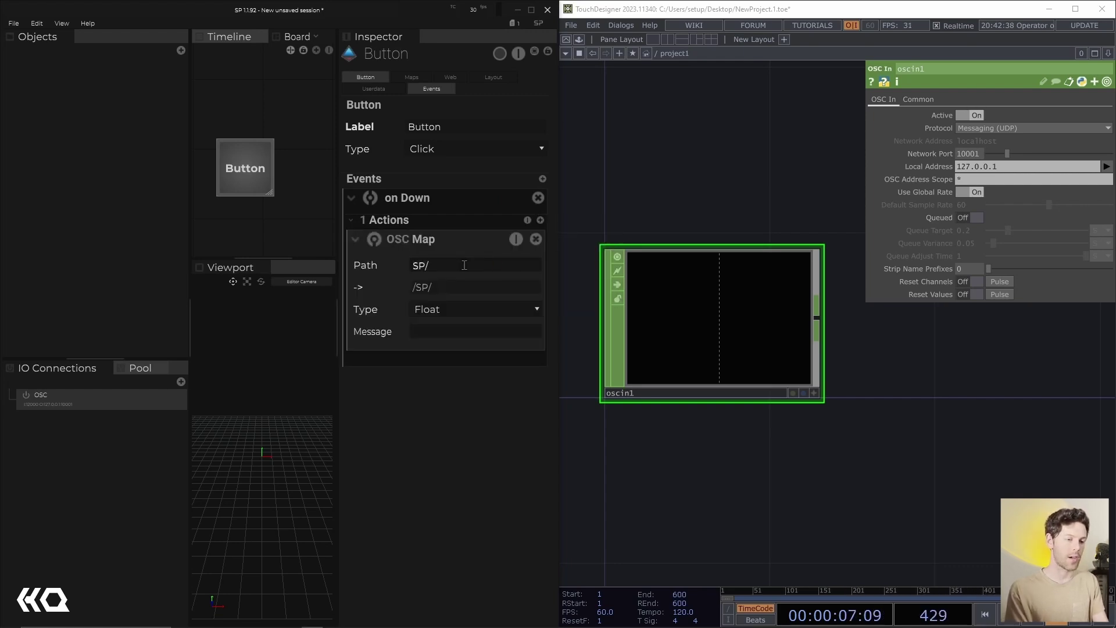
{"action": "type", "text": "Button"}
{"action": "key", "text": "Return"}
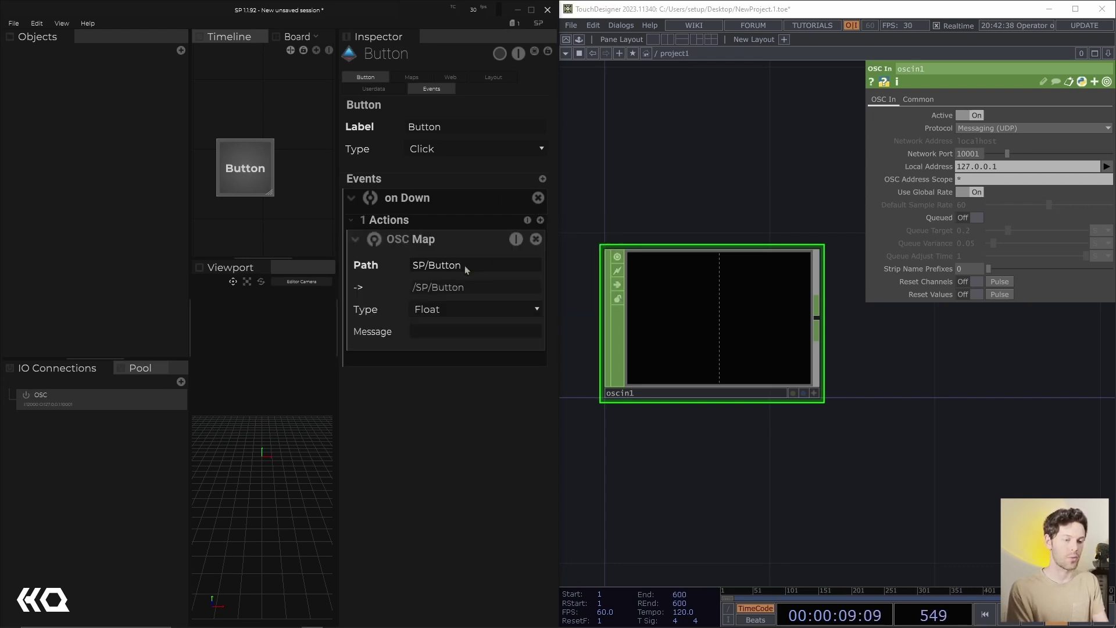
- Set the on Down OSC action's type to Int and its message to 1, and trigger the button to test it
{"action": "left_click", "coordinate": [442, 312]}
{"action": "left_click", "coordinate": [448, 339]}
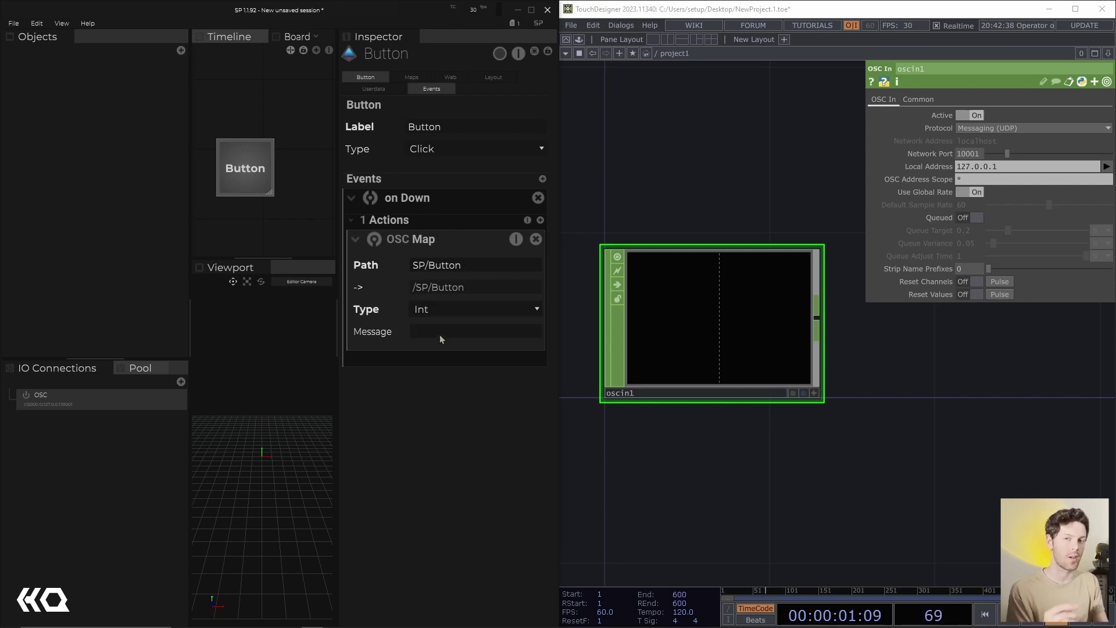
{"action": "left_click", "coordinate": [441, 333]}
{"action": "type", "text": "1"}
{"action": "key", "text": "Return"}
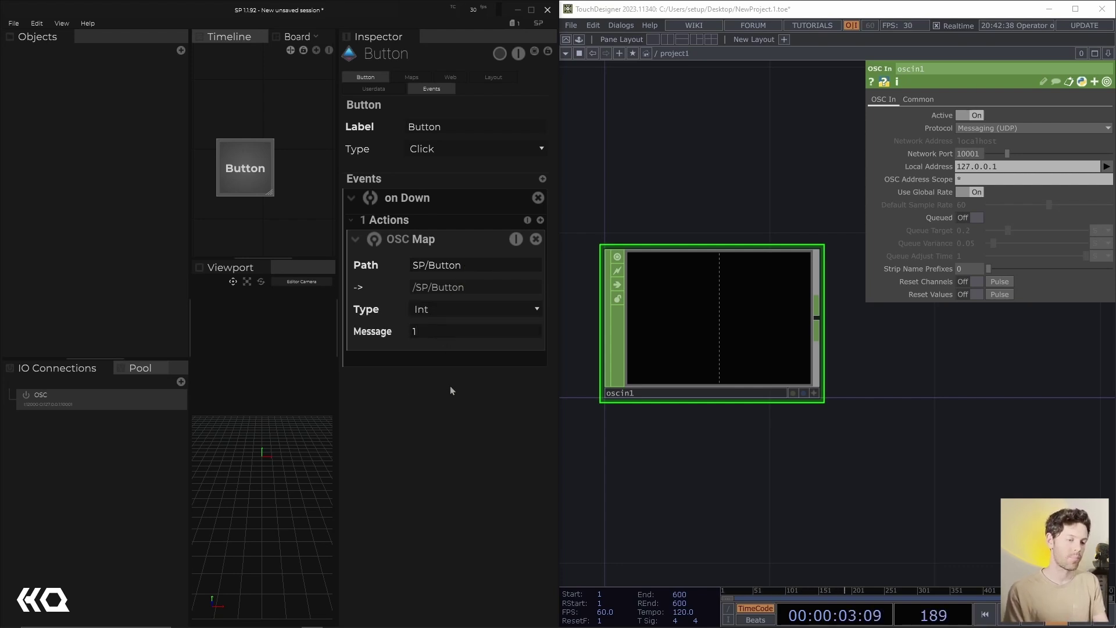
{"action": "left_click", "coordinate": [267, 170]}
{"action": "left_click", "coordinate": [268, 170]}
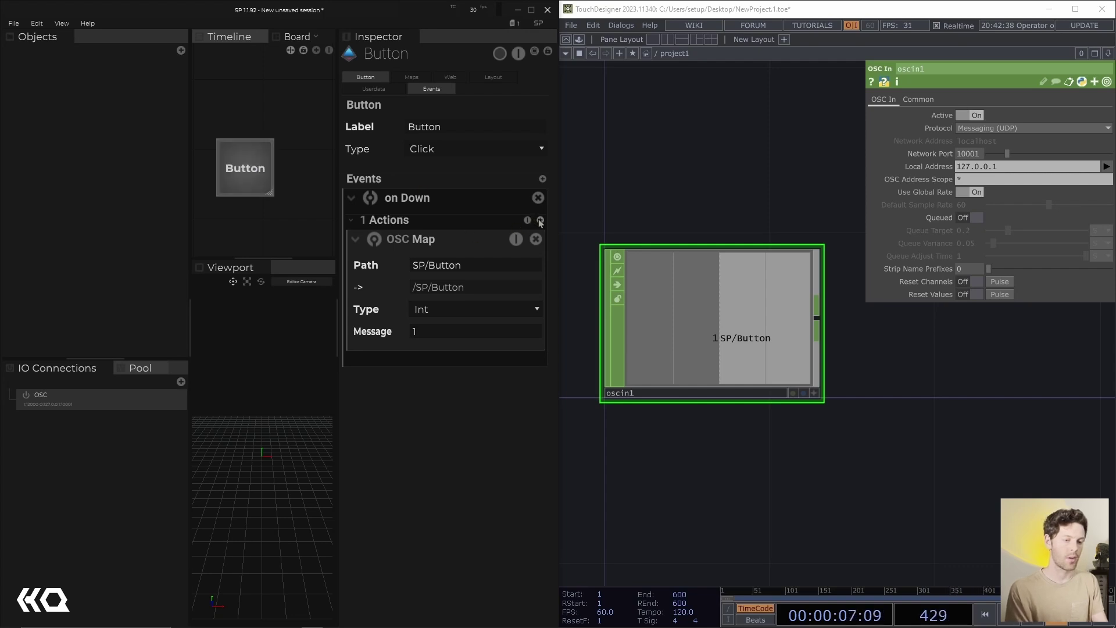
{"action": "left_click", "coordinate": [541, 220]}
{"action": "left_click", "coordinate": [550, 235]}
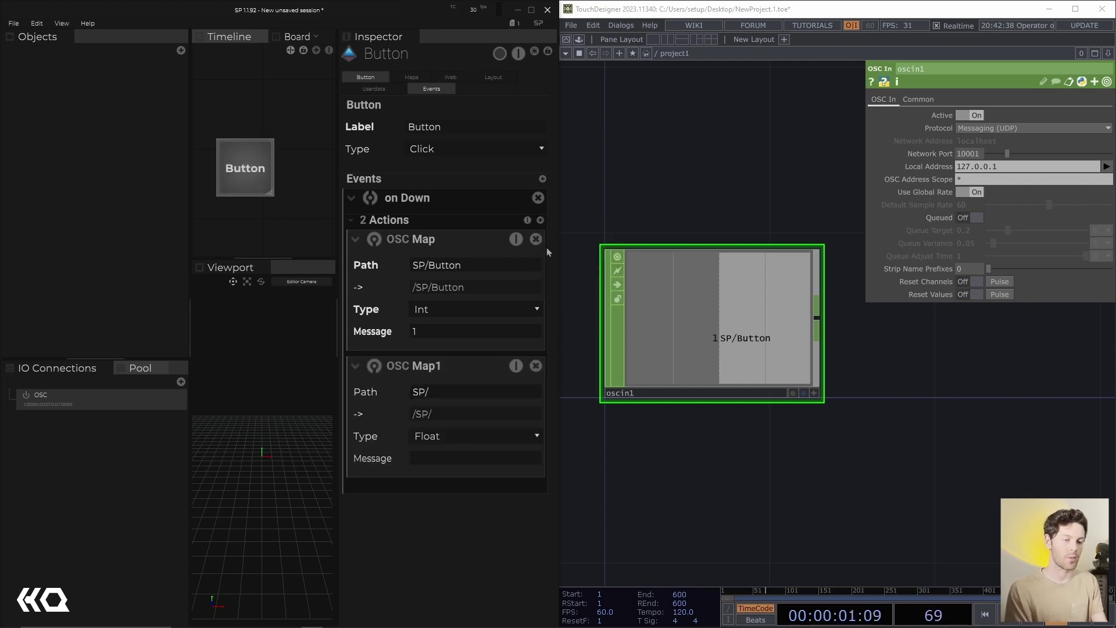
{"action": "triple_click", "coordinate": [440, 263]}
{"action": "left_click", "coordinate": [536, 366]}
{"action": "left_click", "coordinate": [537, 366]}
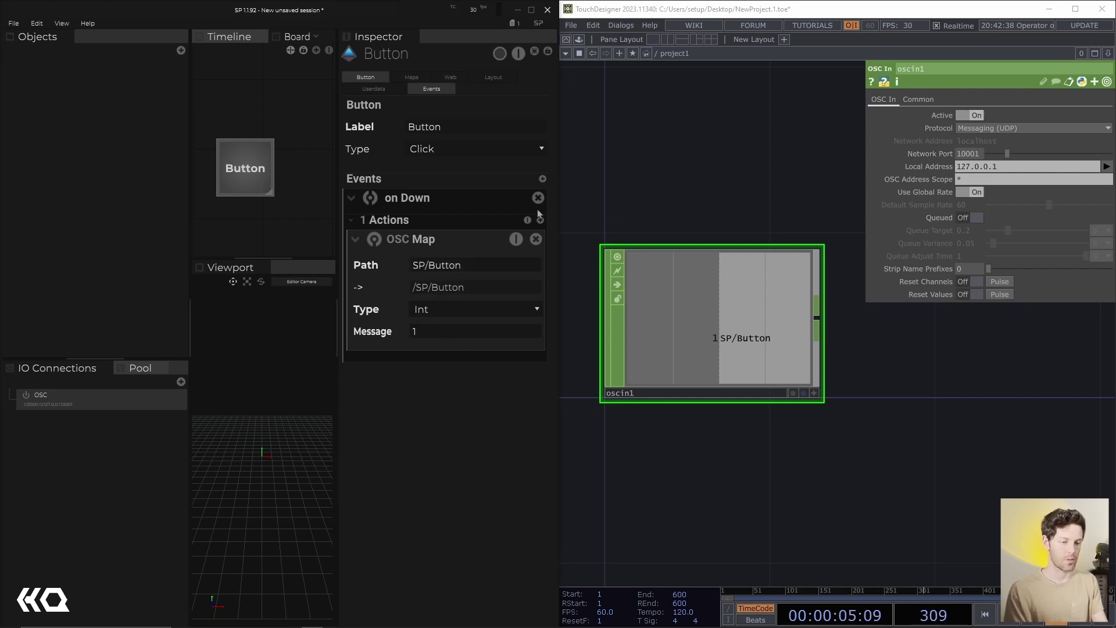
{"action": "left_click", "coordinate": [540, 219]}
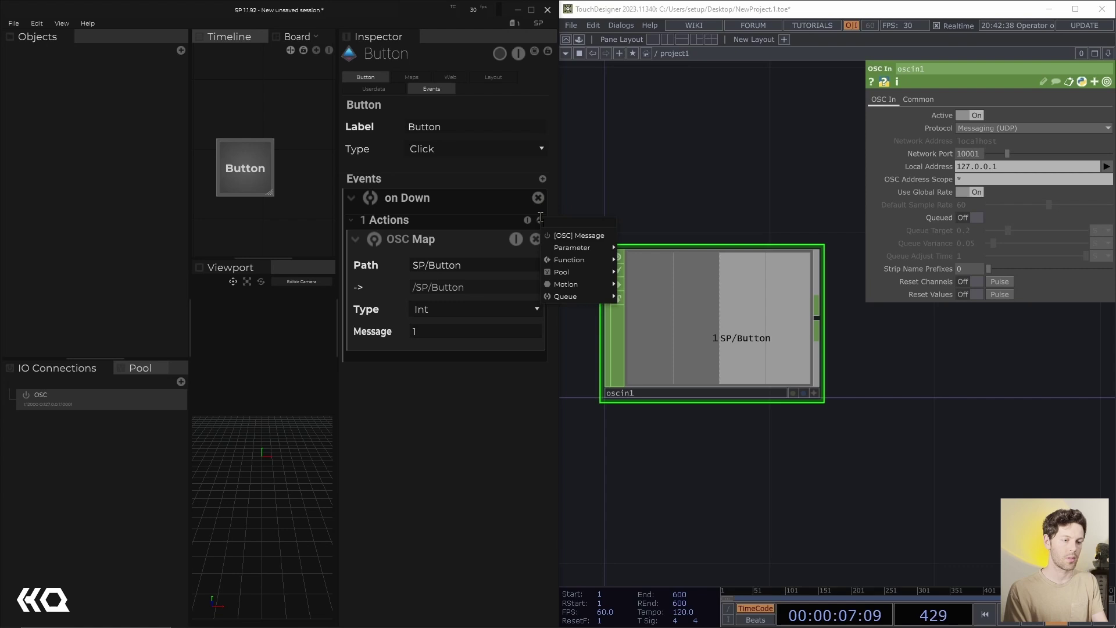
- Add an on Up event to the button and copy the on Down OSC Map action into it
{"action": "left_click", "coordinate": [543, 178]}
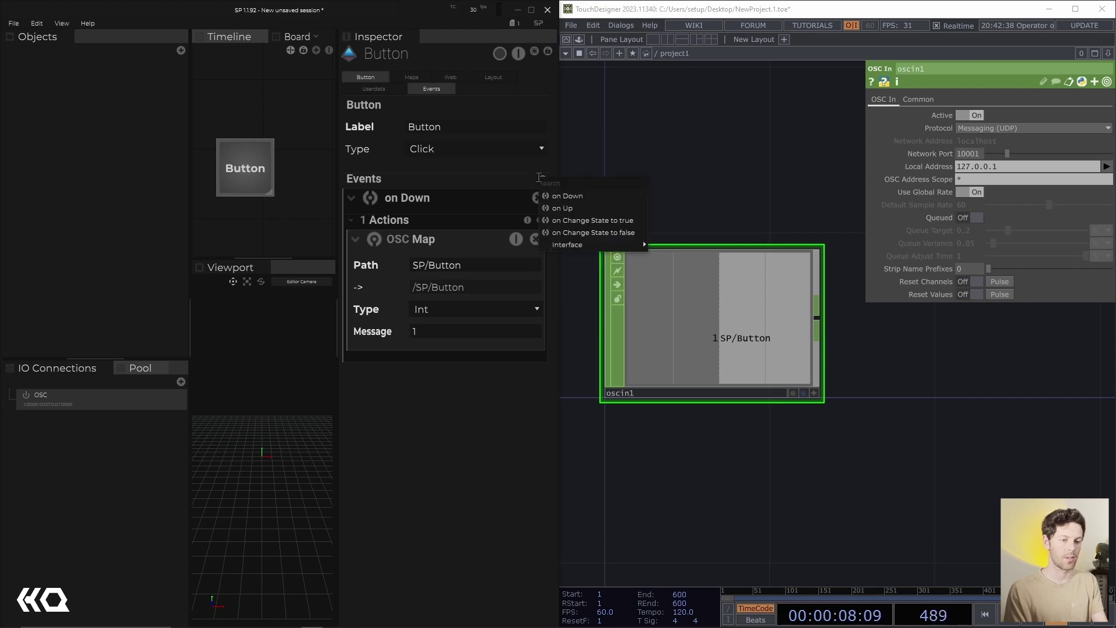
{"action": "left_click", "coordinate": [553, 208]}
{"action": "double_click", "coordinate": [424, 266]}
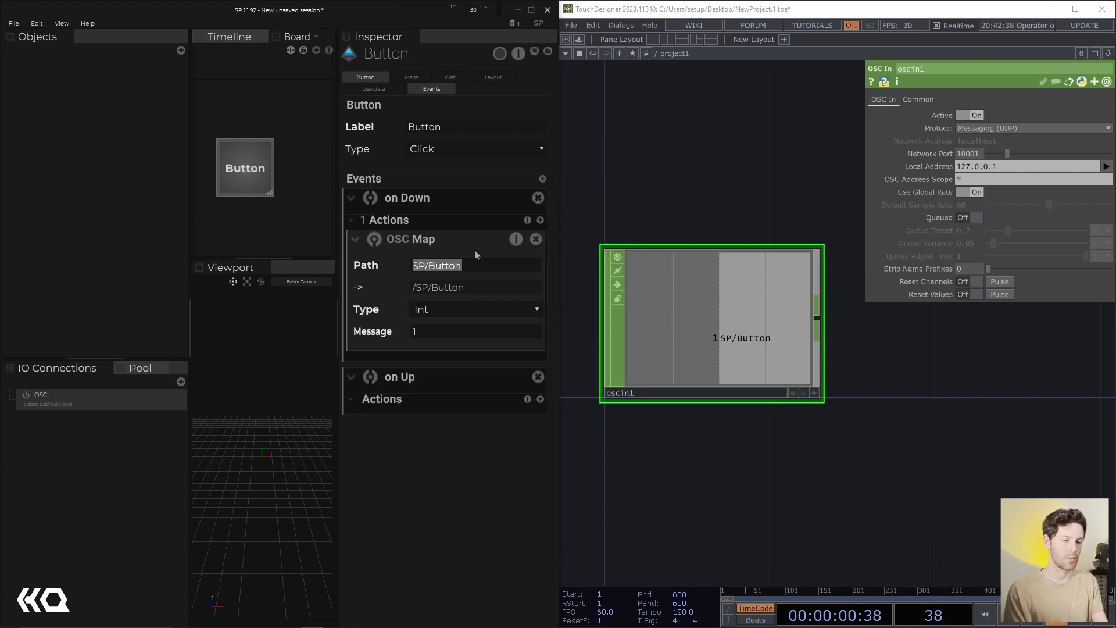
{"action": "right_click", "coordinate": [519, 233]}
{"action": "left_click", "coordinate": [532, 278]}
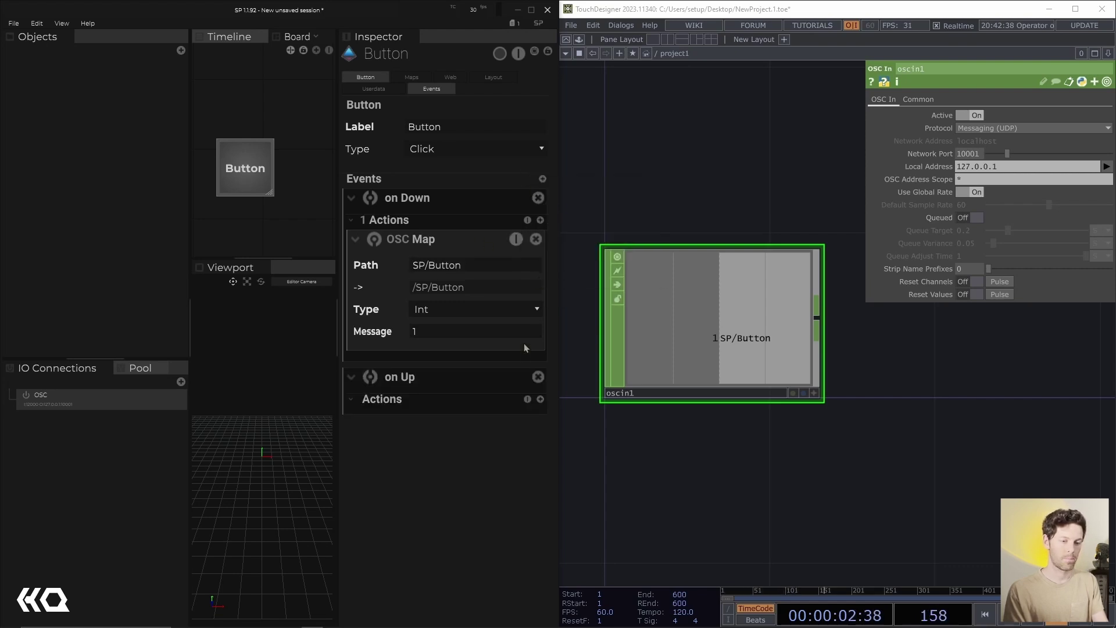
{"action": "left_click", "coordinate": [528, 399]}
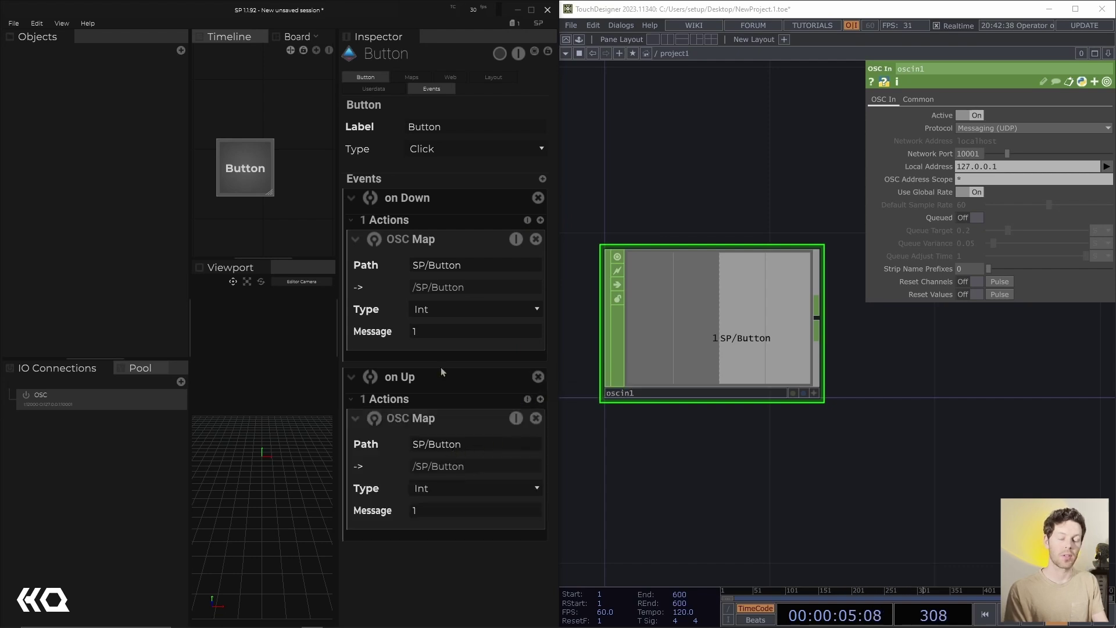
- Set the on Up OSC action's message to 0 and trigger the button to test it
{"action": "type", "text": "0"}
{"action": "key", "text": "Return"}
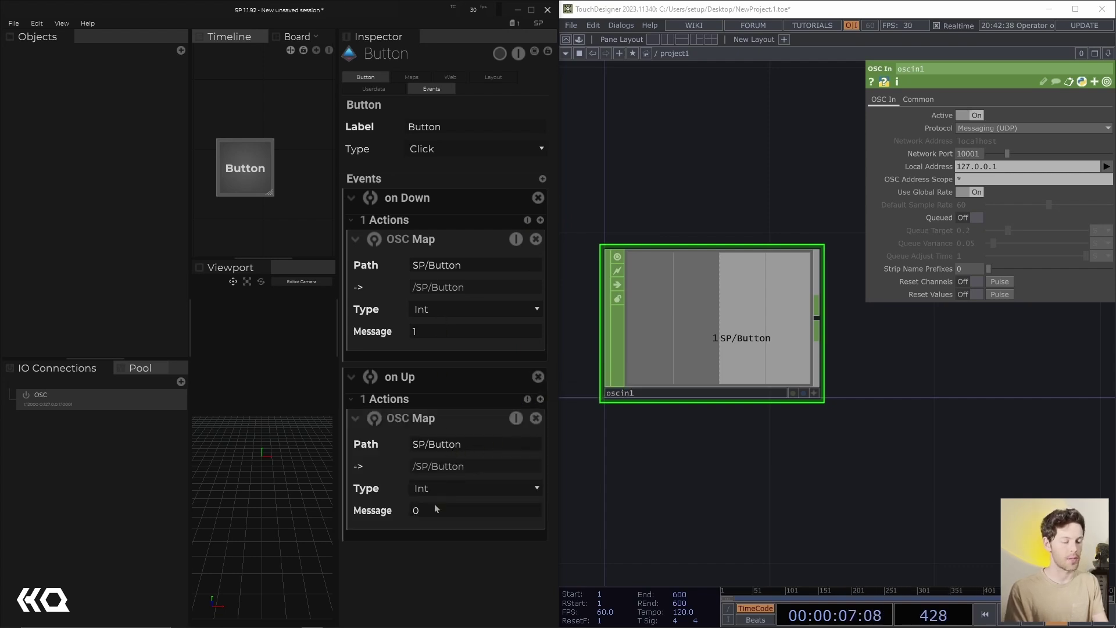
{"action": "left_click", "coordinate": [241, 175]}
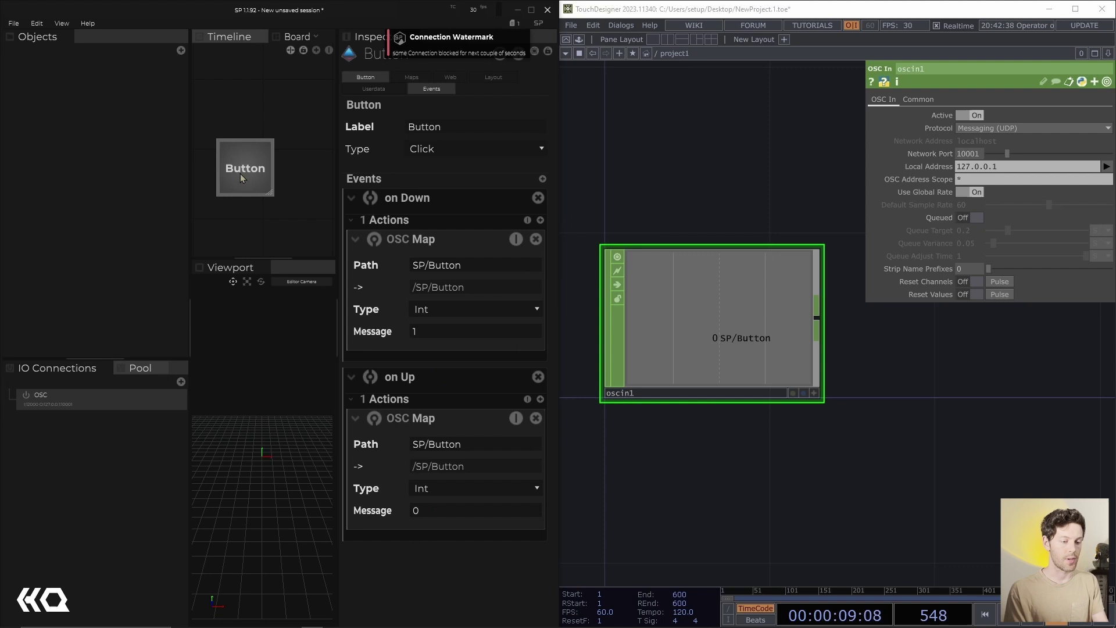
- Add a Slider interface element to the board and place it directly beside the button
{"action": "left_click", "coordinate": [286, 169]}
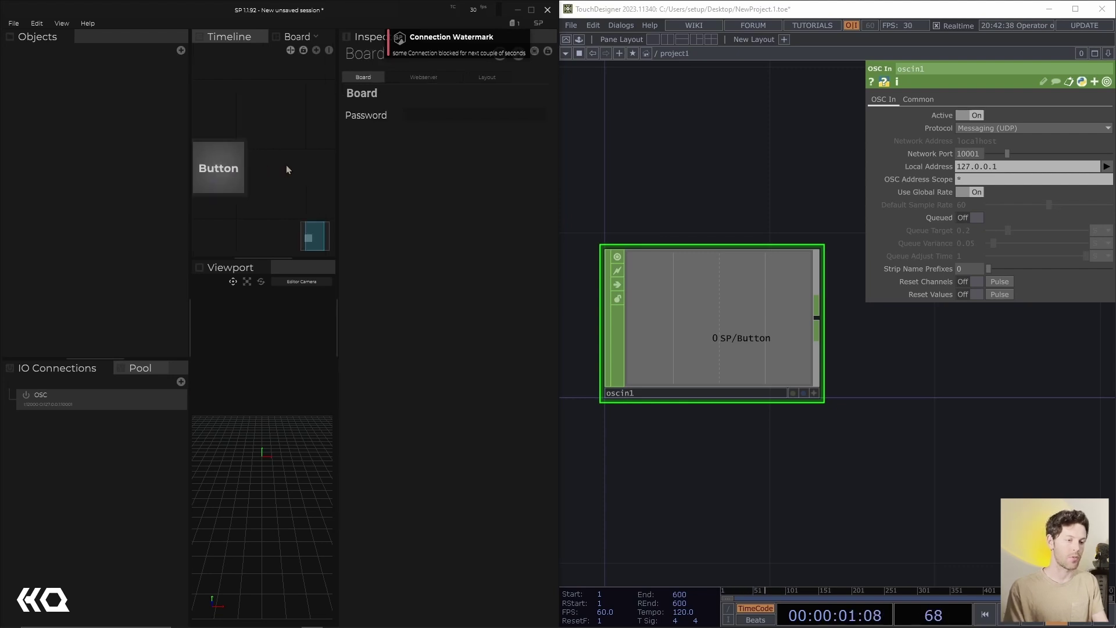
{"action": "right_click", "coordinate": [286, 168]}
{"action": "mouse_move", "coordinate": [303, 186]}
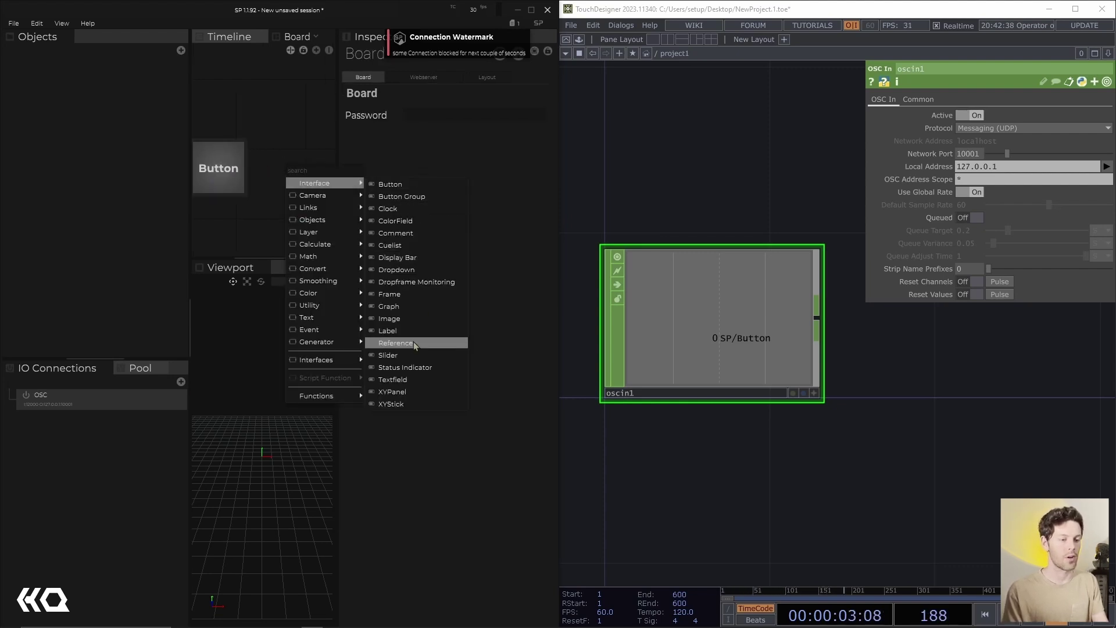
{"action": "left_click", "coordinate": [407, 355]}
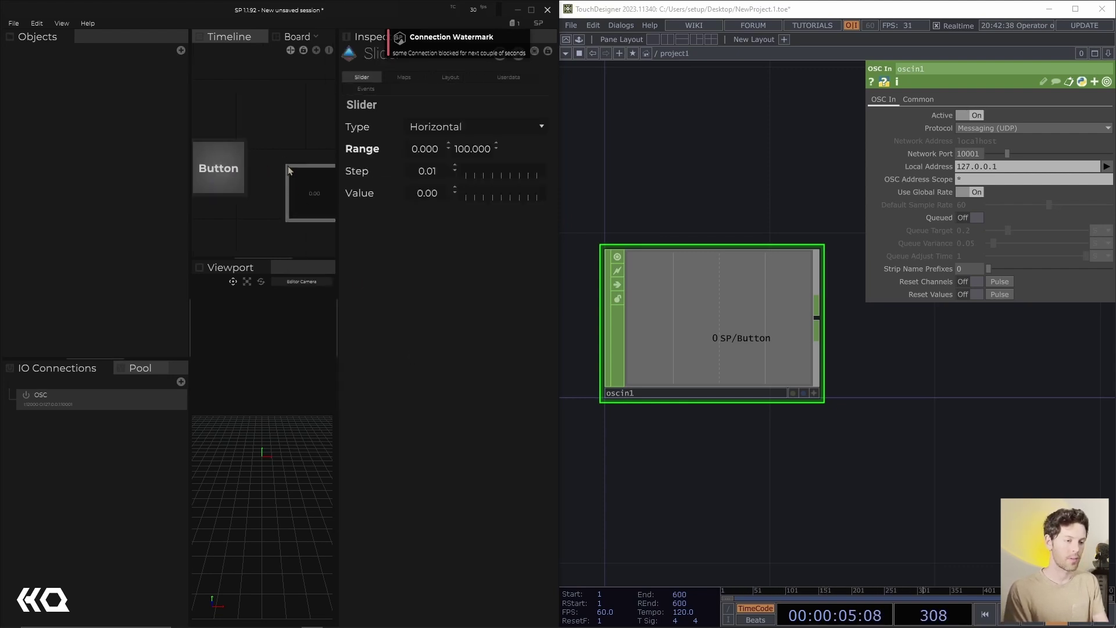
{"action": "left_click", "coordinate": [274, 142]}
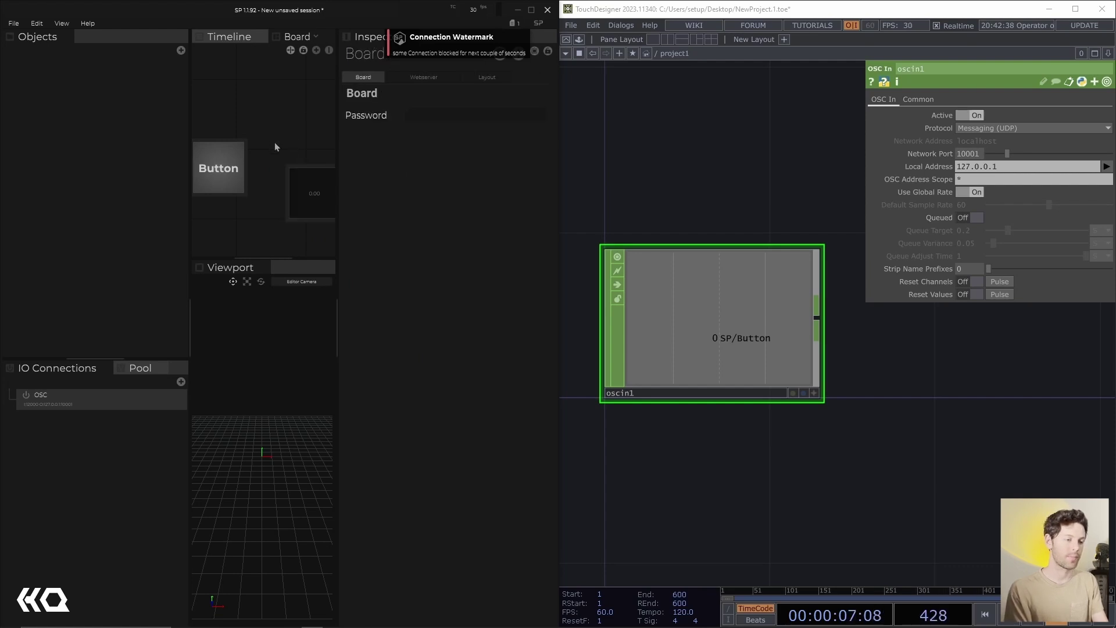
{"action": "left_click_drag", "start_coordinate": [287, 175], "coordinate": [253, 146]}
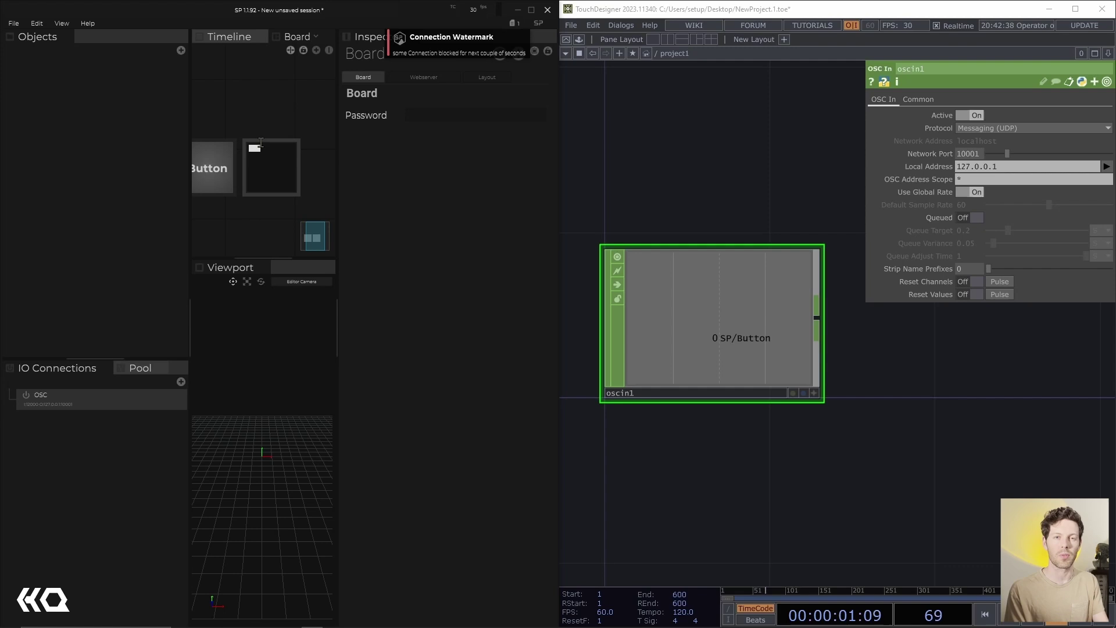
- Add an OSC Interface Sender action to the slider's on Slider Changed event
{"action": "left_click", "coordinate": [267, 140]}
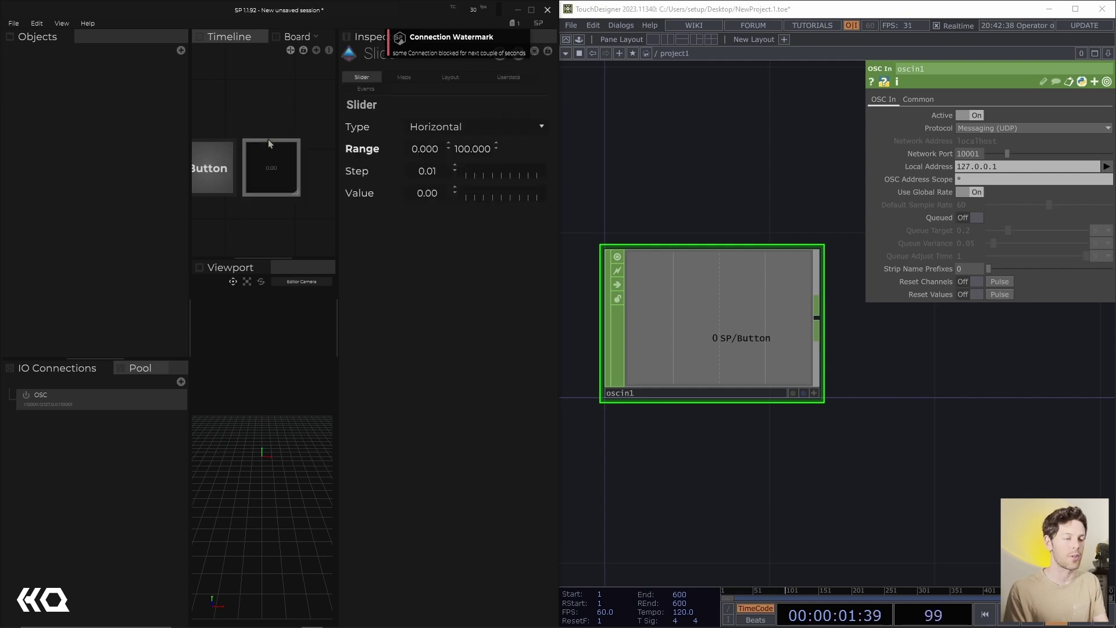
{"action": "left_click", "coordinate": [366, 89]}
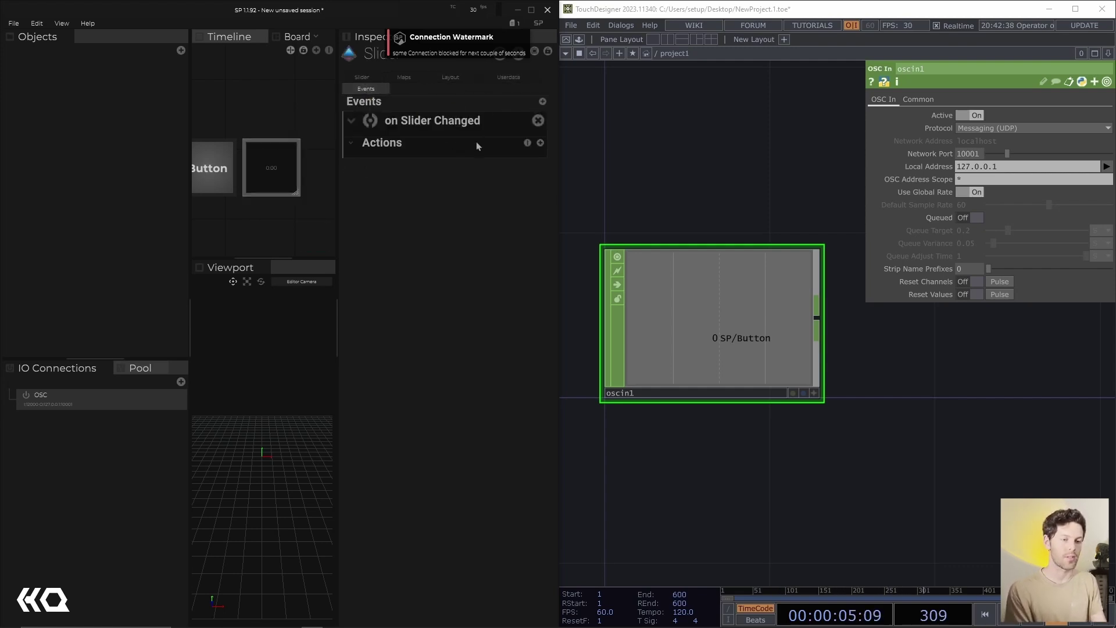
{"action": "left_click", "coordinate": [540, 142]}
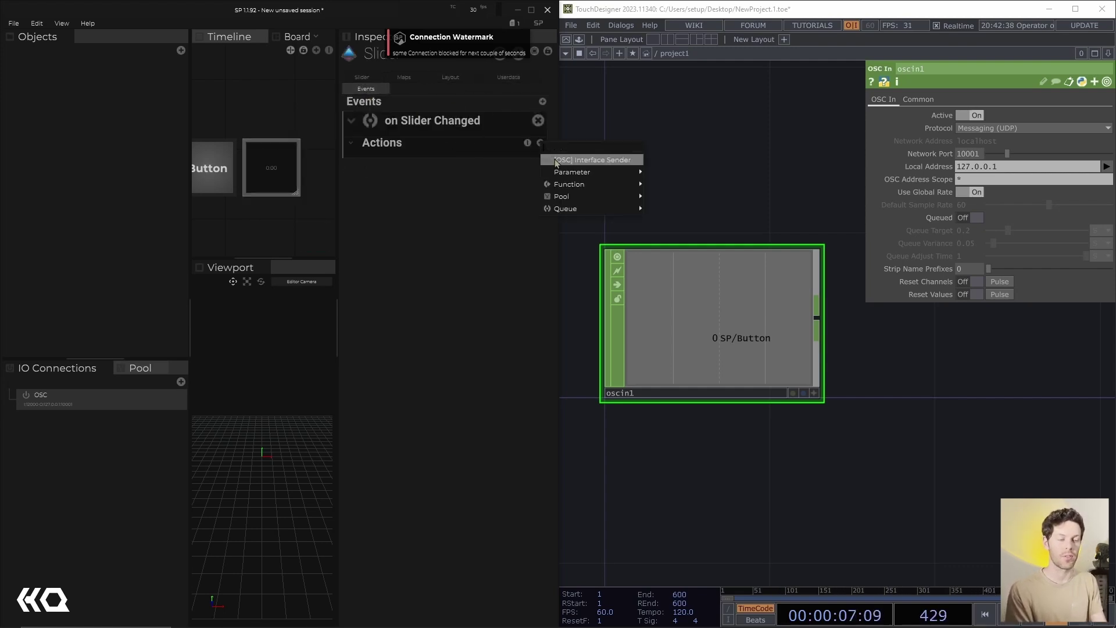
{"action": "left_click", "coordinate": [552, 159]}
- Set the slider action's OSC path to SP/Slider and move the slider to test it
{"action": "left_click", "coordinate": [468, 188]}
{"action": "type", "text": "S"}
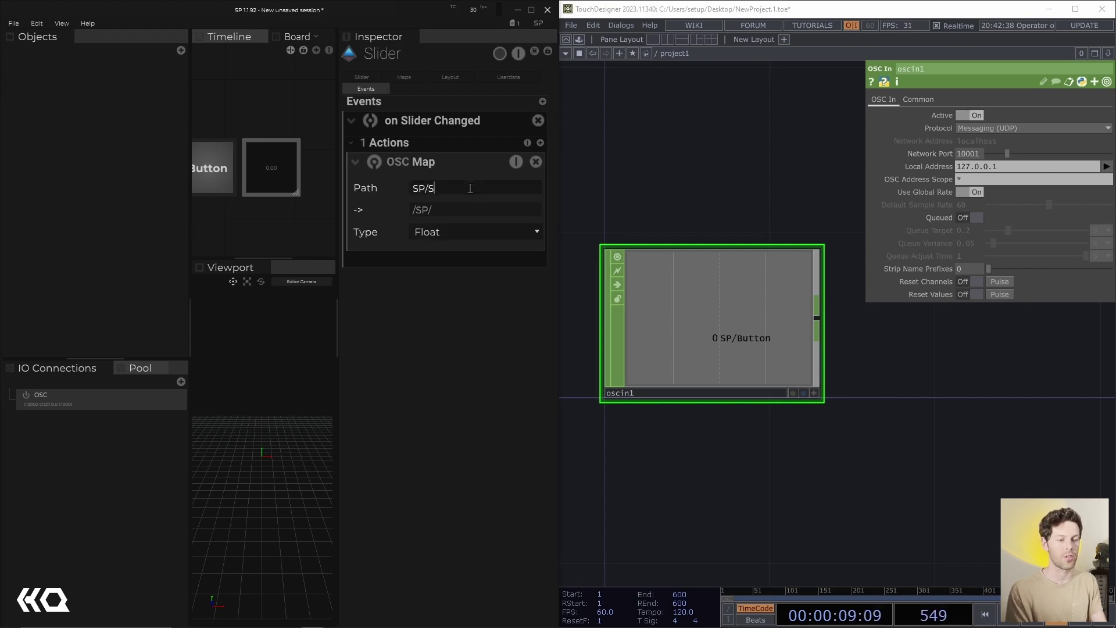
{"action": "type", "text": "lider"}
{"action": "key", "text": "Return"}
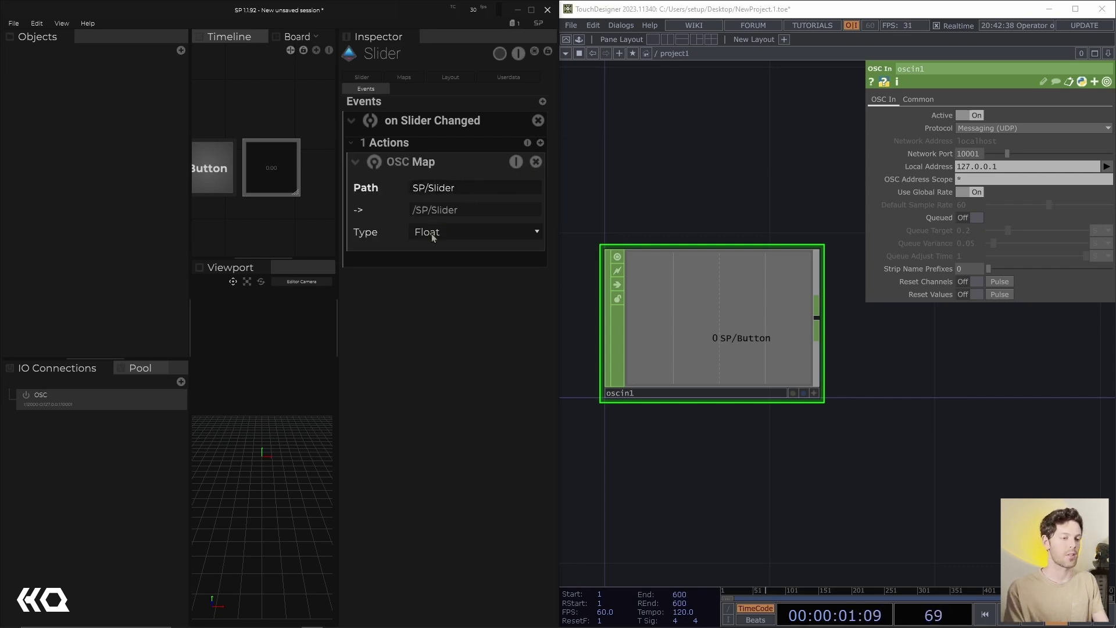
{"action": "left_click_drag", "start_coordinate": [275, 178], "coordinate": [240, 176]}
- Add a Dropdown interface element to the board and place it beside the slider
{"action": "left_click", "coordinate": [256, 218]}
{"action": "scroll", "coordinate": [257, 217], "scroll_direction": "right", "scroll_amount": 3}
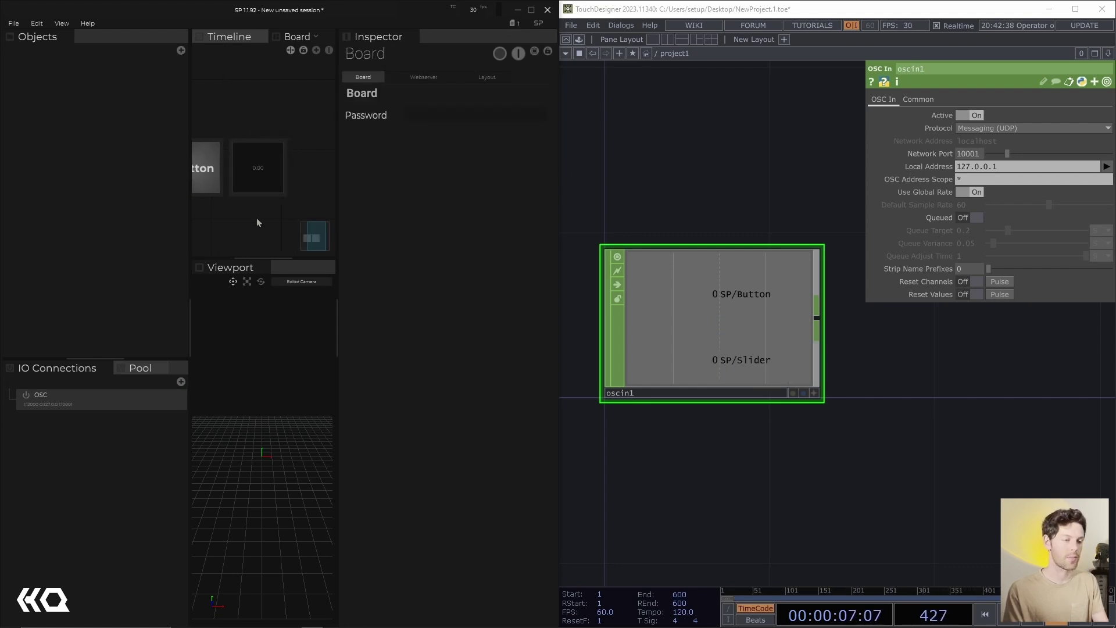
{"action": "right_click", "coordinate": [256, 217]}
{"action": "mouse_move", "coordinate": [285, 236]}
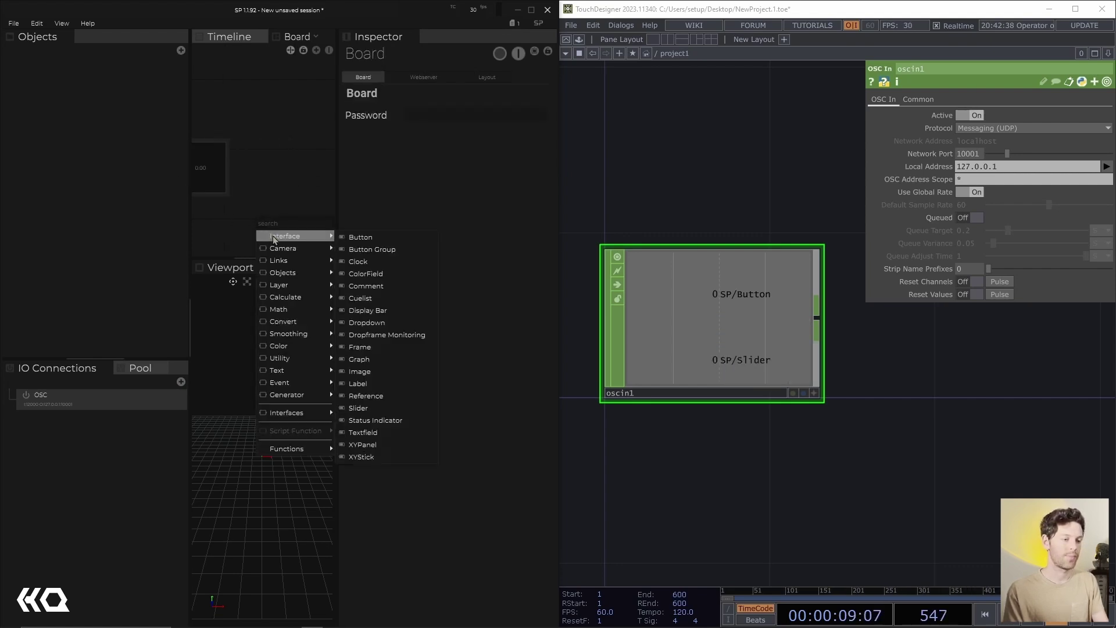
{"action": "left_click", "coordinate": [373, 325]}
{"action": "left_click_drag", "start_coordinate": [286, 217], "coordinate": [263, 141]}
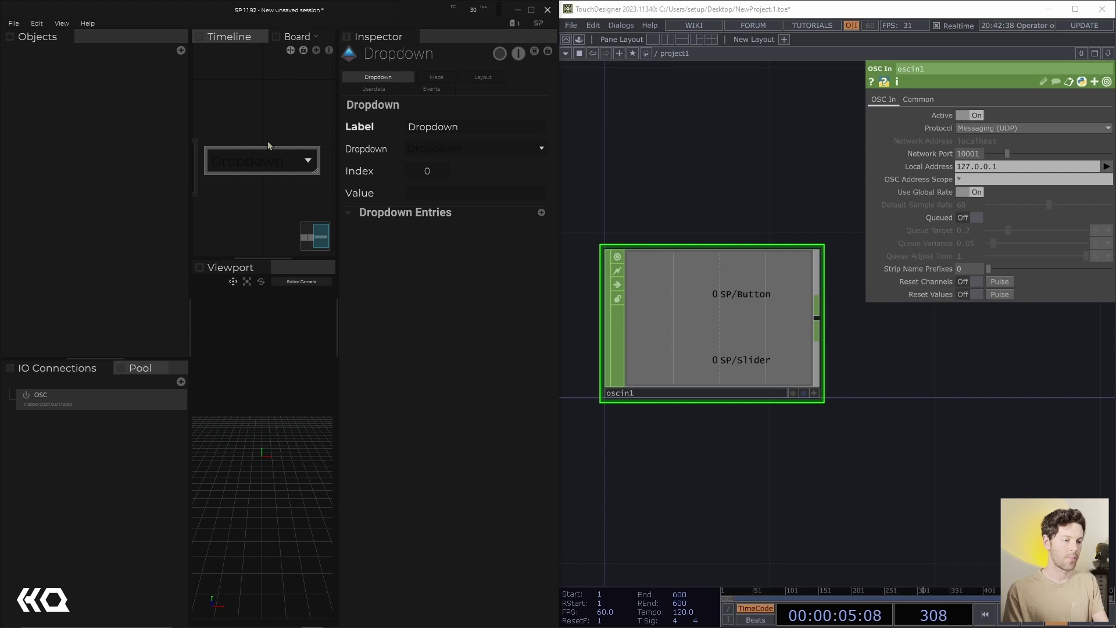
{"action": "left_click", "coordinate": [267, 140]}
{"action": "left_click", "coordinate": [281, 159]}
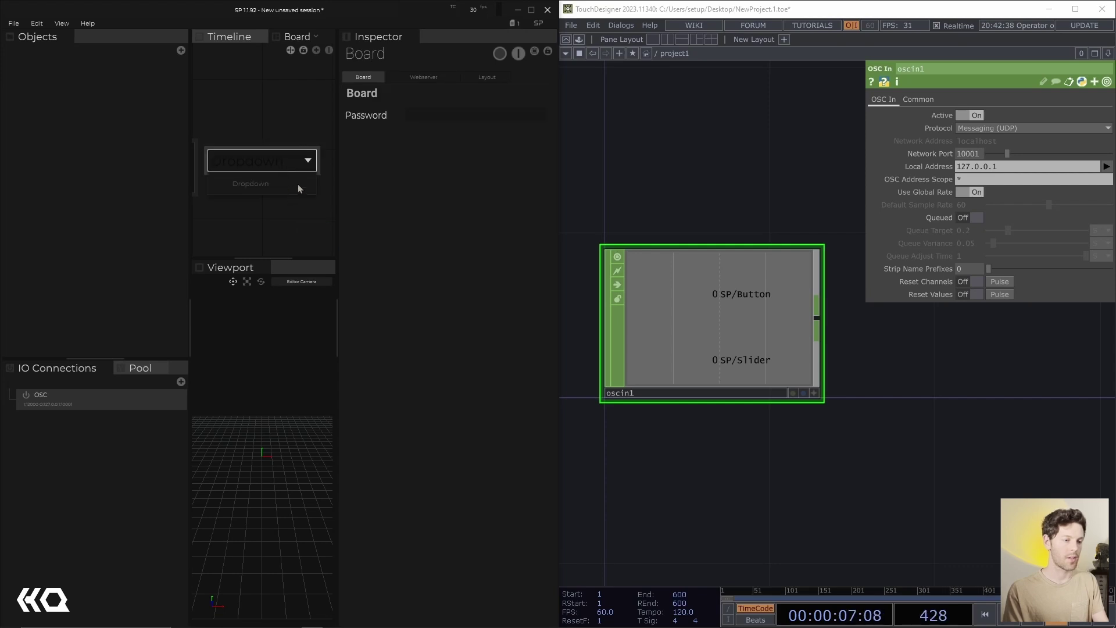
{"action": "left_click", "coordinate": [448, 111]}
{"action": "left_click", "coordinate": [422, 79]}
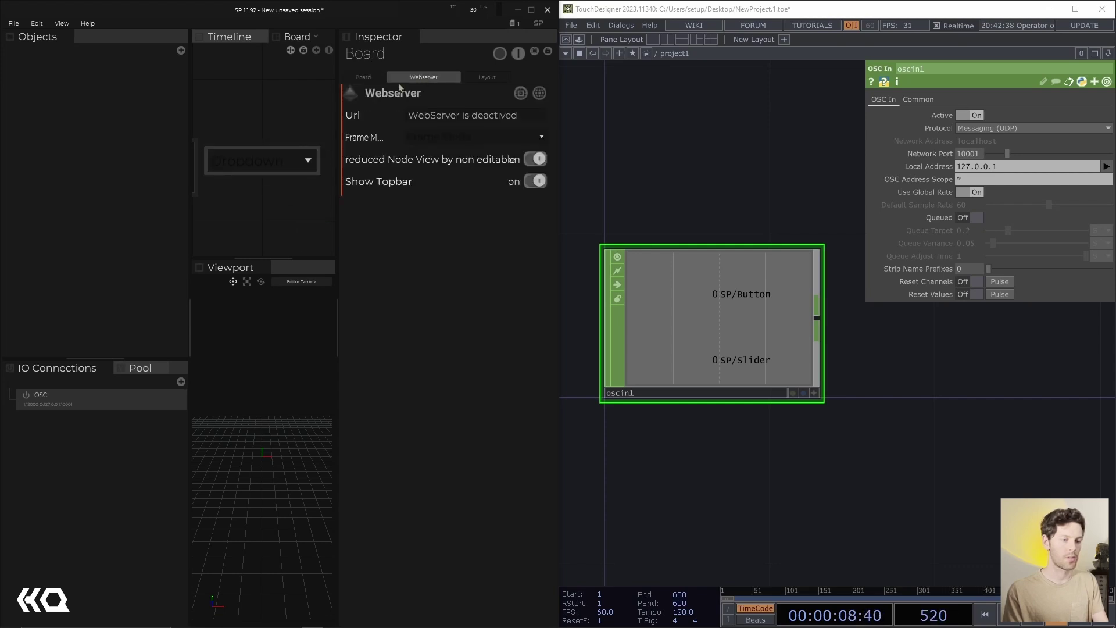
{"action": "left_click", "coordinate": [287, 148]}
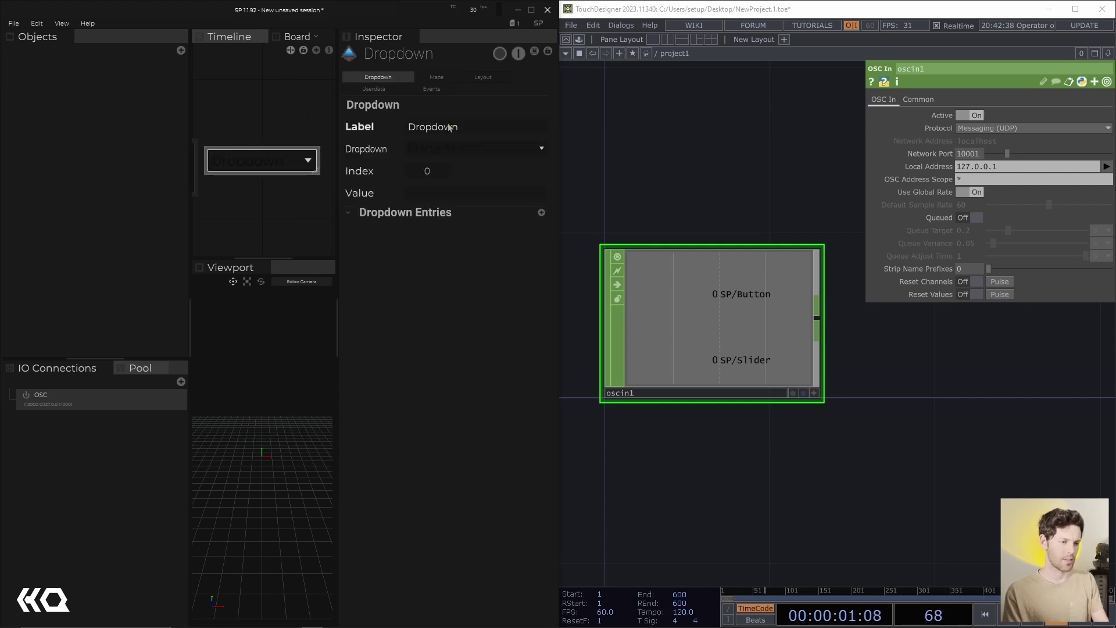
{"action": "left_click", "coordinate": [445, 155]}
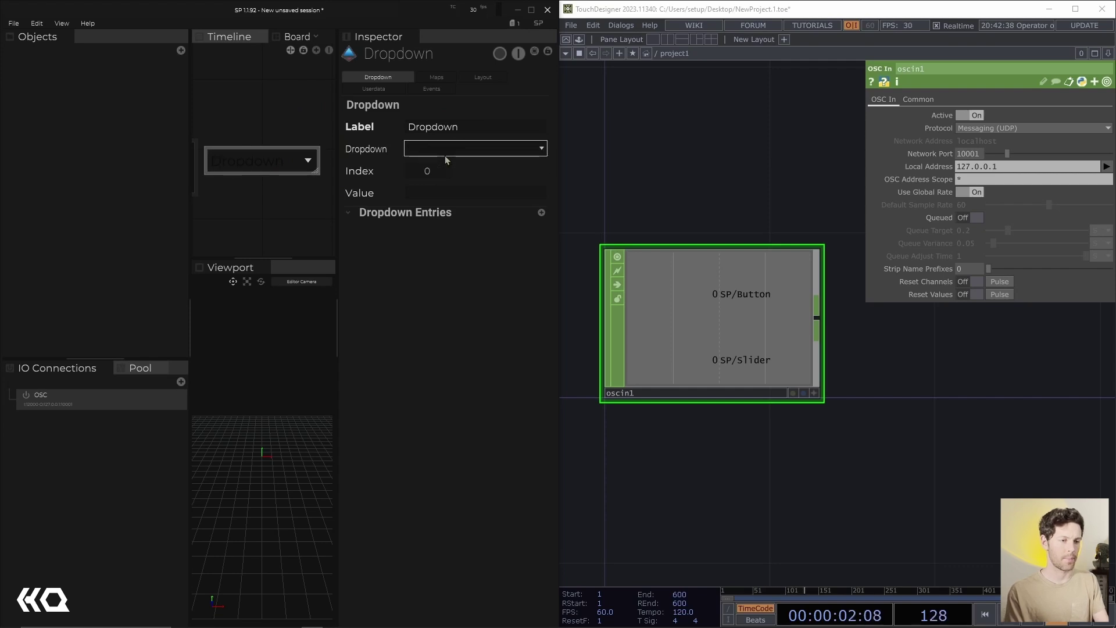
- Set the dropdown's Color to light grey and its Dropdown Color to 72.94 % red, green and blue
{"action": "left_click", "coordinate": [447, 88]}
{"action": "left_click", "coordinate": [472, 78]}
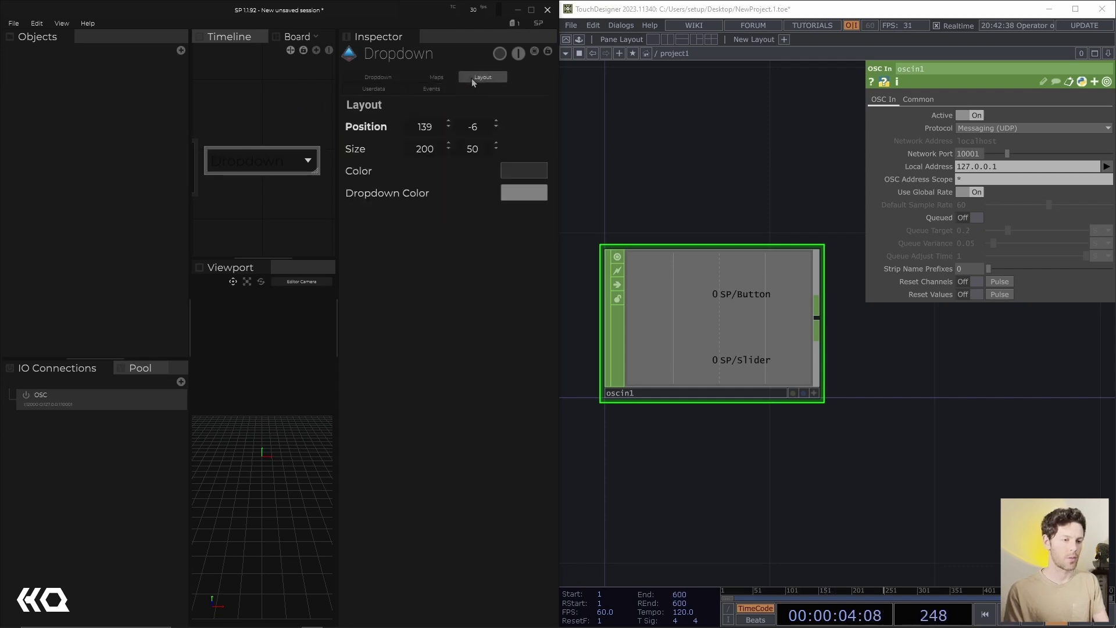
{"action": "left_click", "coordinate": [522, 170]}
{"action": "left_click_drag", "start_coordinate": [565, 181], "coordinate": [538, 119]}
{"action": "left_click", "coordinate": [508, 202]}
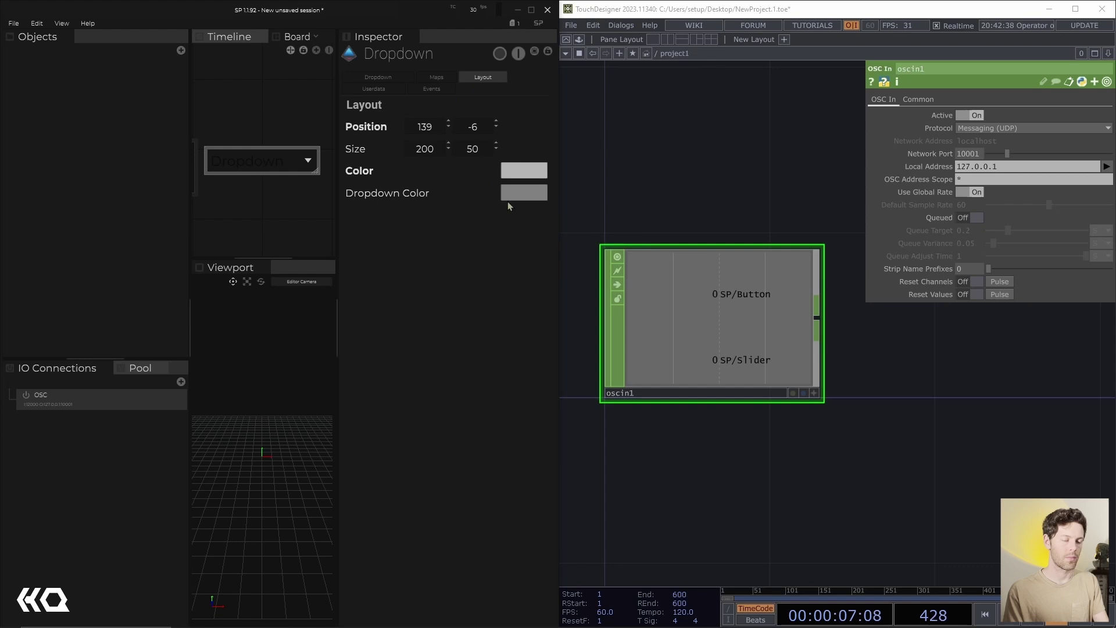
{"action": "left_click", "coordinate": [517, 195]}
{"action": "left_click_drag", "start_coordinate": [581, 172], "coordinate": [553, 137]}
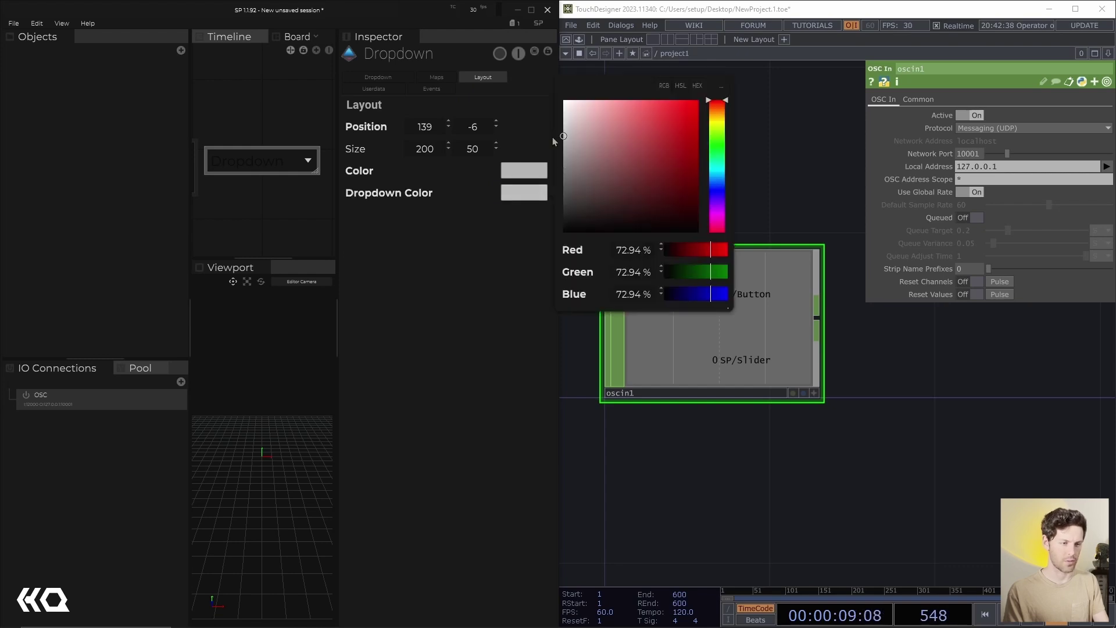
- Add an on Value Change event to the dropdown and give it an OSC Message action
{"action": "left_click", "coordinate": [401, 88]}
{"action": "left_click", "coordinate": [431, 89]}
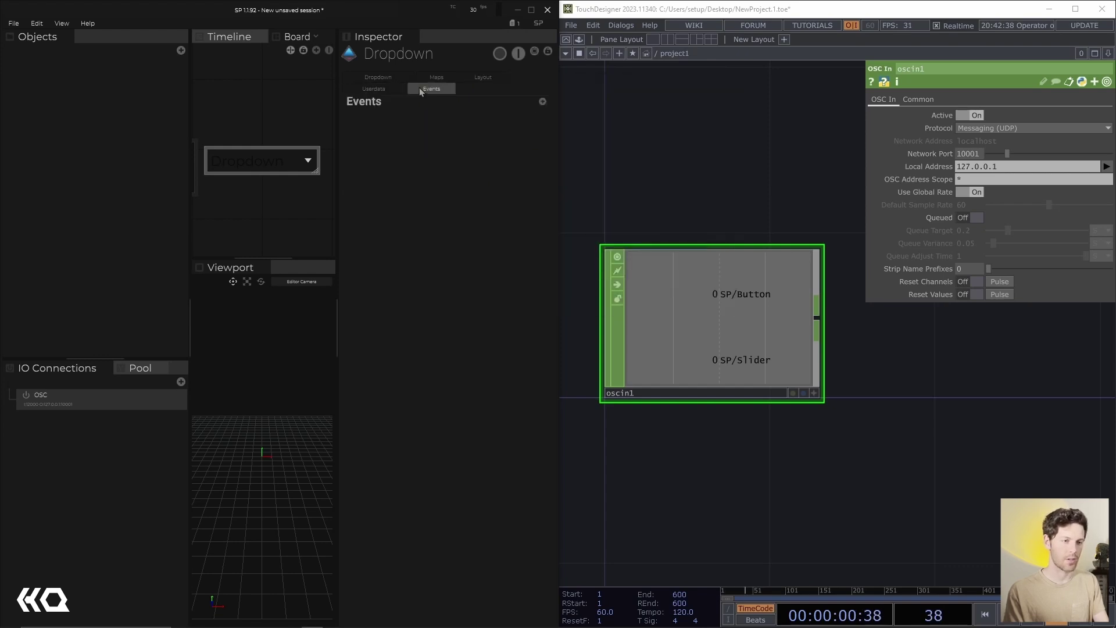
{"action": "left_click", "coordinate": [542, 102]}
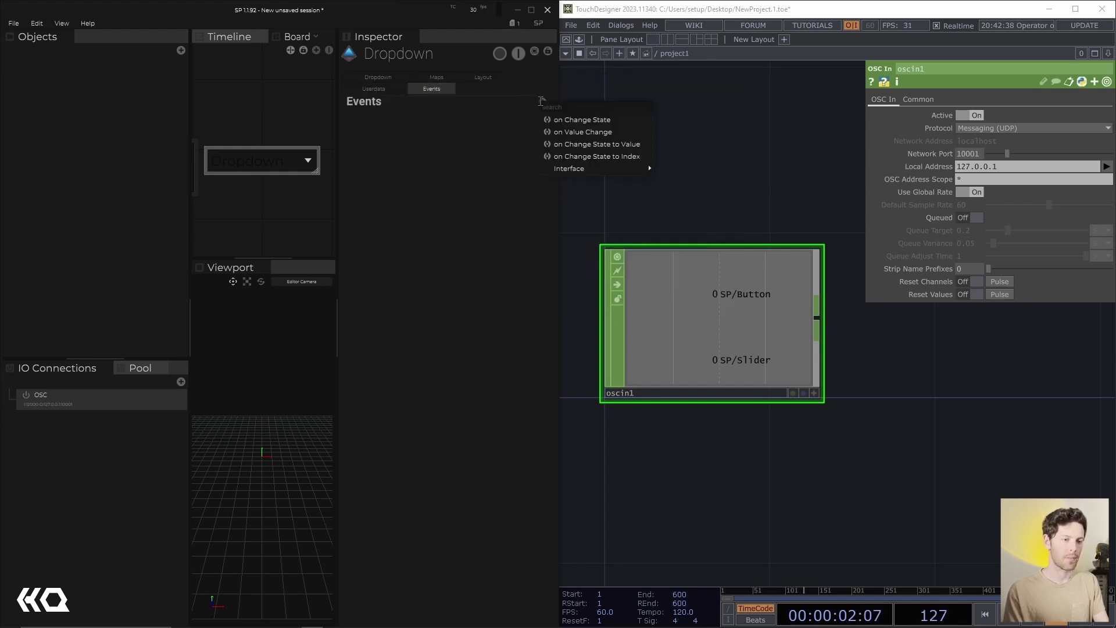
{"action": "left_click", "coordinate": [564, 132]}
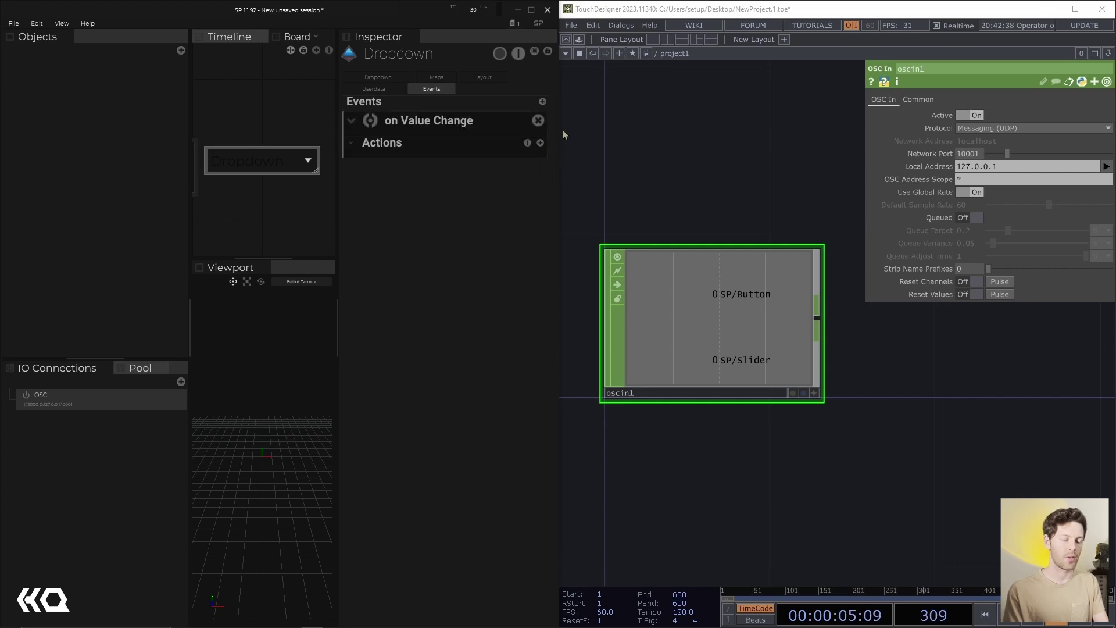
{"action": "left_click", "coordinate": [541, 143]}
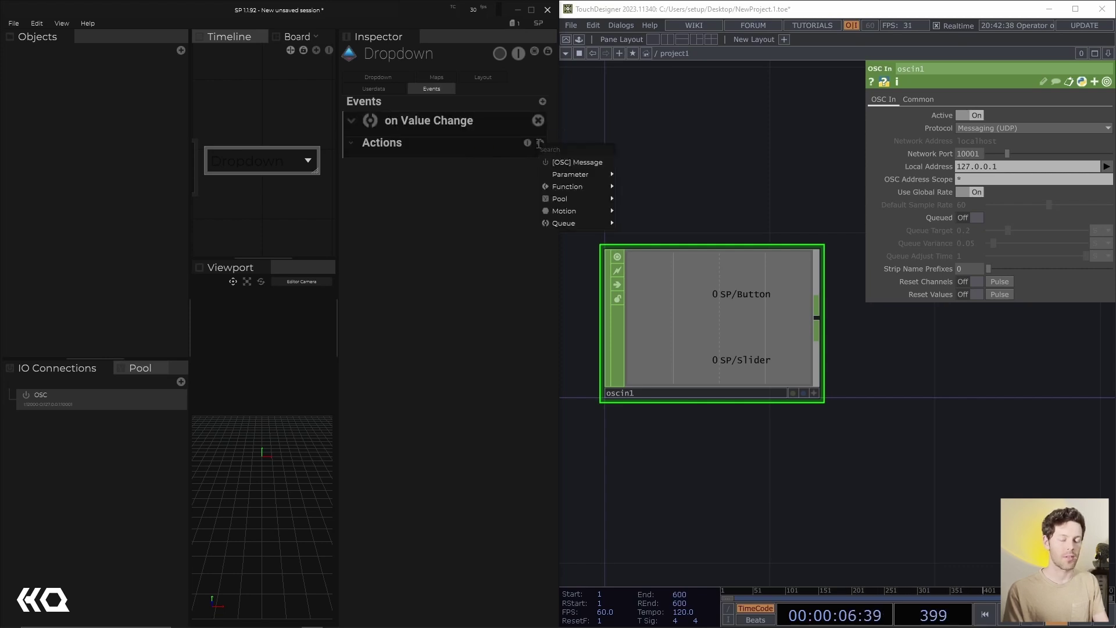
{"action": "left_click", "coordinate": [564, 161]}
- Set the dropdown action's OSC path to SP/Dropdown and its message to 0
{"action": "left_click", "coordinate": [446, 186]}
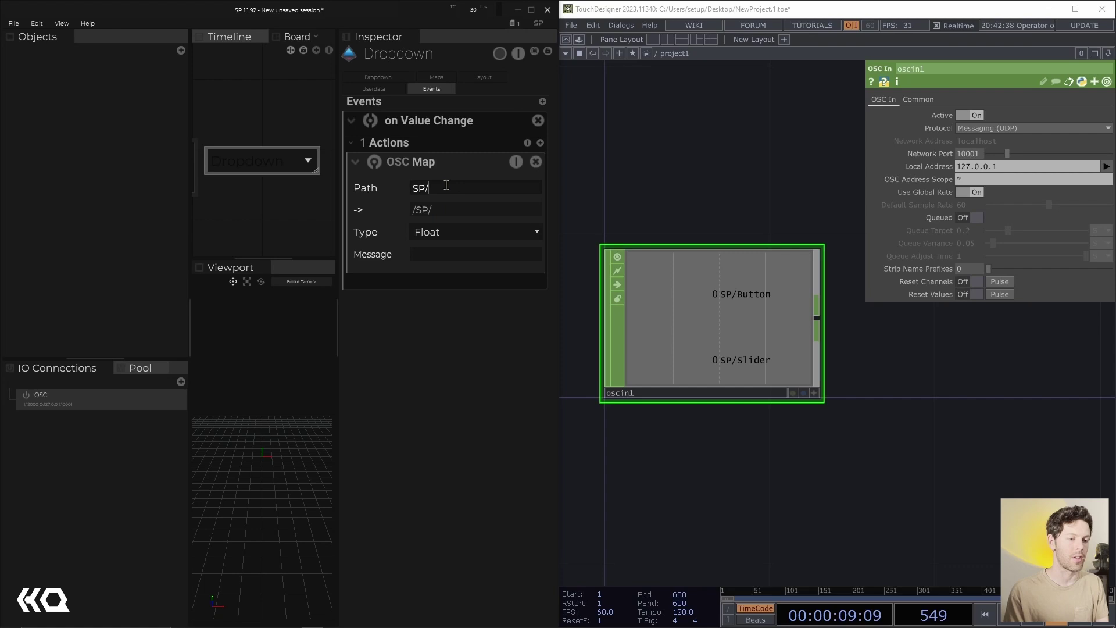
{"action": "type", "text": "Dropdown"}
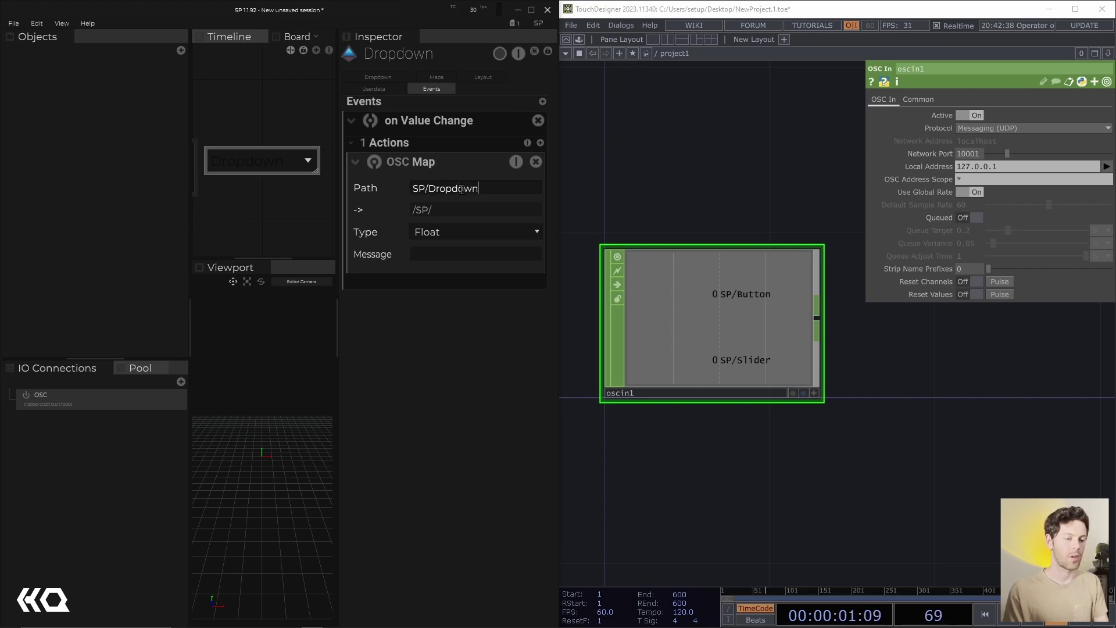
{"action": "key", "text": "Return"}
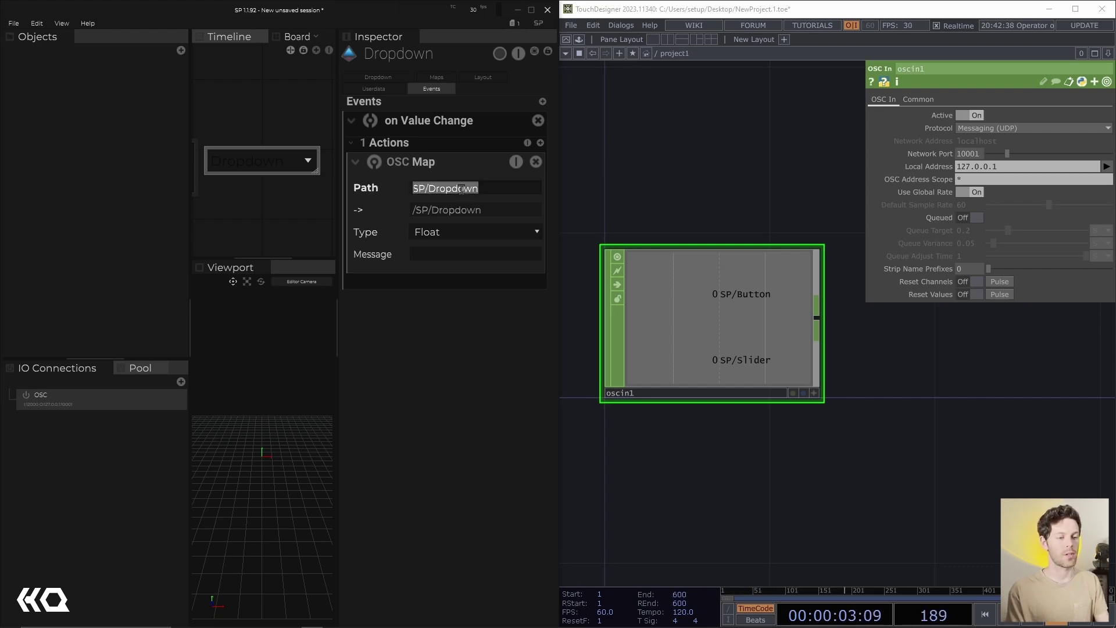
{"action": "double_click", "coordinate": [438, 256]}
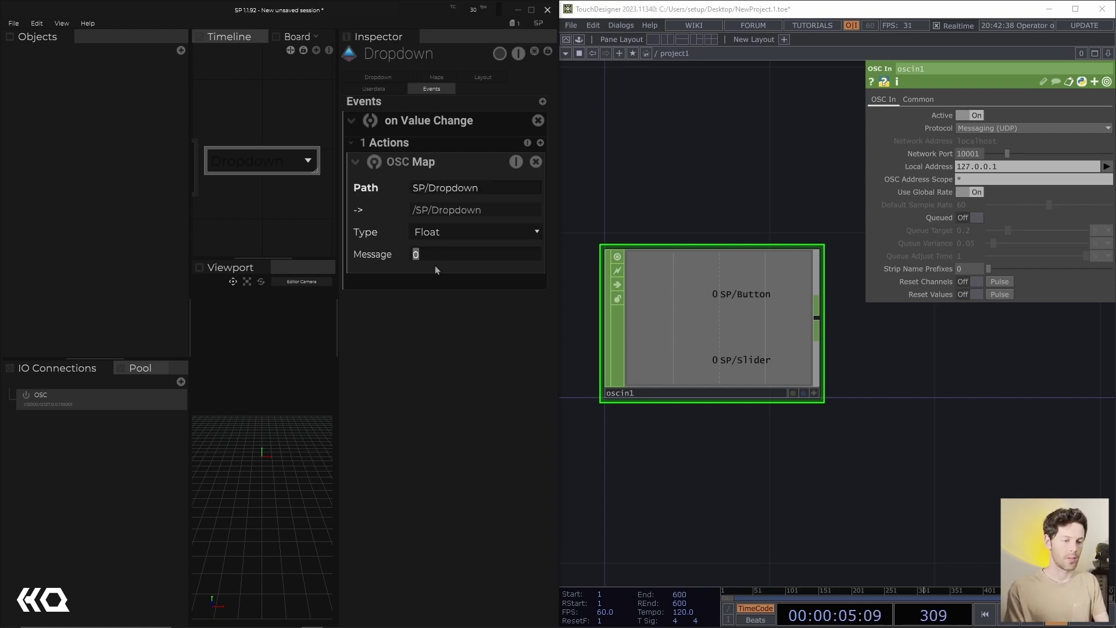
{"action": "left_click", "coordinate": [422, 327]}
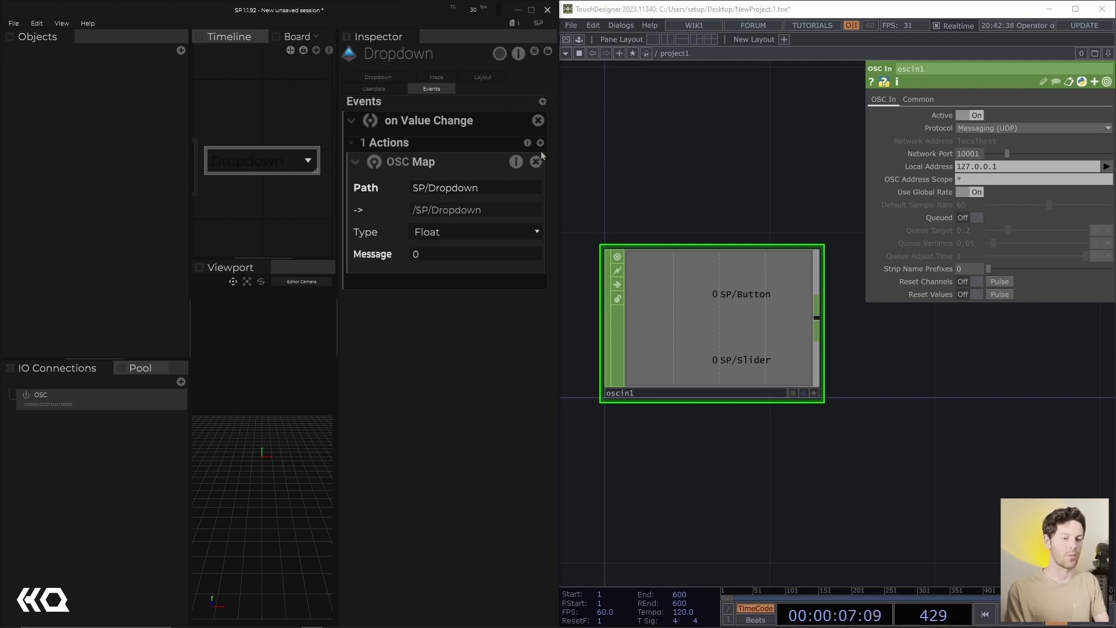
- Add three entries to the dropdown's Dropdown Entries
{"action": "left_click", "coordinate": [274, 166]}
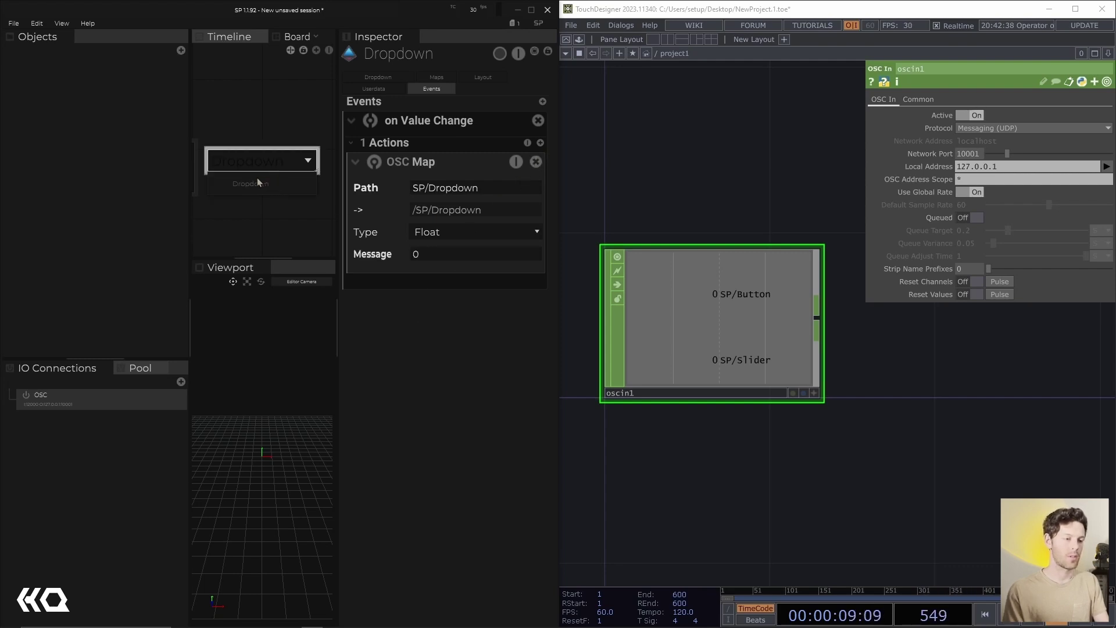
{"action": "left_click", "coordinate": [363, 79]}
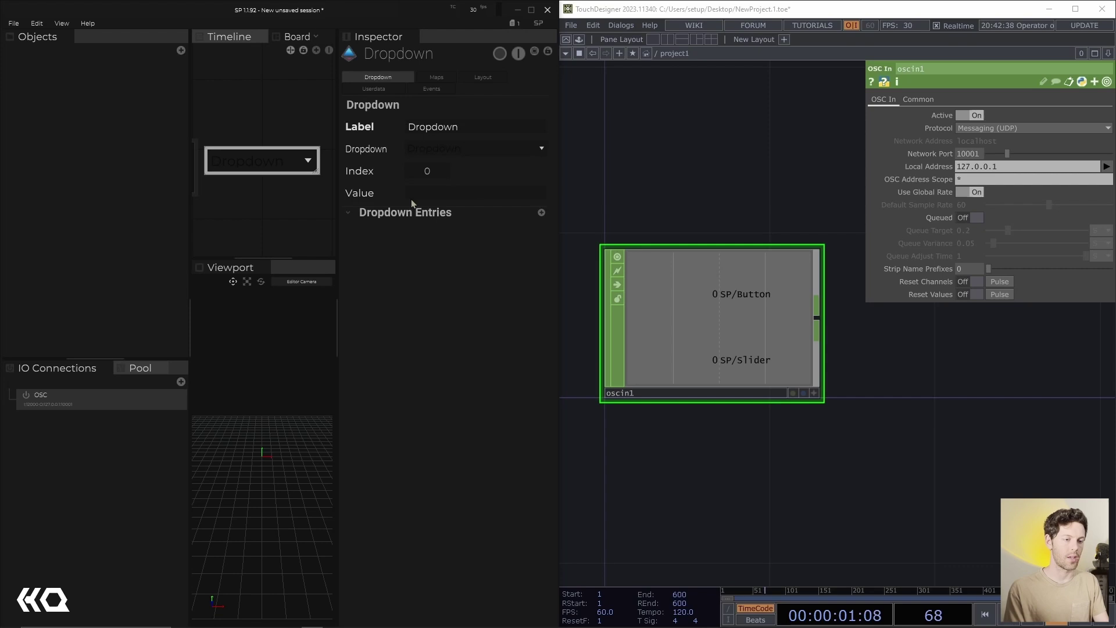
{"action": "left_click", "coordinate": [540, 213]}
{"action": "left_click", "coordinate": [541, 214]}
{"action": "left_click", "coordinate": [540, 213]}
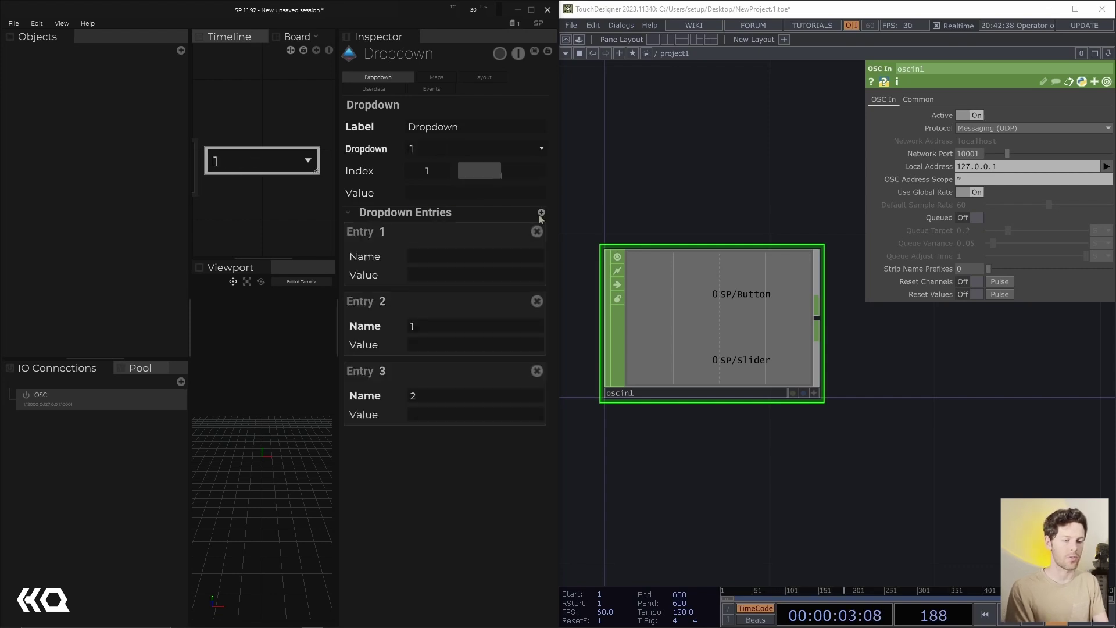
- Name the three dropdown entries A, B and C and give them the values 1, 2 and 3
{"action": "left_click", "coordinate": [428, 259]}
{"action": "type", "text": "T"}
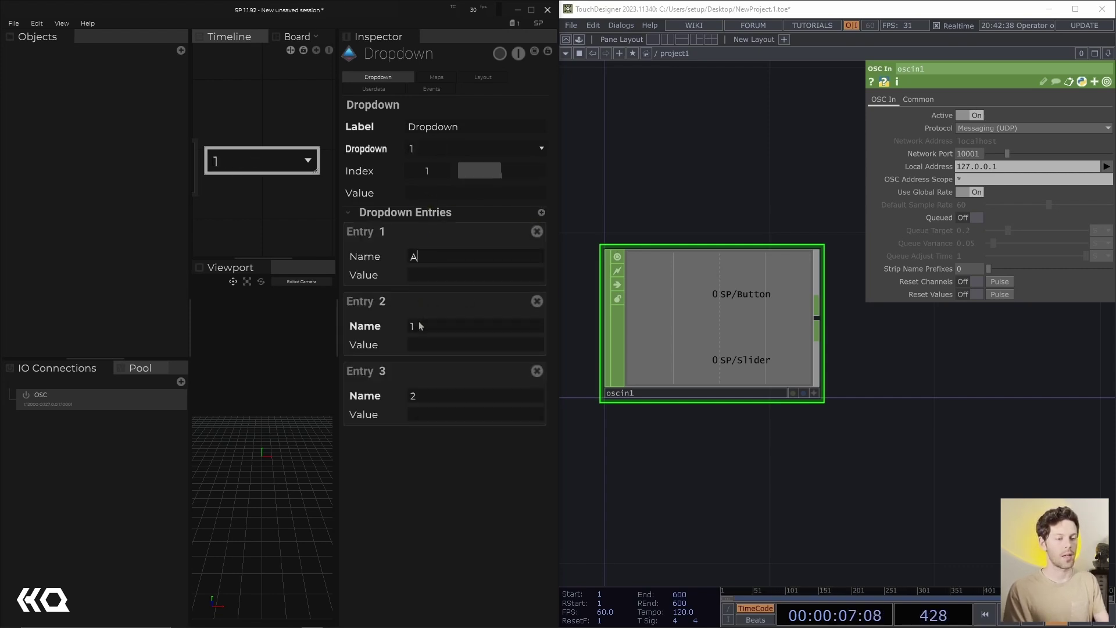
{"action": "left_click", "coordinate": [418, 322]}
{"action": "left_click", "coordinate": [432, 394]}
{"action": "type", "text": "C"}
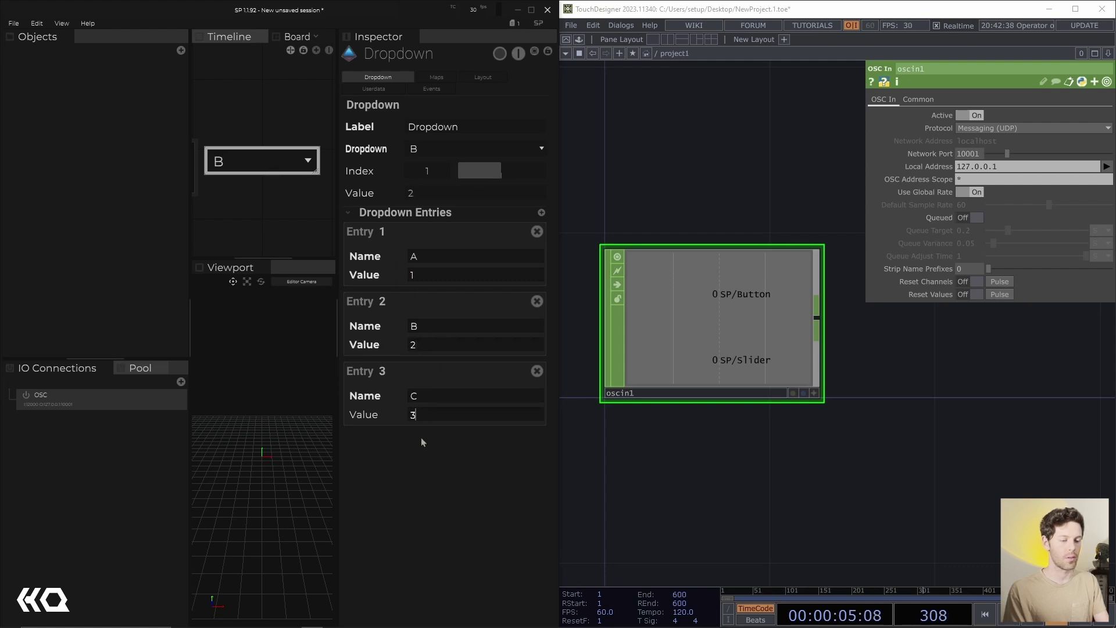
- Switch the board's dropdown between entries A, B and C to test its OSC output
{"action": "left_click", "coordinate": [240, 157]}
{"action": "left_click", "coordinate": [242, 185]}
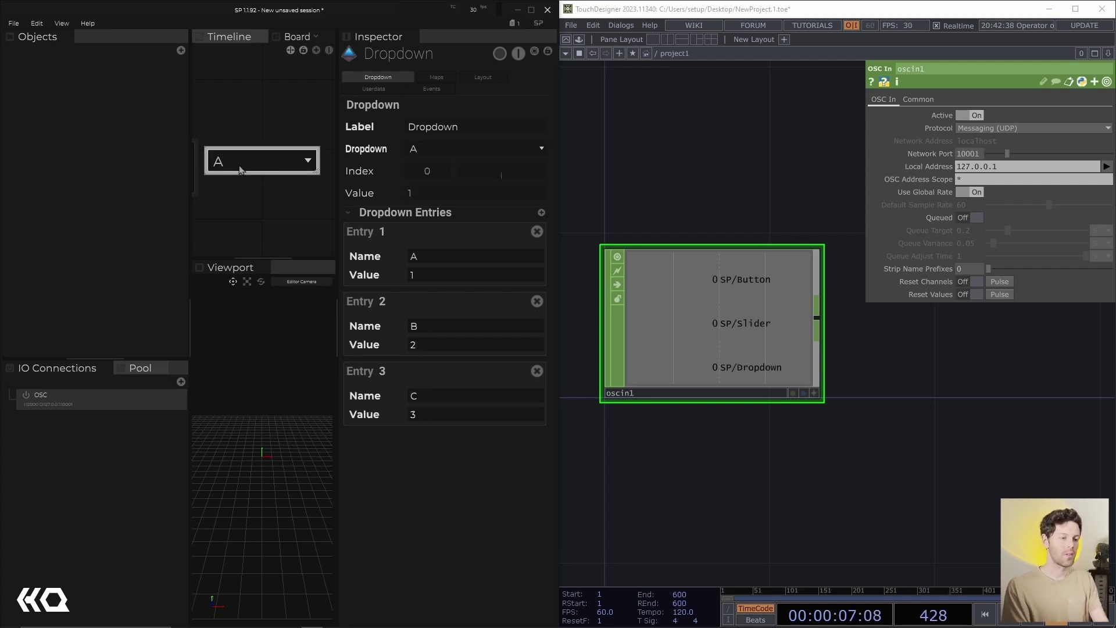
{"action": "left_click", "coordinate": [241, 160]}
{"action": "left_click", "coordinate": [235, 225]}
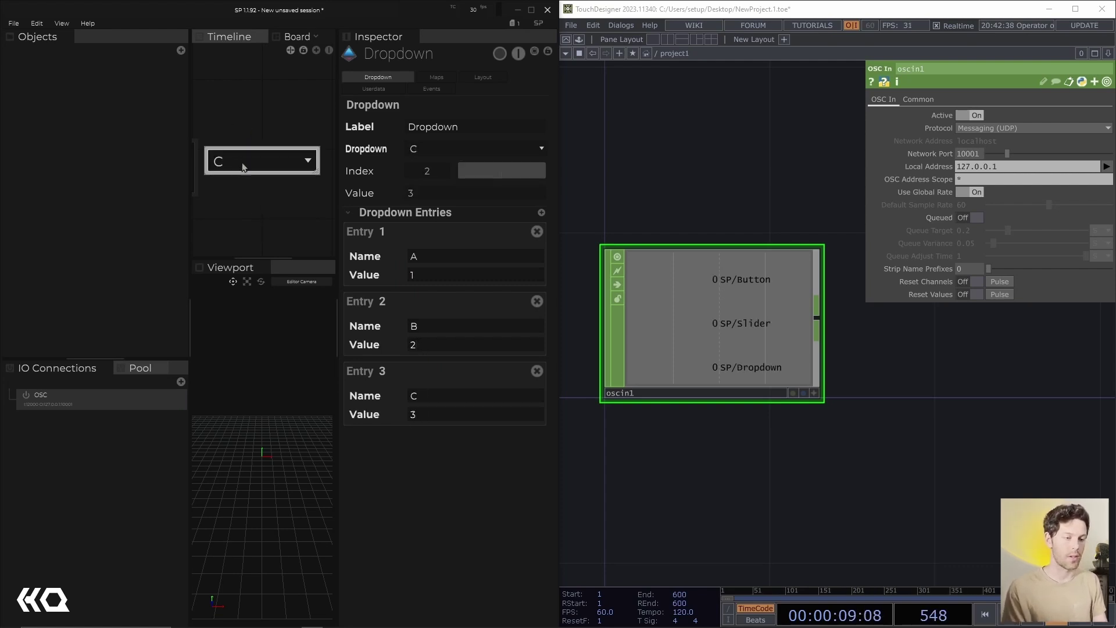
{"action": "left_click", "coordinate": [244, 163]}
{"action": "left_click", "coordinate": [252, 202]}
{"action": "left_click", "coordinate": [243, 171]}
{"action": "left_click", "coordinate": [241, 183]}
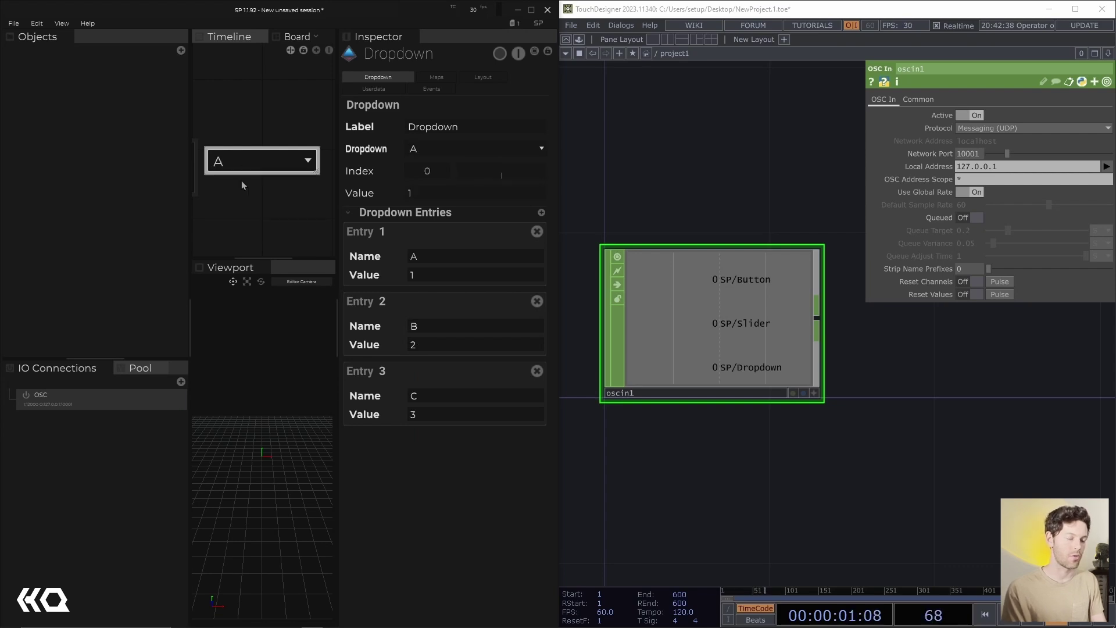
- Set the dropdown's OSC Map message to Variable control mode and link it to the dropdown's Value parameter
{"action": "left_click", "coordinate": [445, 87]}
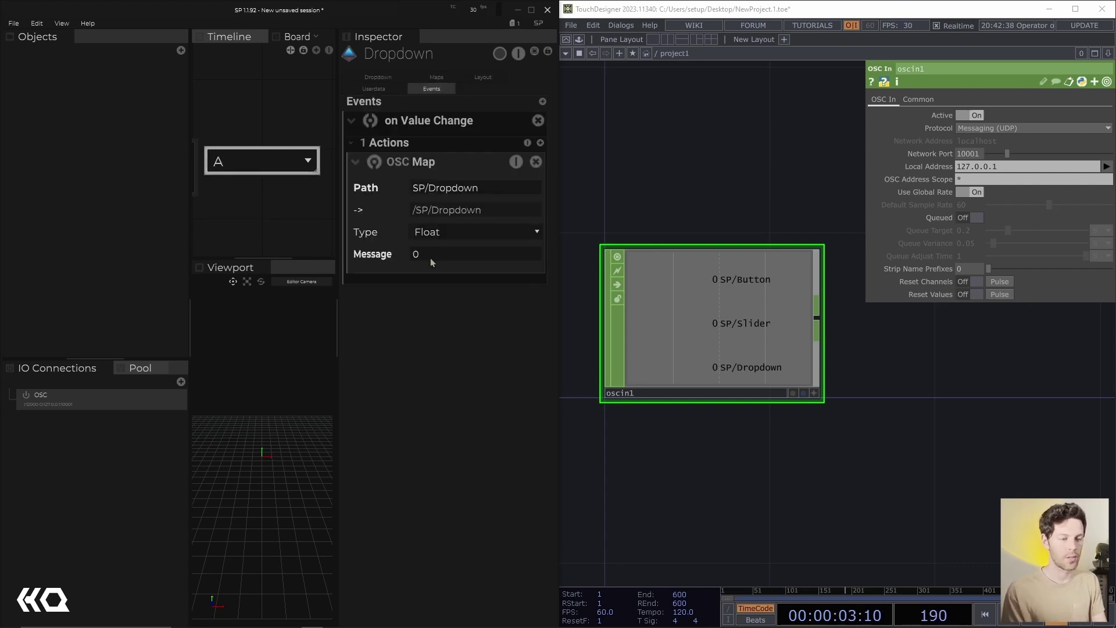
{"action": "right_click", "coordinate": [372, 257]}
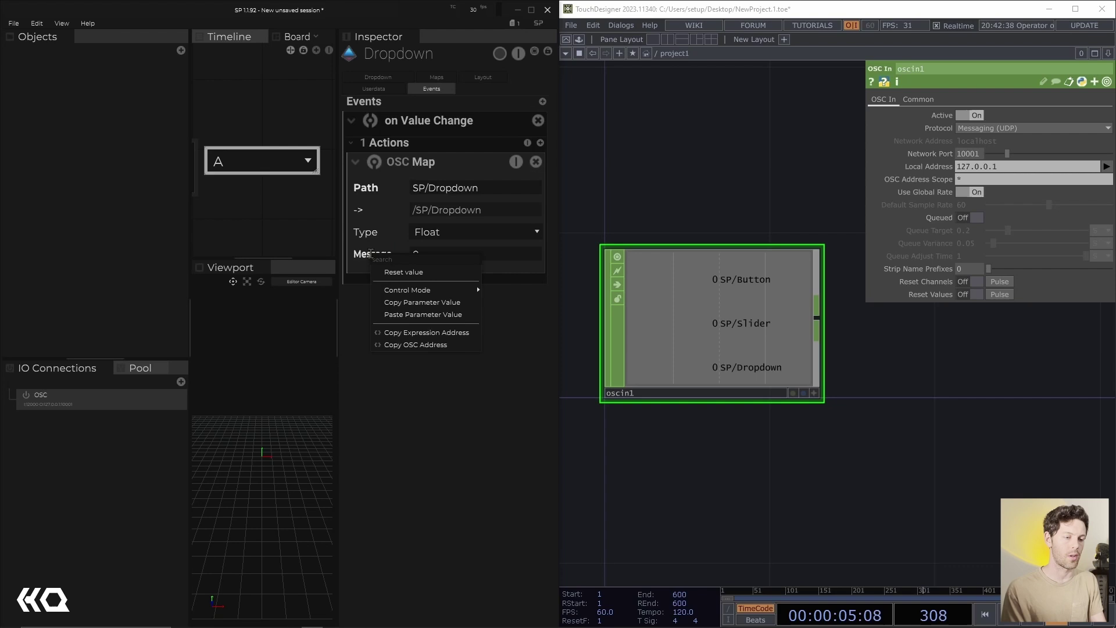
{"action": "mouse_move", "coordinate": [434, 289]}
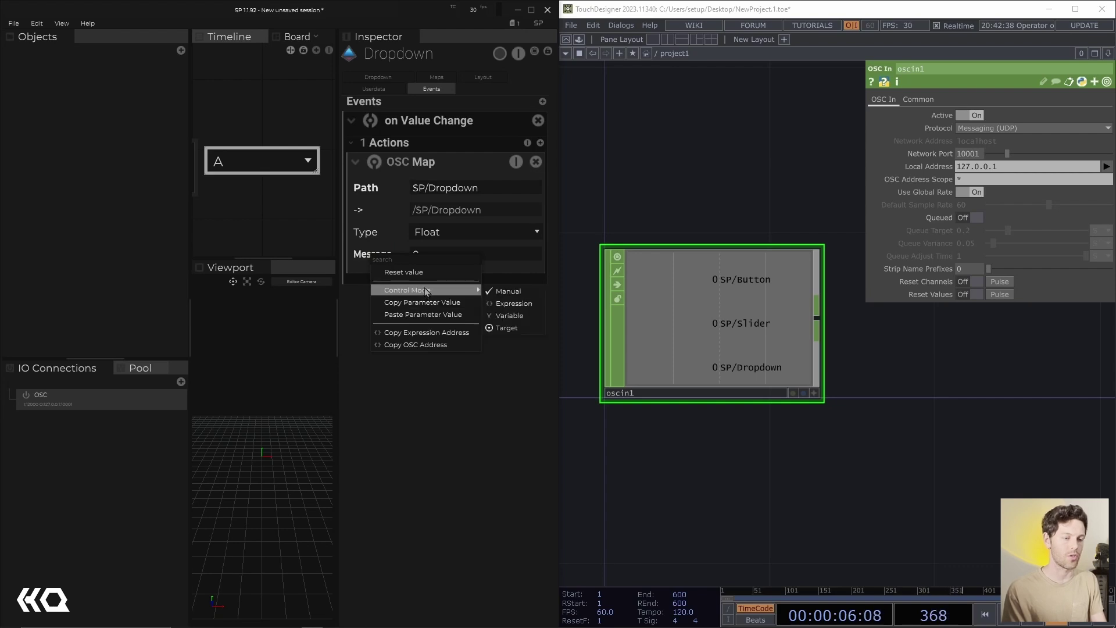
{"action": "left_click", "coordinate": [525, 316]}
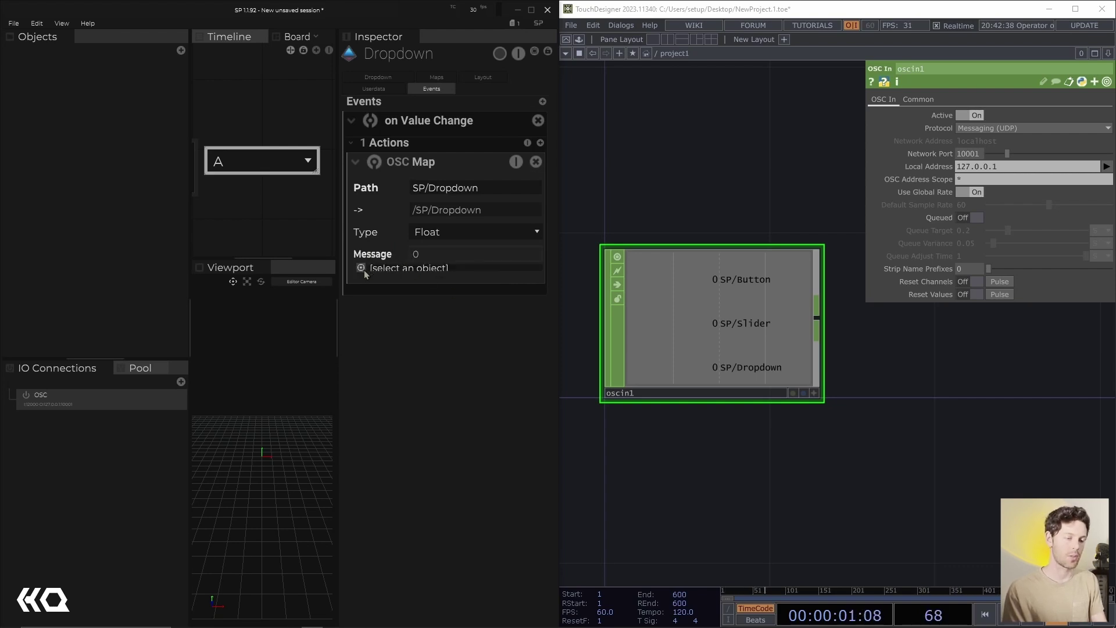
{"action": "left_click", "coordinate": [361, 268]}
{"action": "left_click", "coordinate": [374, 89]}
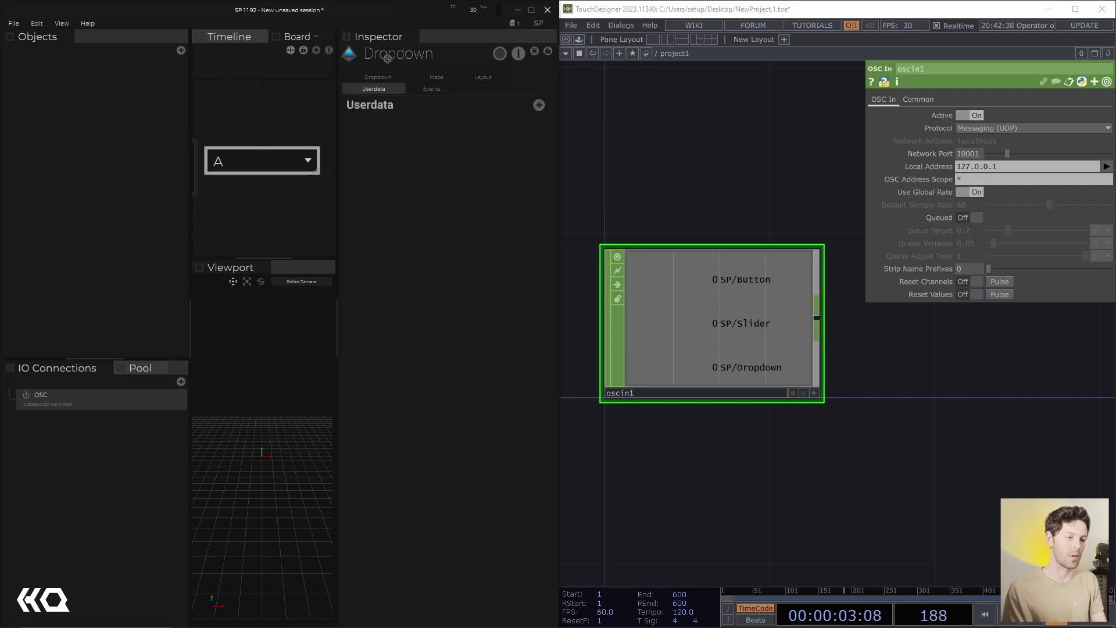
{"action": "left_click", "coordinate": [378, 77]}
{"action": "left_click", "coordinate": [373, 89]}
{"action": "left_click", "coordinate": [378, 77]}
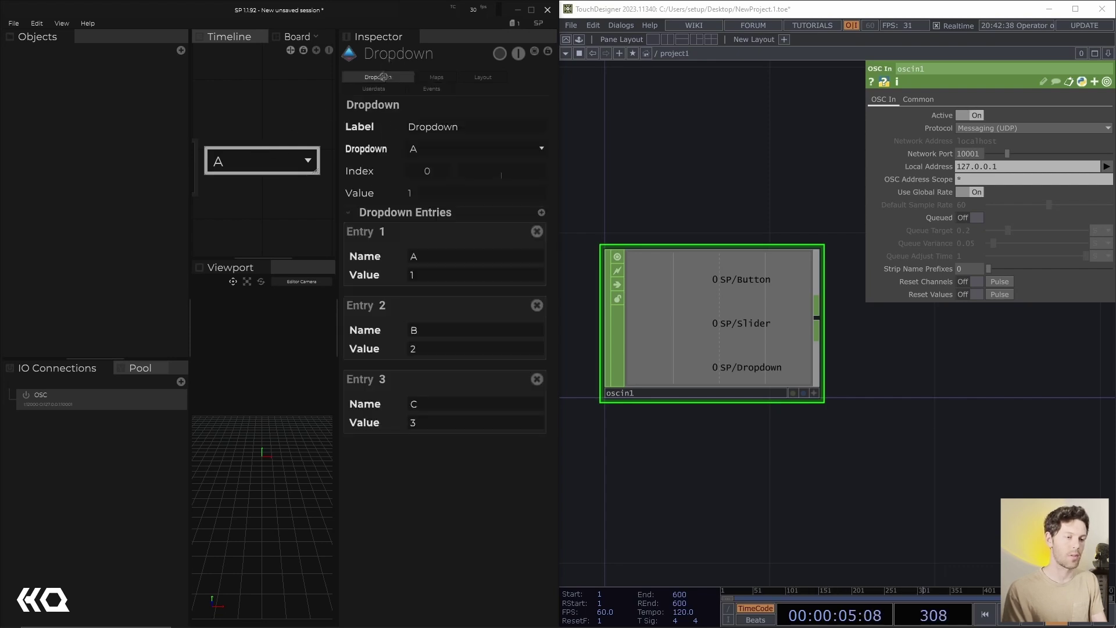
{"action": "left_click", "coordinate": [358, 193]}
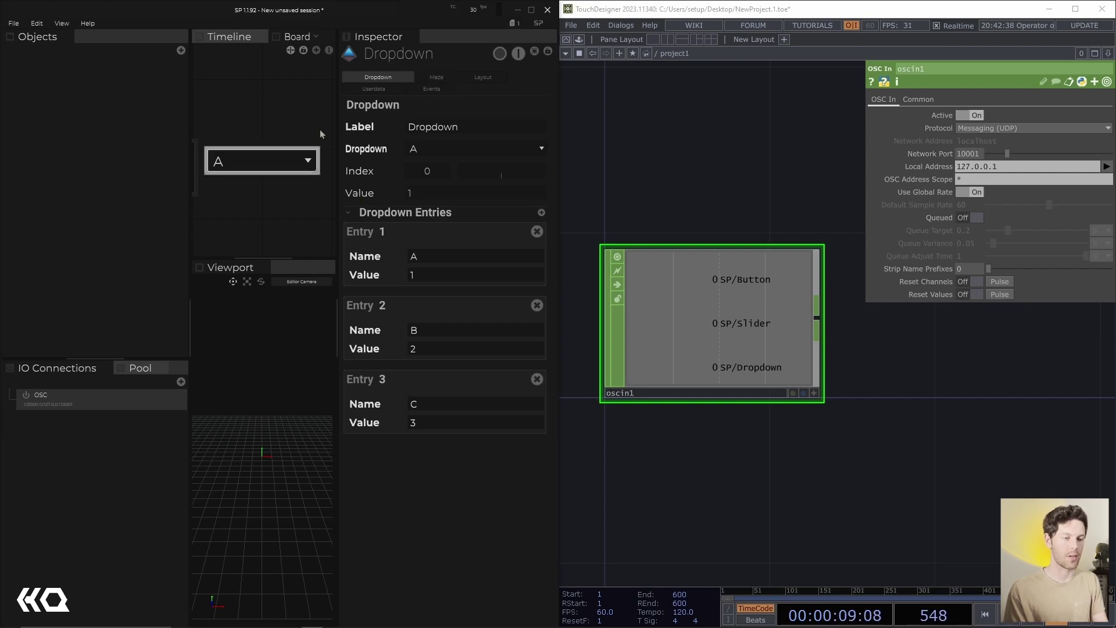
- Switch the board's dropdown through entries A, B and C to check the linked message in its OSC Map event
{"action": "left_click", "coordinate": [289, 162]}
{"action": "left_click", "coordinate": [277, 201]}
{"action": "left_click", "coordinate": [279, 161]}
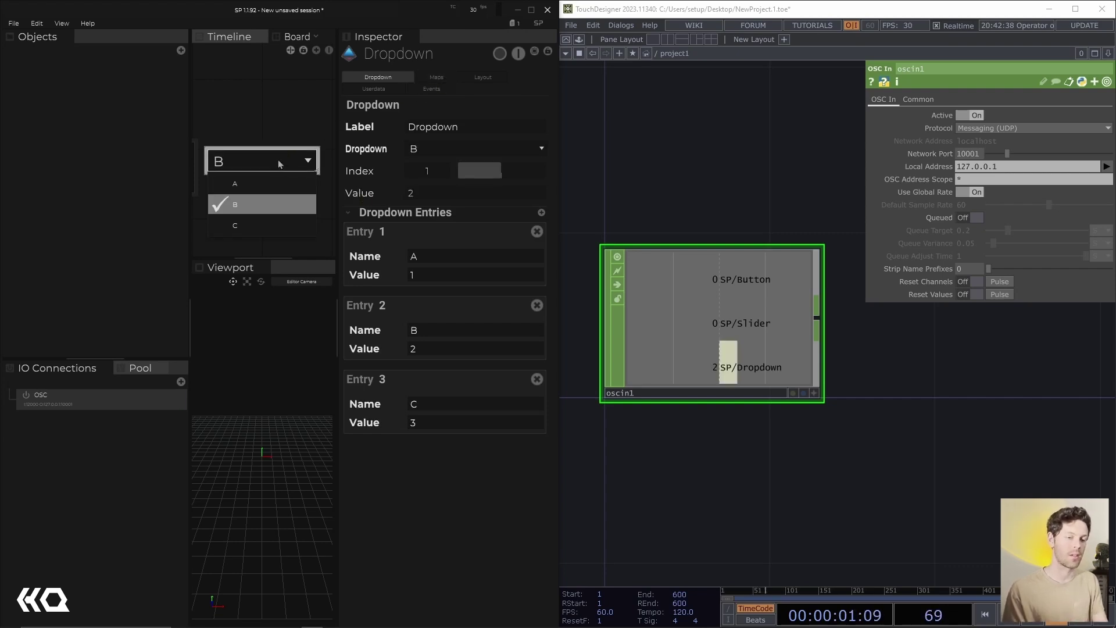
{"action": "left_click", "coordinate": [277, 225]}
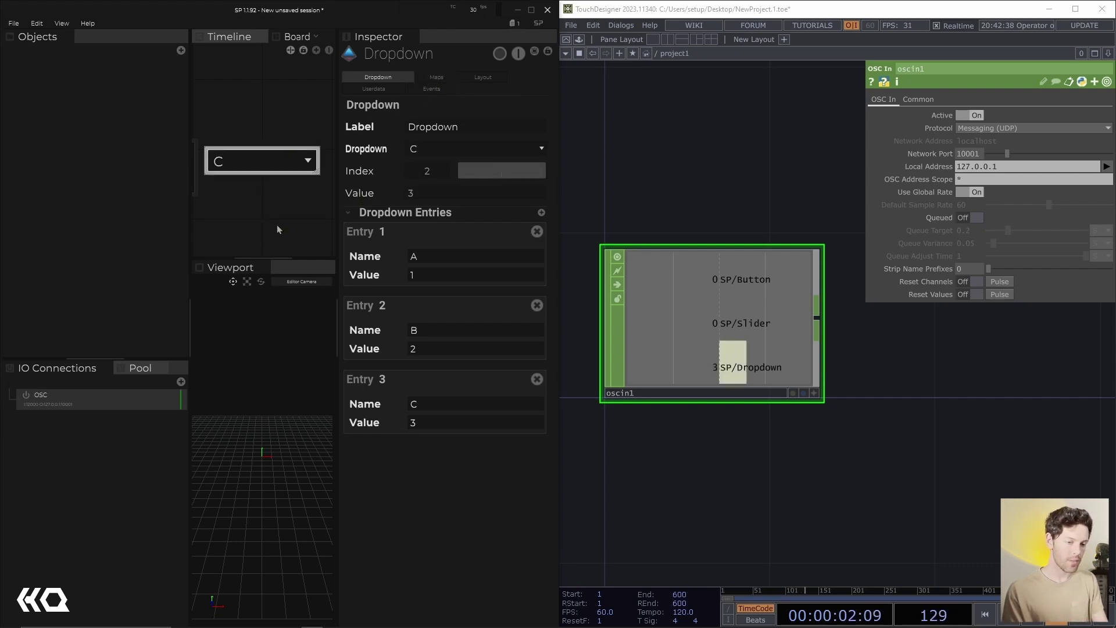
{"action": "left_click", "coordinate": [441, 90]}
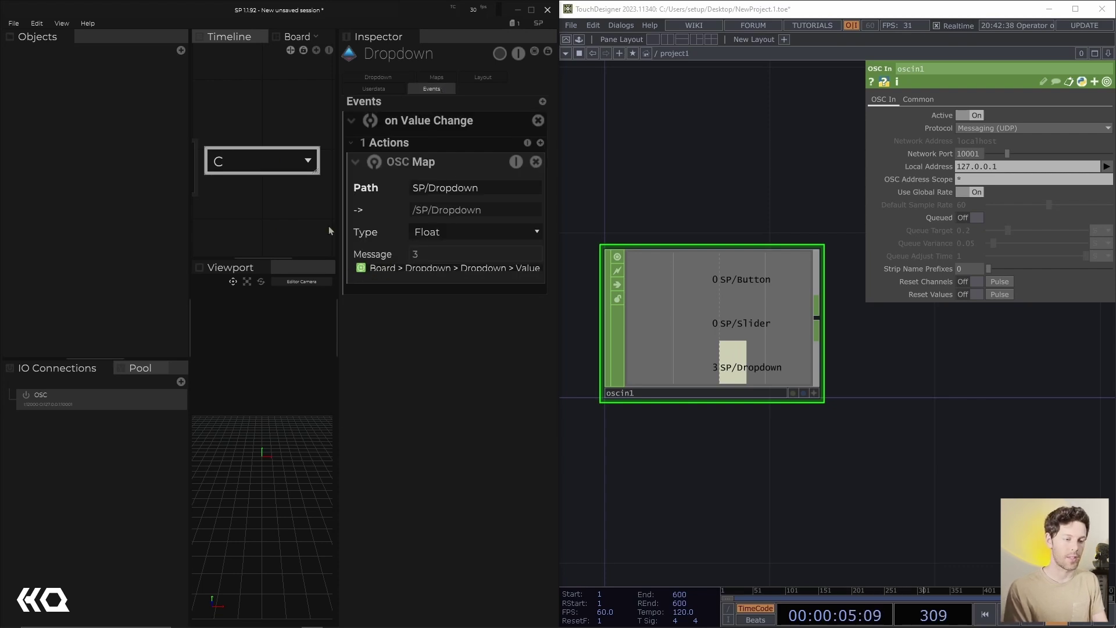
{"action": "left_click", "coordinate": [289, 162]}
{"action": "left_click", "coordinate": [284, 186]}
{"action": "left_click", "coordinate": [284, 162]}
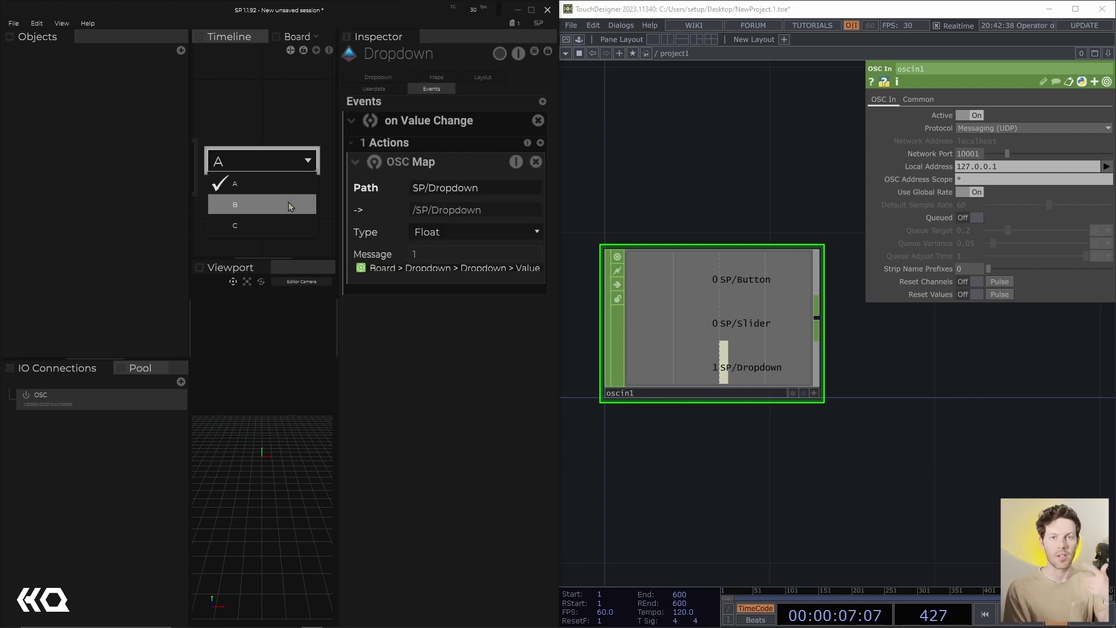
{"action": "left_click", "coordinate": [289, 201]}
{"action": "left_click", "coordinate": [285, 163]}
{"action": "left_click", "coordinate": [282, 226]}
- Widen the board area and add a ColorField in the free space beyond the dropdown
{"action": "scroll", "coordinate": [313, 215], "scroll_direction": "right", "scroll_amount": 2}
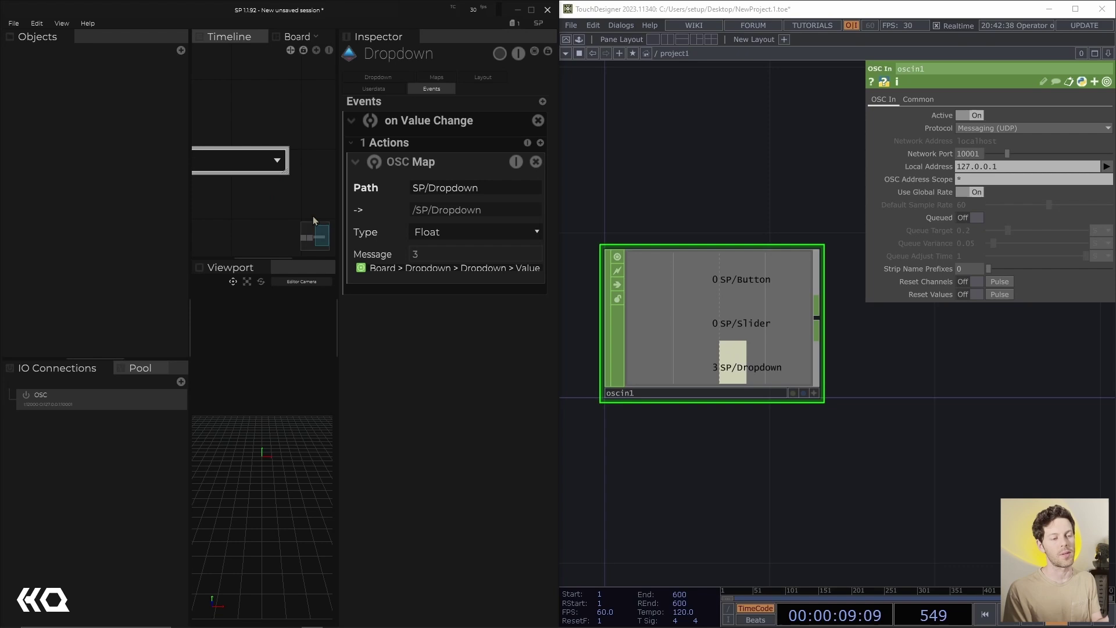
{"action": "scroll", "coordinate": [312, 216], "scroll_direction": "right", "scroll_amount": 3}
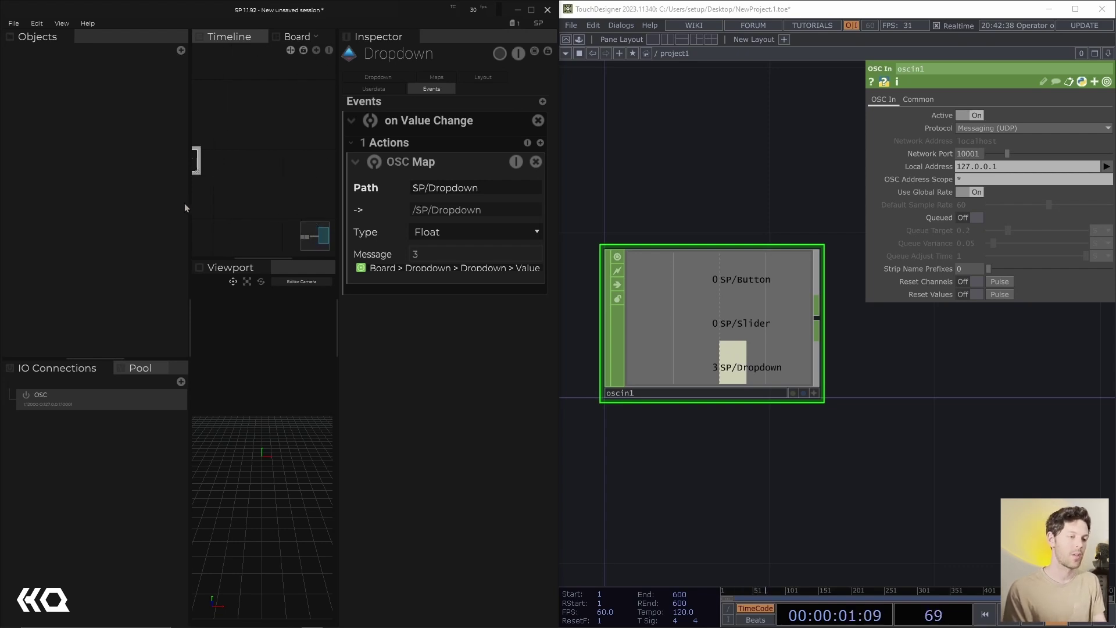
{"action": "left_click_drag", "start_coordinate": [185, 207], "coordinate": [131, 206]}
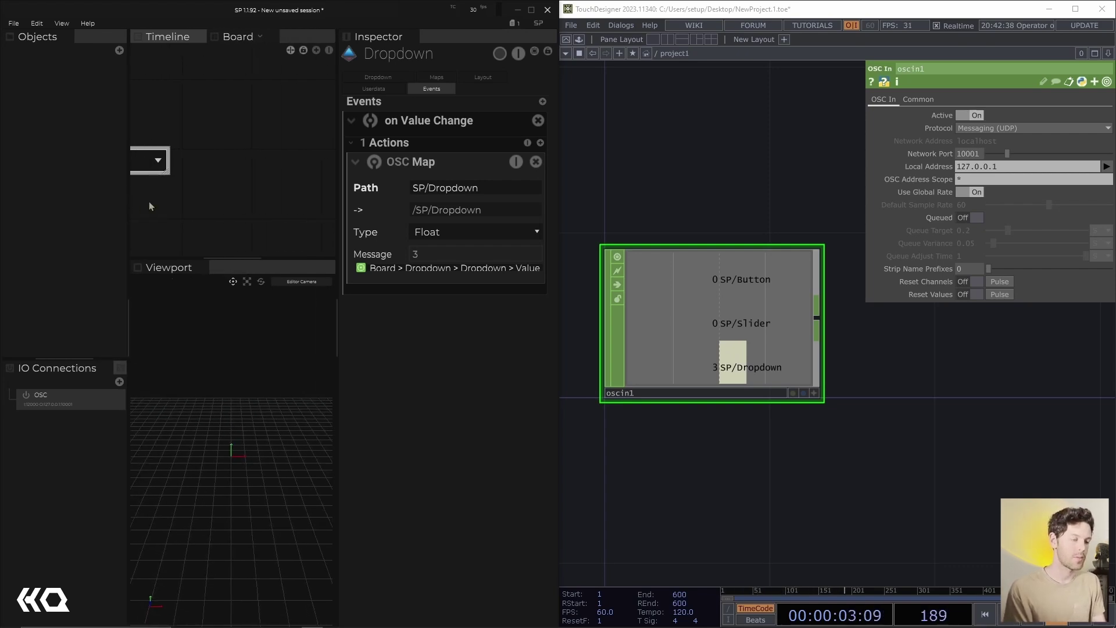
{"action": "scroll", "coordinate": [154, 201], "scroll_direction": "left", "scroll_amount": 3}
{"action": "right_click", "coordinate": [265, 166]}
{"action": "mouse_move", "coordinate": [293, 184]}
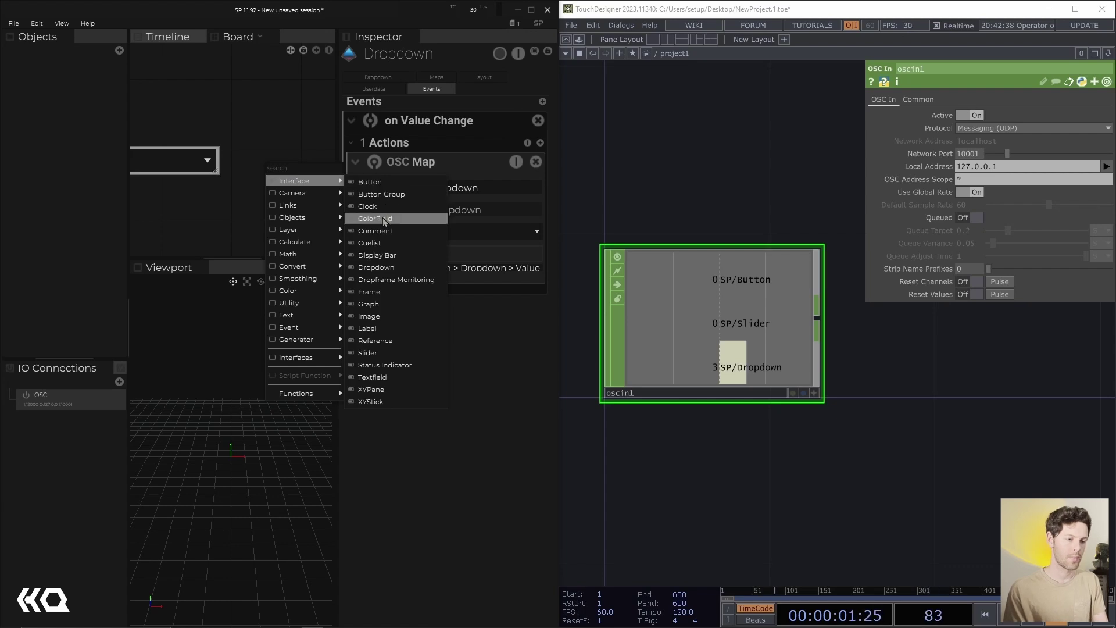
{"action": "left_click", "coordinate": [375, 218]}
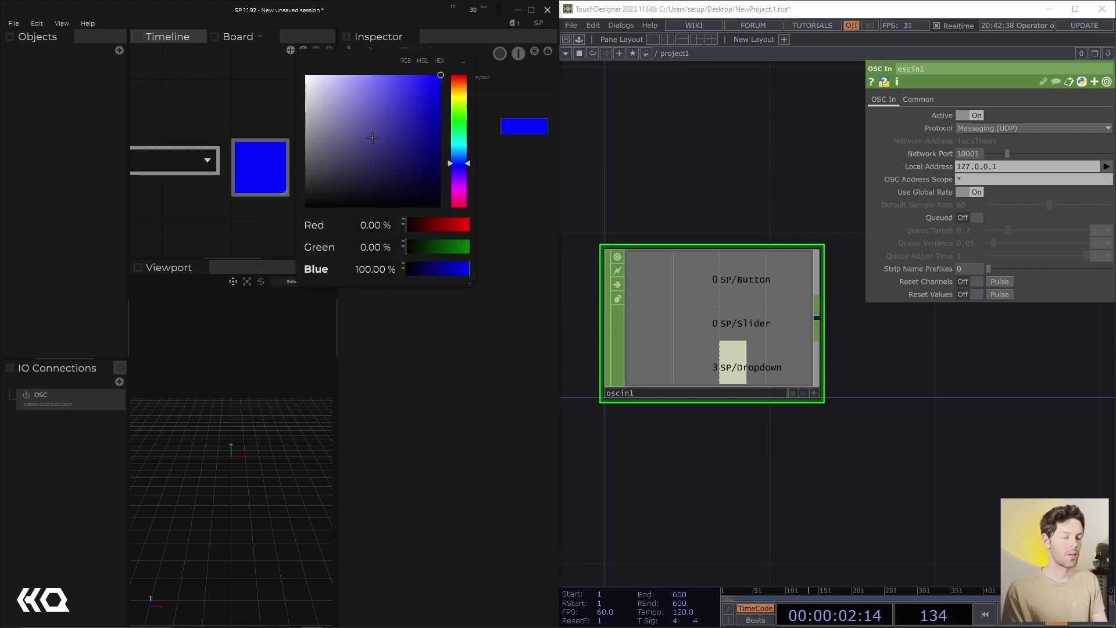
- Move the ColorField closer to the dropdown and give it a light purple of about 63.52% red, 63.52% green and 94.90% blue
{"action": "left_click_drag", "start_coordinate": [352, 103], "coordinate": [352, 81]}
{"action": "left_click", "coordinate": [227, 103]}
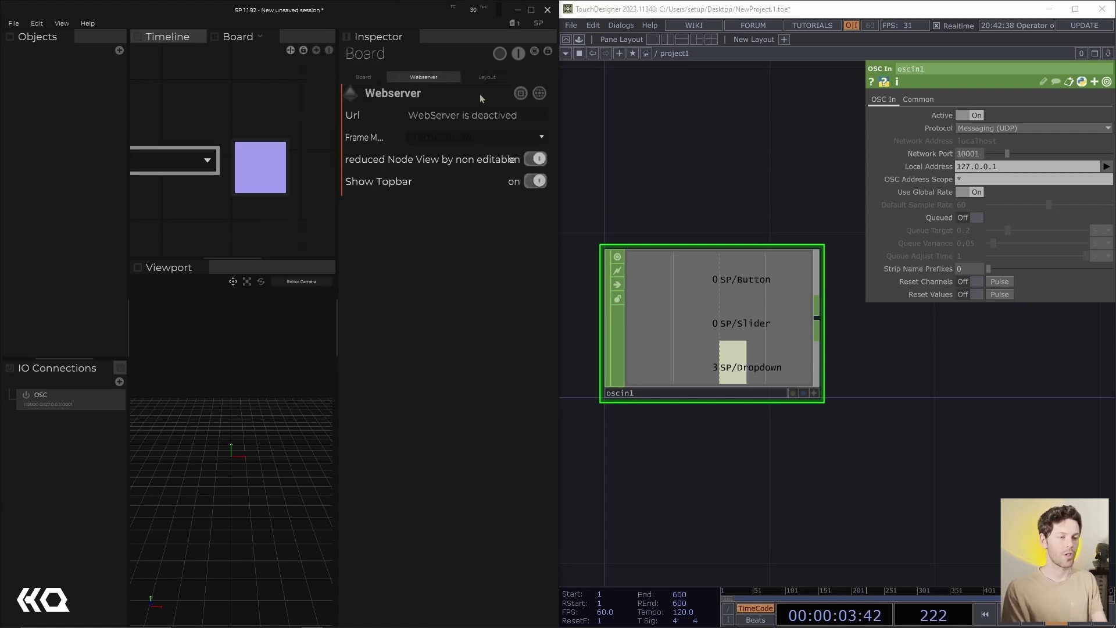
{"action": "left_click", "coordinate": [255, 148]}
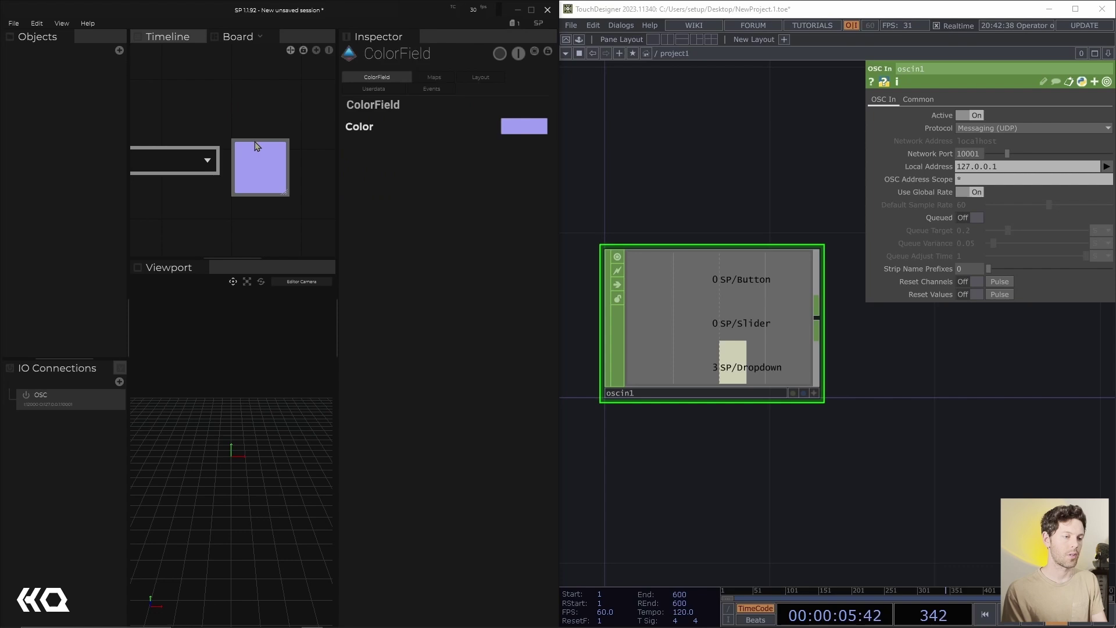
- Recreate the ColorField's on Color Changed event and add an OSC Color Map action to it
{"action": "left_click", "coordinate": [434, 89]}
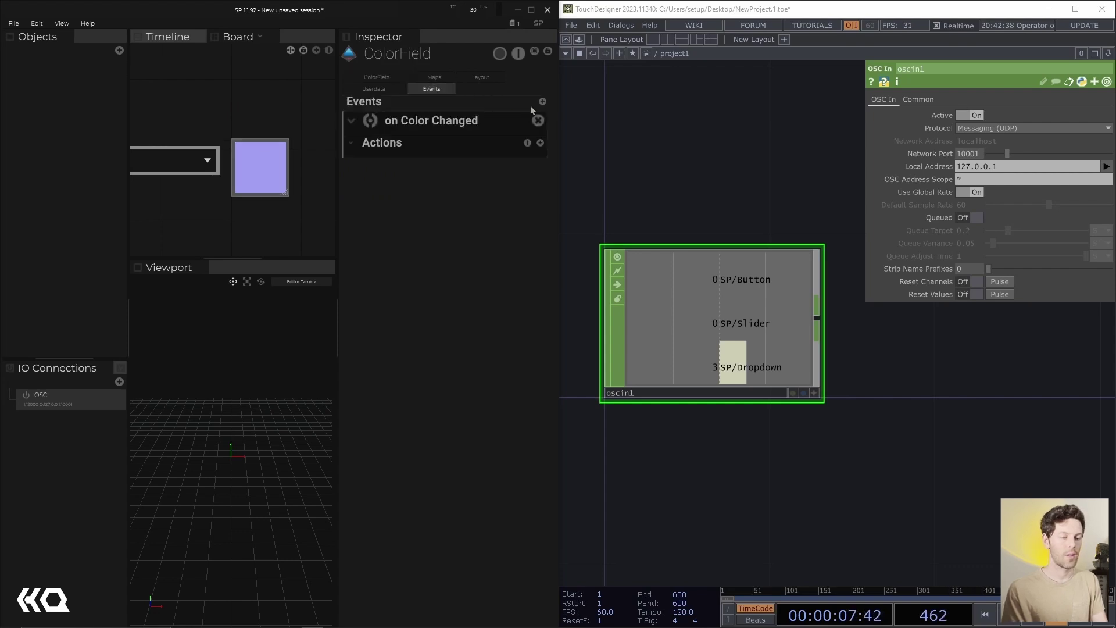
{"action": "left_click", "coordinate": [538, 120]}
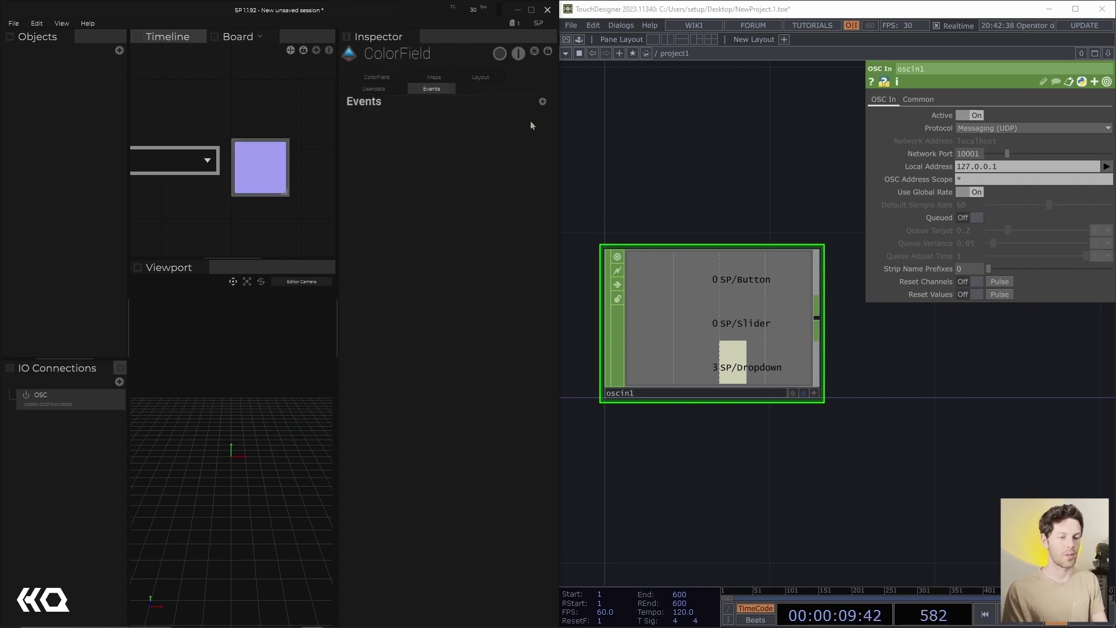
{"action": "left_click", "coordinate": [582, 123]}
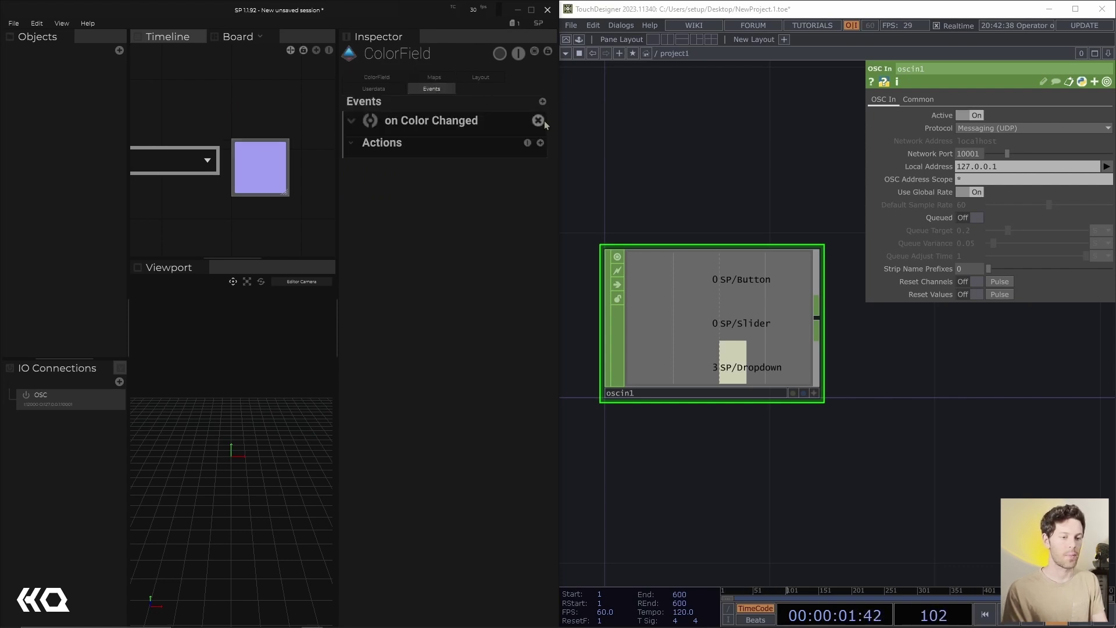
{"action": "left_click", "coordinate": [542, 143]}
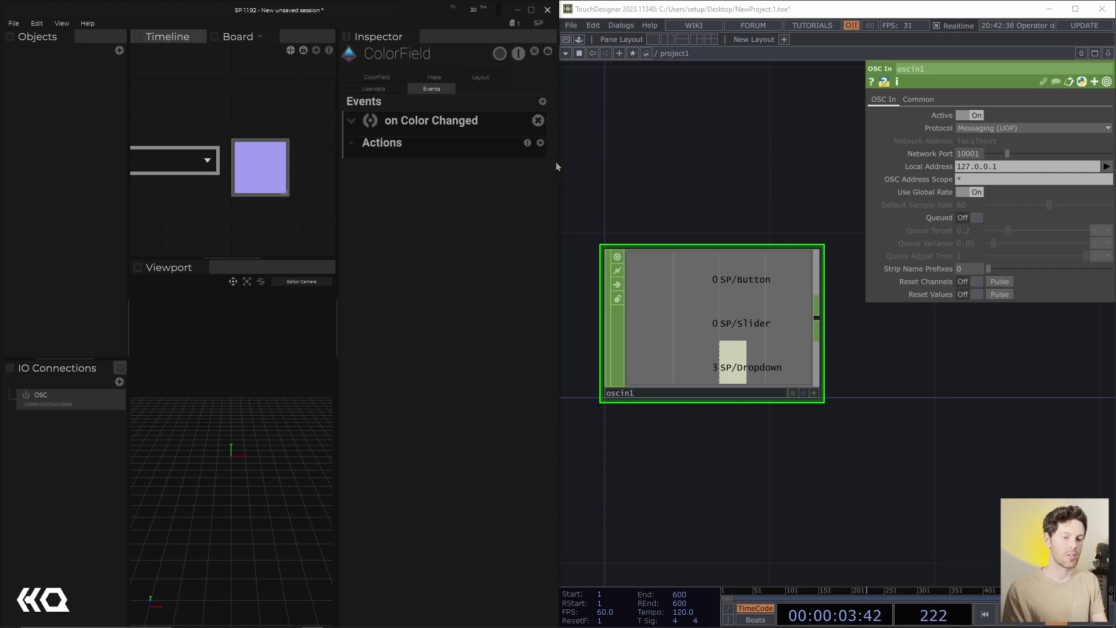
{"action": "left_click", "coordinate": [556, 163]}
- Set the OSC Color Map action's path to SP/Color
{"action": "left_click", "coordinate": [463, 188]}
{"action": "left_click", "coordinate": [462, 187]}
{"action": "type", "text": "Col"}
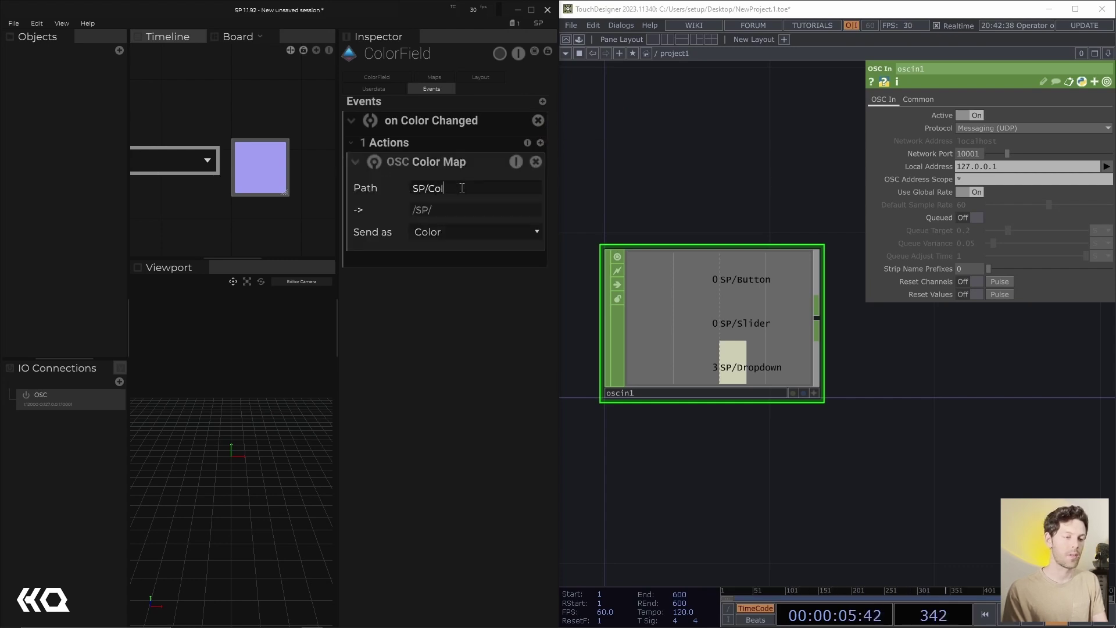
{"action": "type", "text": "or"}
{"action": "key", "text": "Return"}
- Change the ColorField's colour to pure white to test sending it as Color over OSC
{"action": "left_click", "coordinate": [265, 158]}
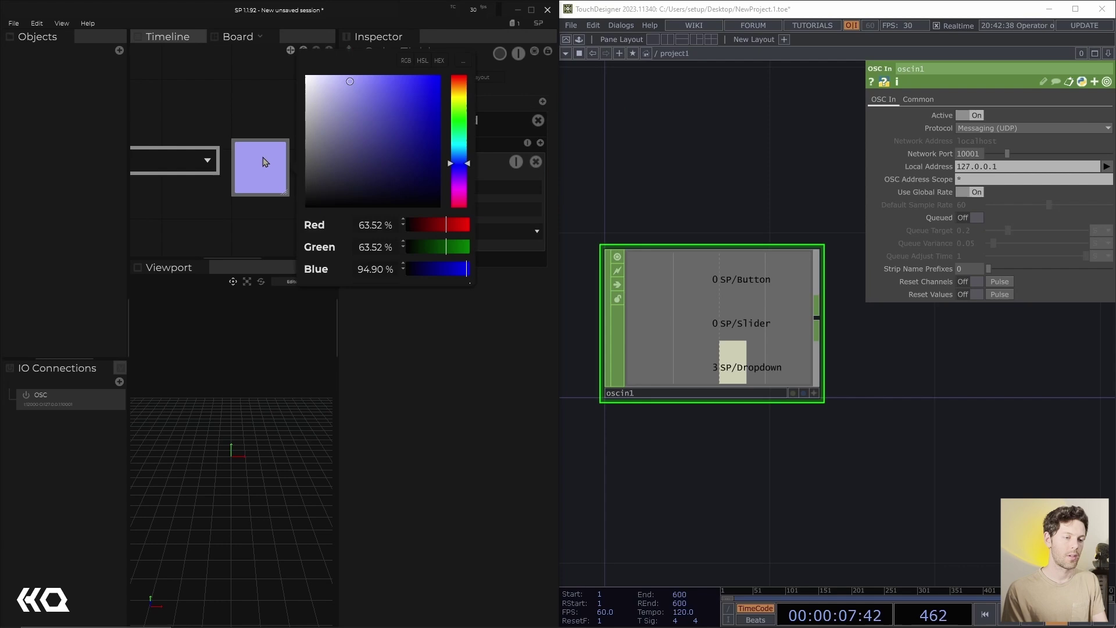
{"action": "left_click_drag", "start_coordinate": [375, 137], "coordinate": [257, 63]}
{"action": "left_click", "coordinate": [417, 315]}
- Set the color map to send as RGB Float and change the ColorField to a muted red to test it
{"action": "left_click", "coordinate": [449, 233]}
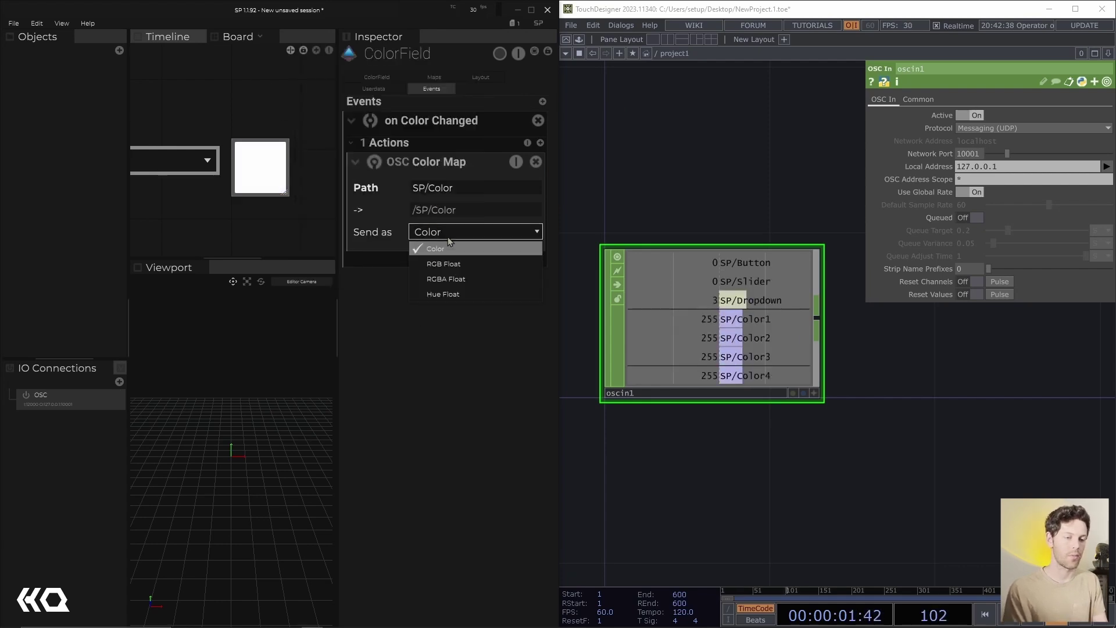
{"action": "left_click", "coordinate": [444, 263]}
{"action": "left_click", "coordinate": [265, 178]}
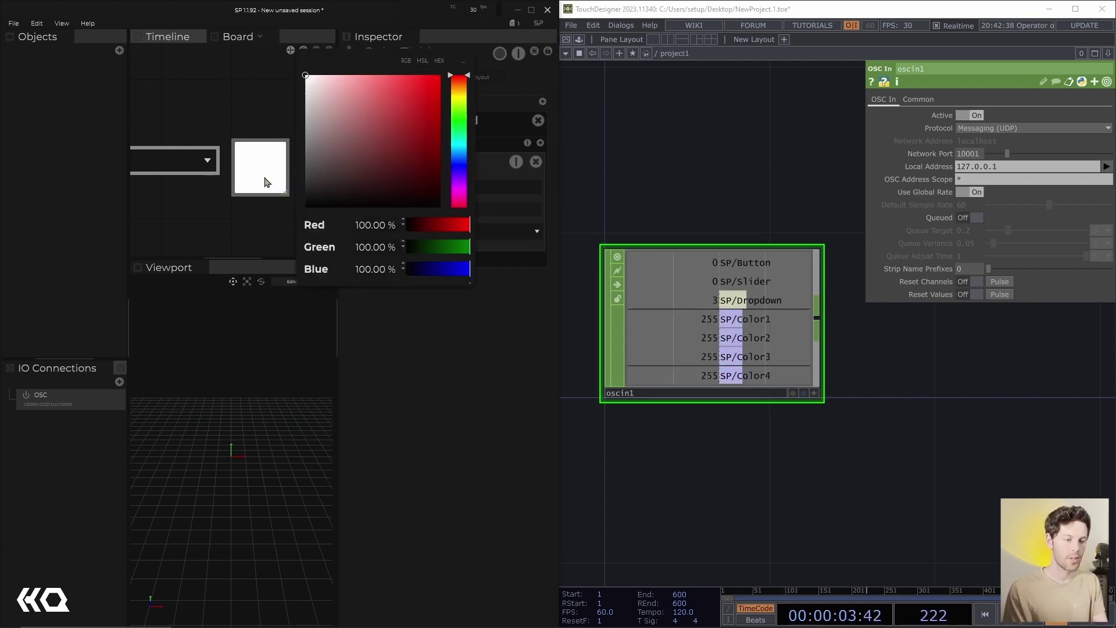
{"action": "left_click", "coordinate": [376, 151]}
{"action": "left_click_drag", "start_coordinate": [375, 151], "coordinate": [378, 115]}
{"action": "left_click", "coordinate": [434, 239]}
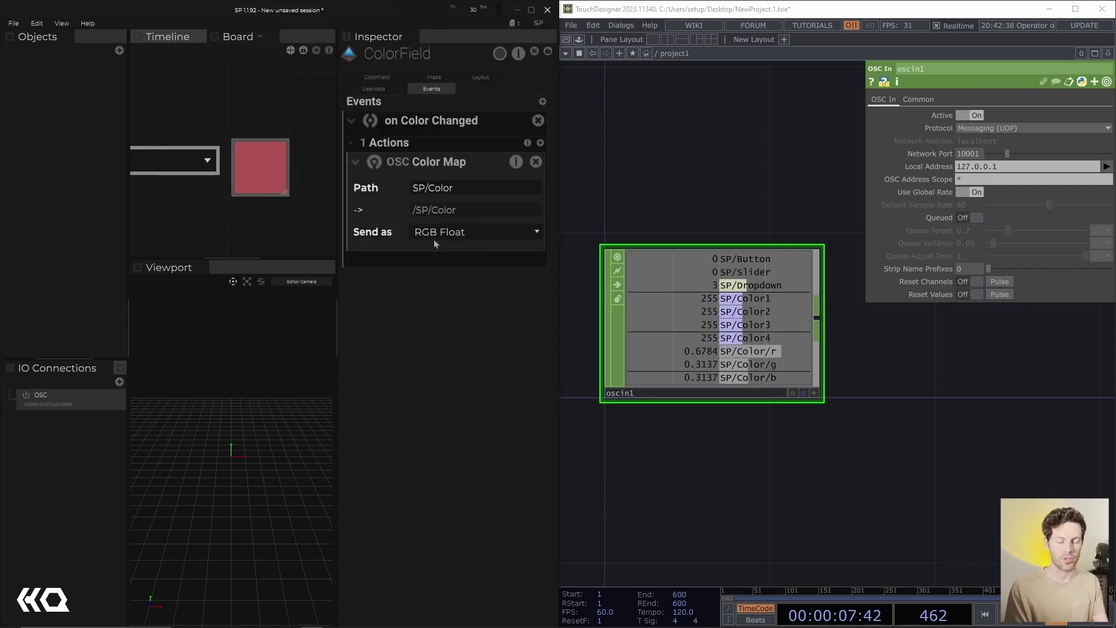
- Try the RGBA Float and Hue Float formats, restore RGB Float, and pick a red of 83.92% red, 29.02% green and 29.02% blue
{"action": "left_click", "coordinate": [447, 233]}
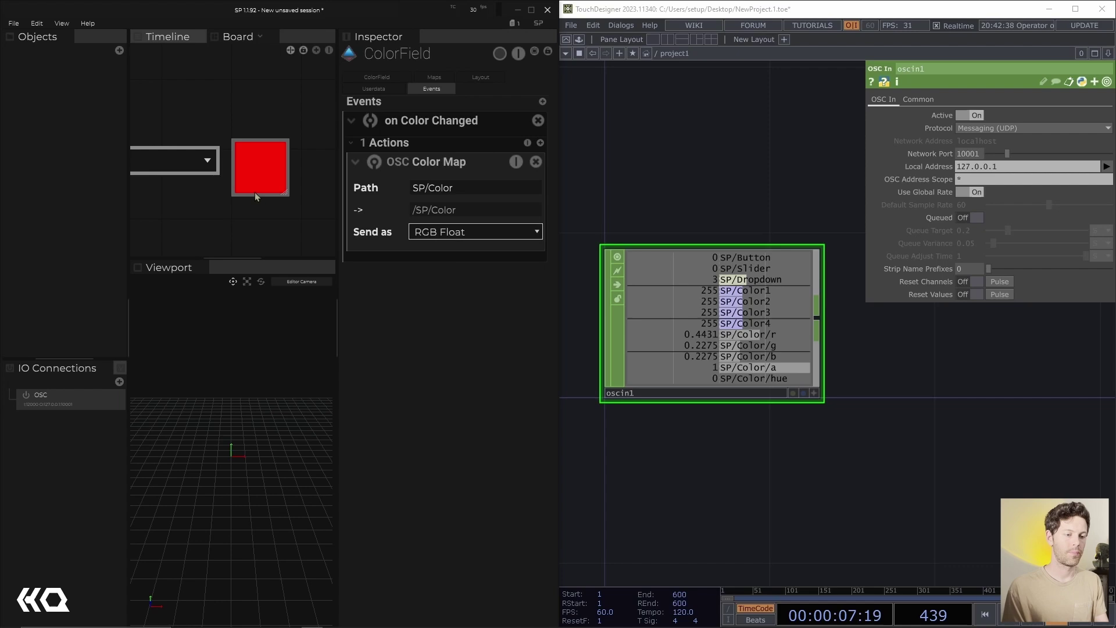
{"action": "left_click", "coordinate": [255, 192]}
{"action": "left_click_drag", "start_coordinate": [439, 156], "coordinate": [393, 95]}
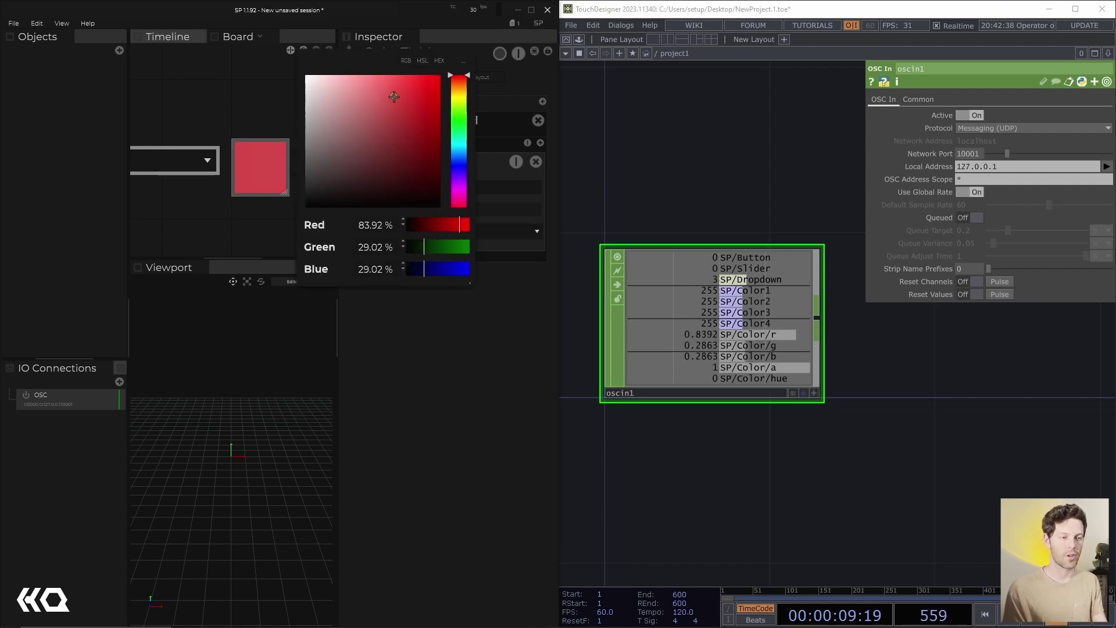
{"action": "left_click", "coordinate": [211, 231]}
- Add an Image Provider to the board beside the ColorField and enlarge it
{"action": "scroll", "coordinate": [211, 232], "scroll_direction": "right", "scroll_amount": 3}
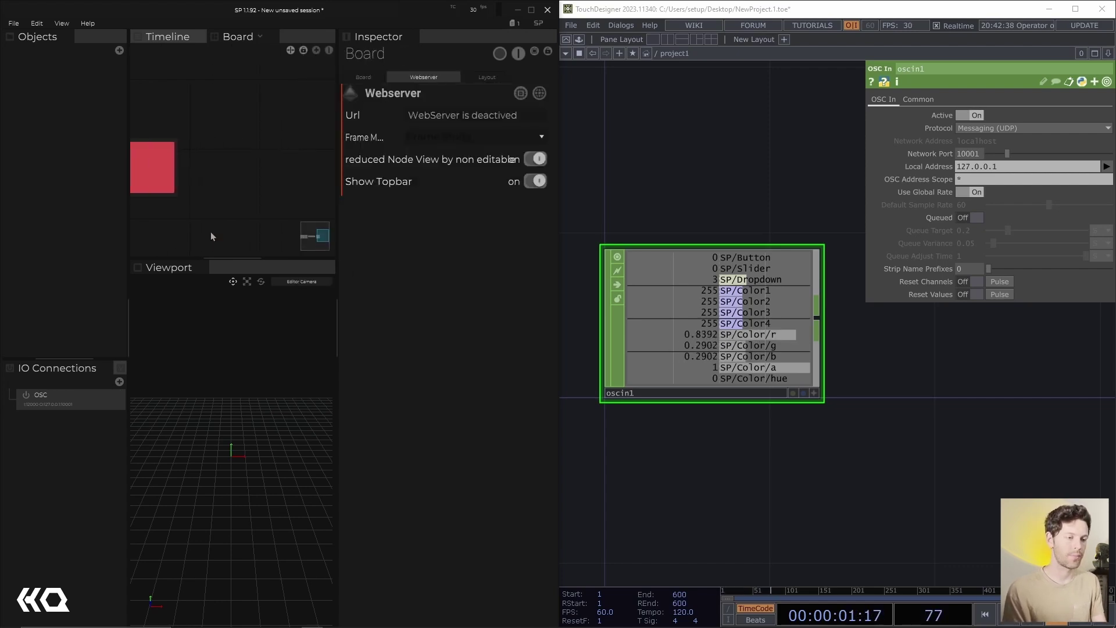
{"action": "right_click", "coordinate": [262, 198]}
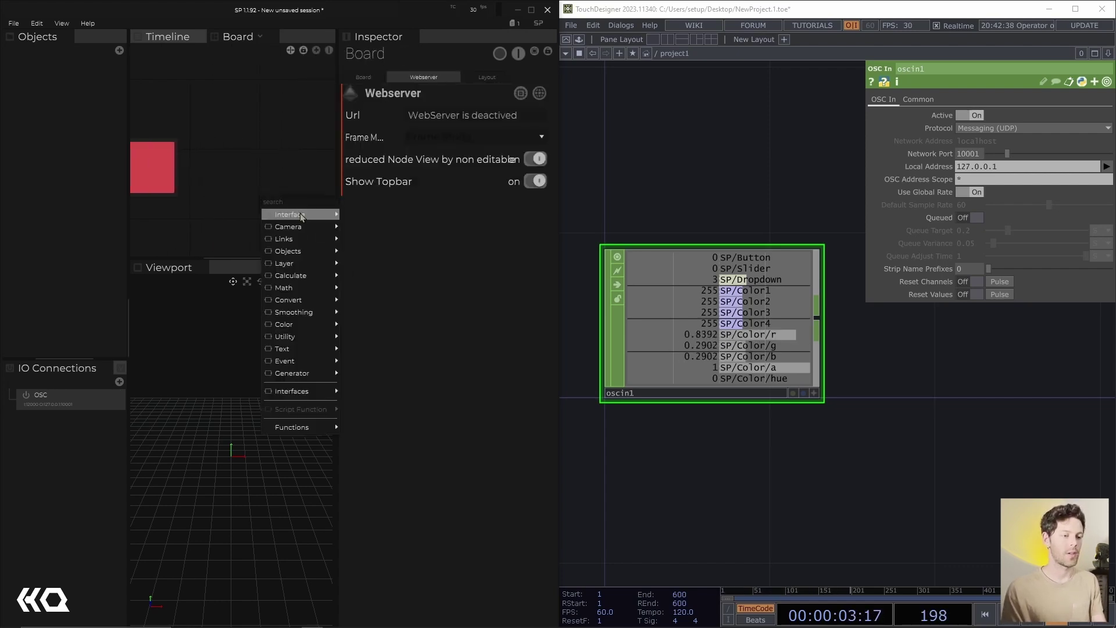
{"action": "mouse_move", "coordinate": [301, 218]}
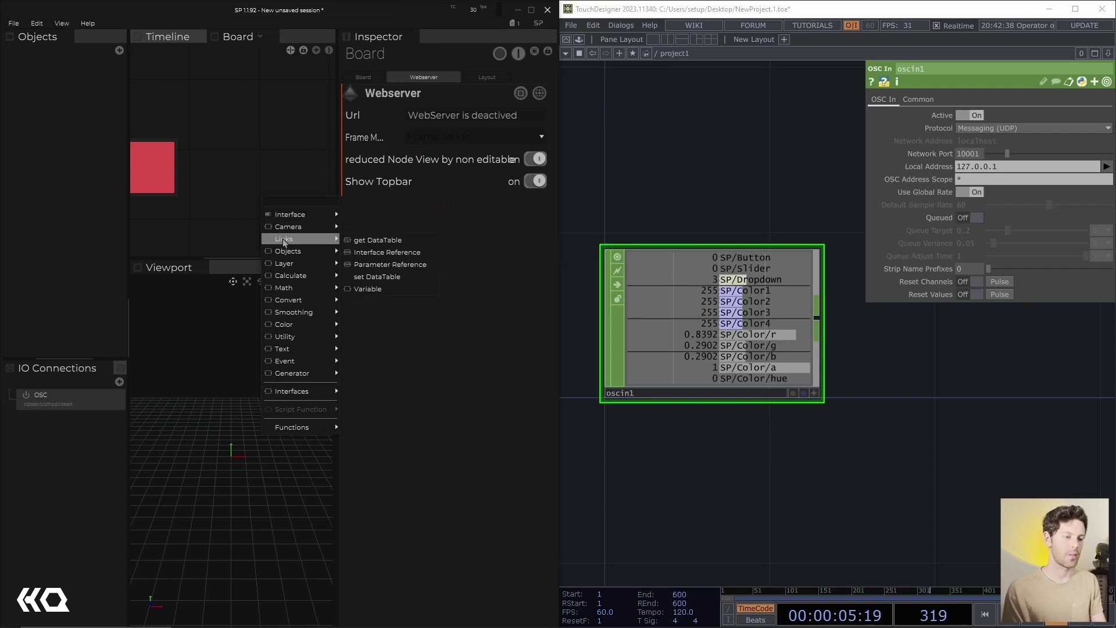
{"action": "left_click", "coordinate": [386, 231]}
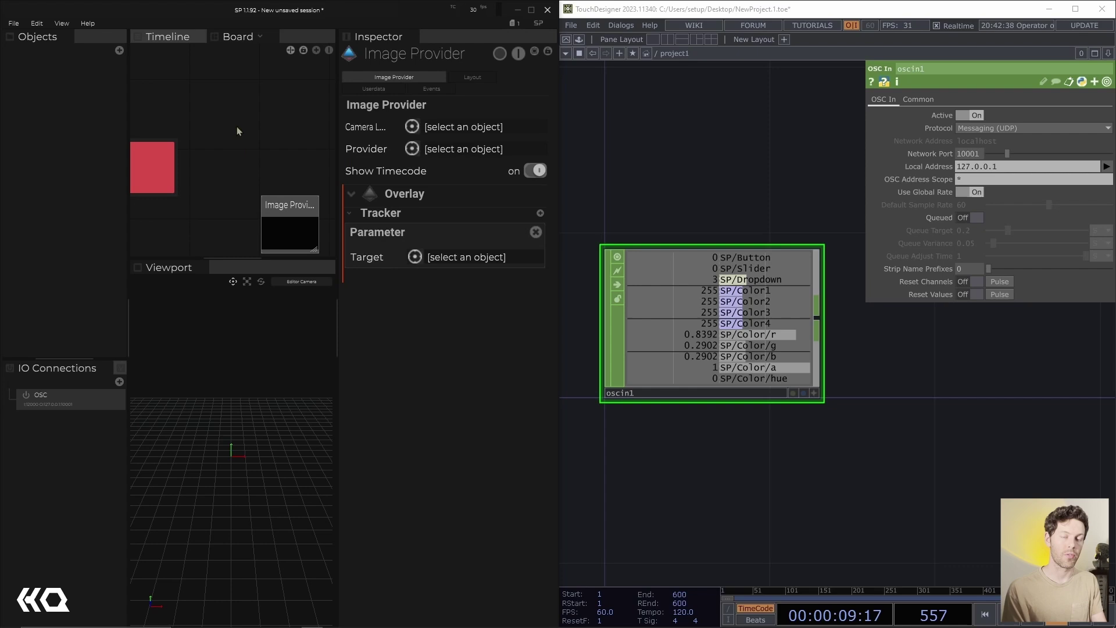
{"action": "left_click_drag", "start_coordinate": [276, 229], "coordinate": [322, 224]}
{"action": "left_click_drag", "start_coordinate": [267, 198], "coordinate": [263, 176]}
- Add a Media Input (SDI, NDI) image provider to the IO Connections
{"action": "right_click", "coordinate": [75, 445]}
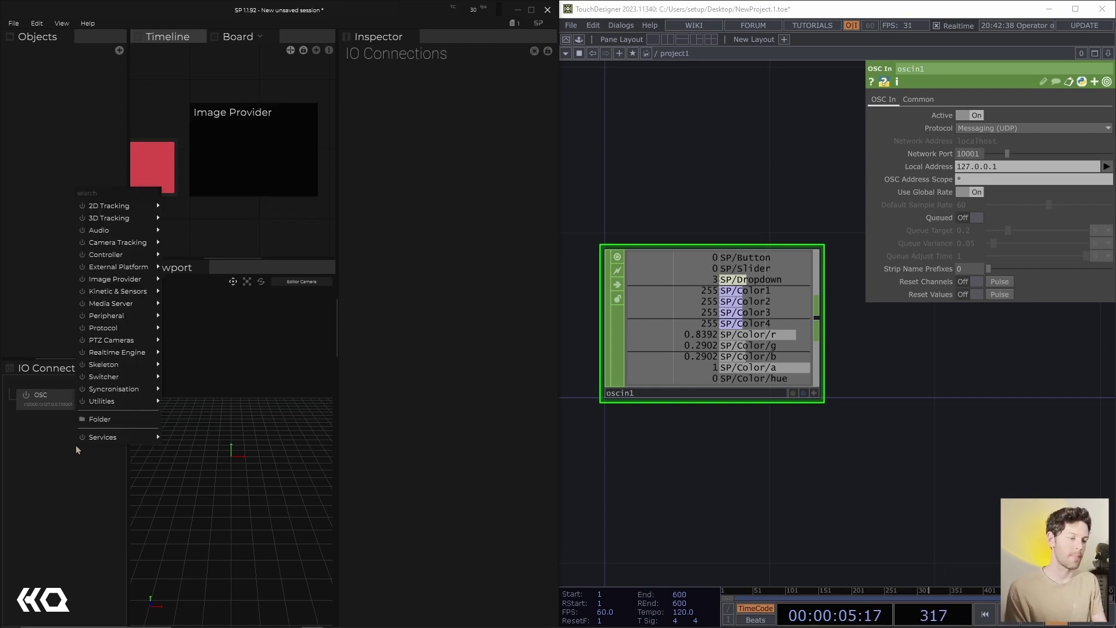
{"action": "mouse_move", "coordinate": [109, 242]}
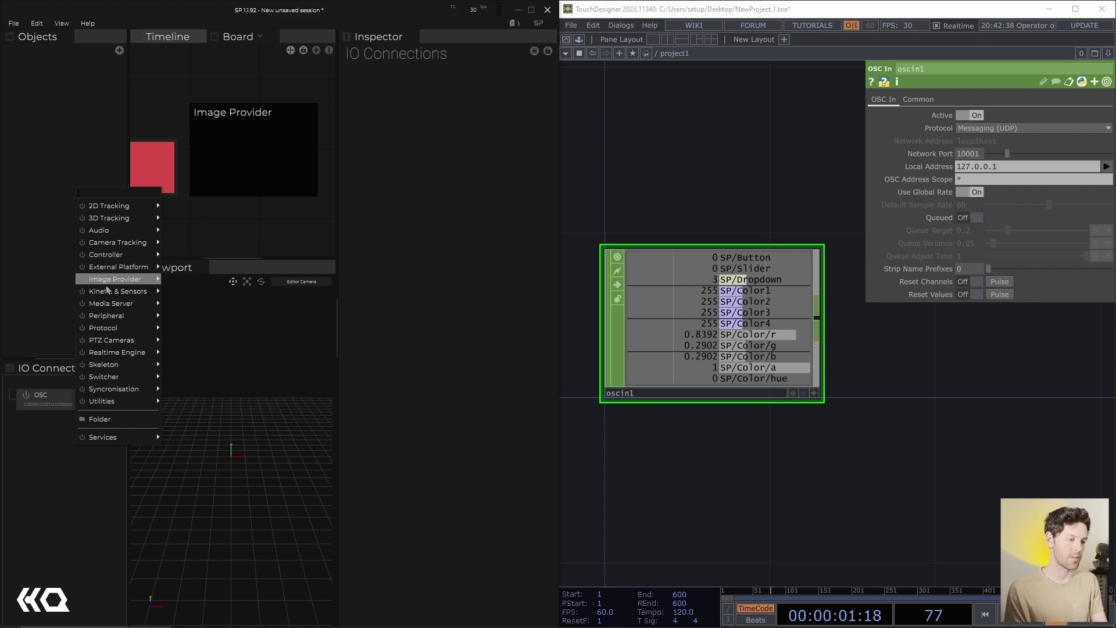
{"action": "mouse_move", "coordinate": [109, 280]}
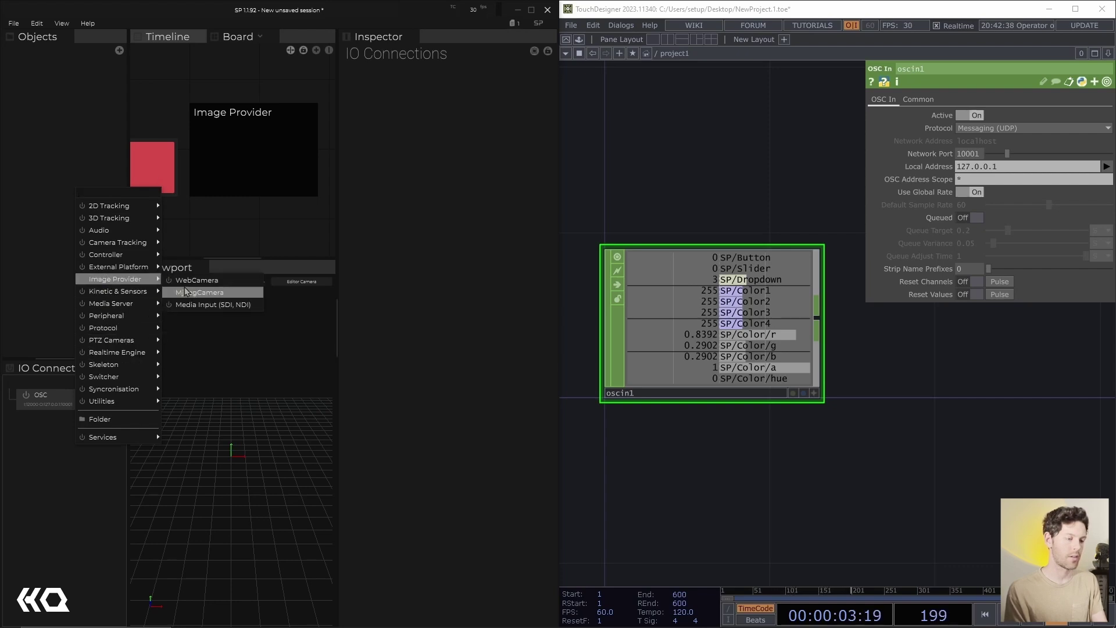
{"action": "left_click", "coordinate": [206, 304]}
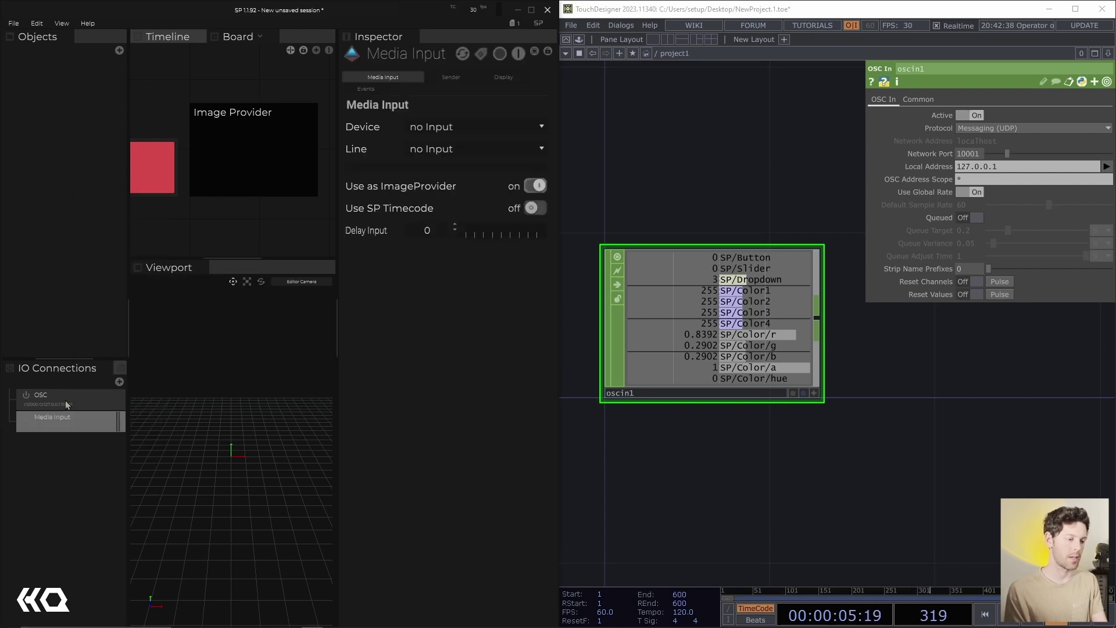
{"action": "left_click", "coordinate": [457, 149]}
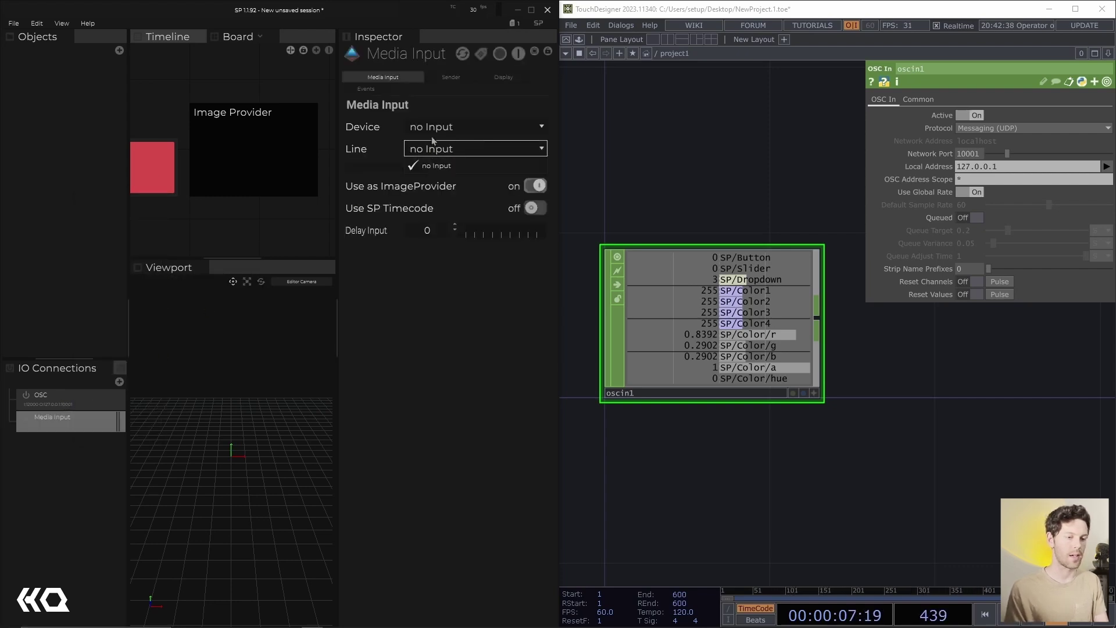
{"action": "left_click", "coordinate": [431, 128]}
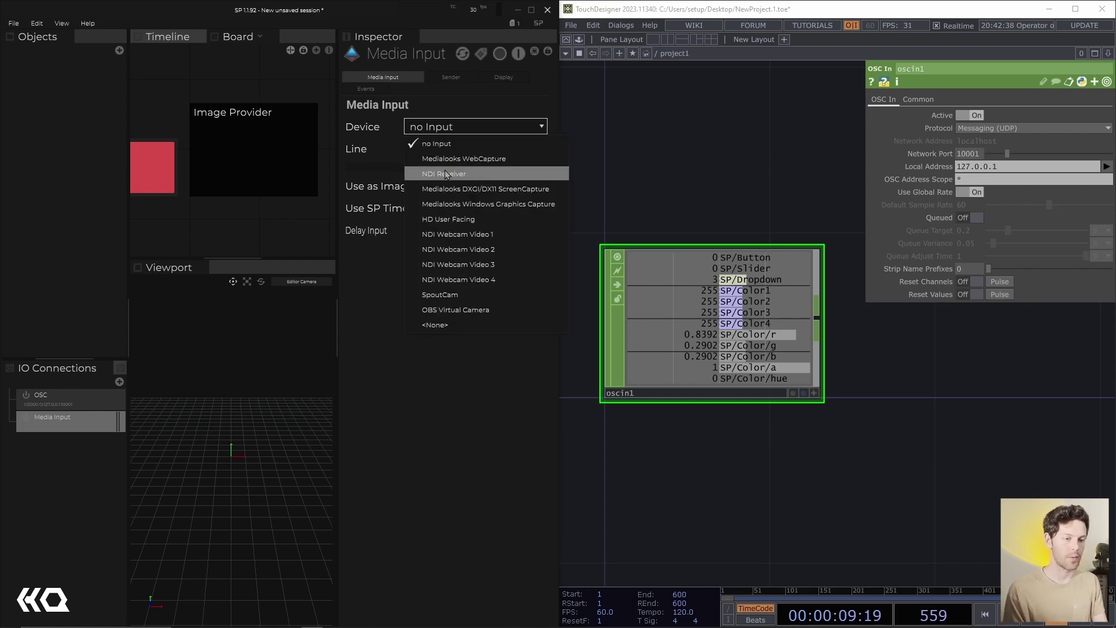
{"action": "left_click", "coordinate": [446, 174]}
{"action": "left_click", "coordinate": [430, 149]}
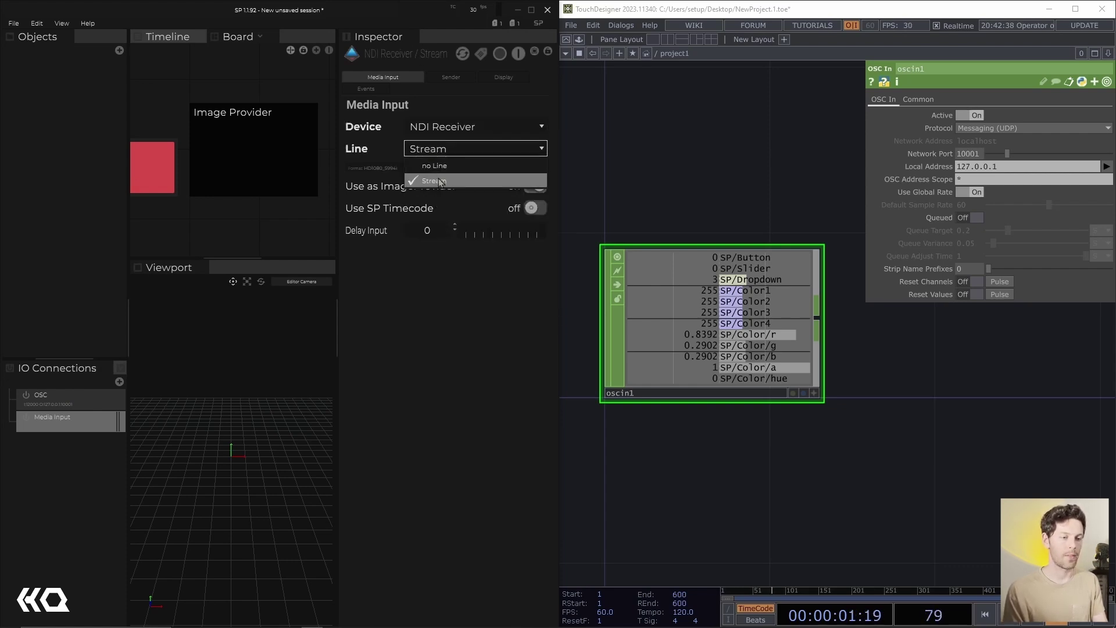
- In TouchDesigner, add a Movie File In TOP to the network directly below the OSC In operator
{"action": "scroll", "coordinate": [894, 341], "scroll_direction": "down", "scroll_amount": 2}
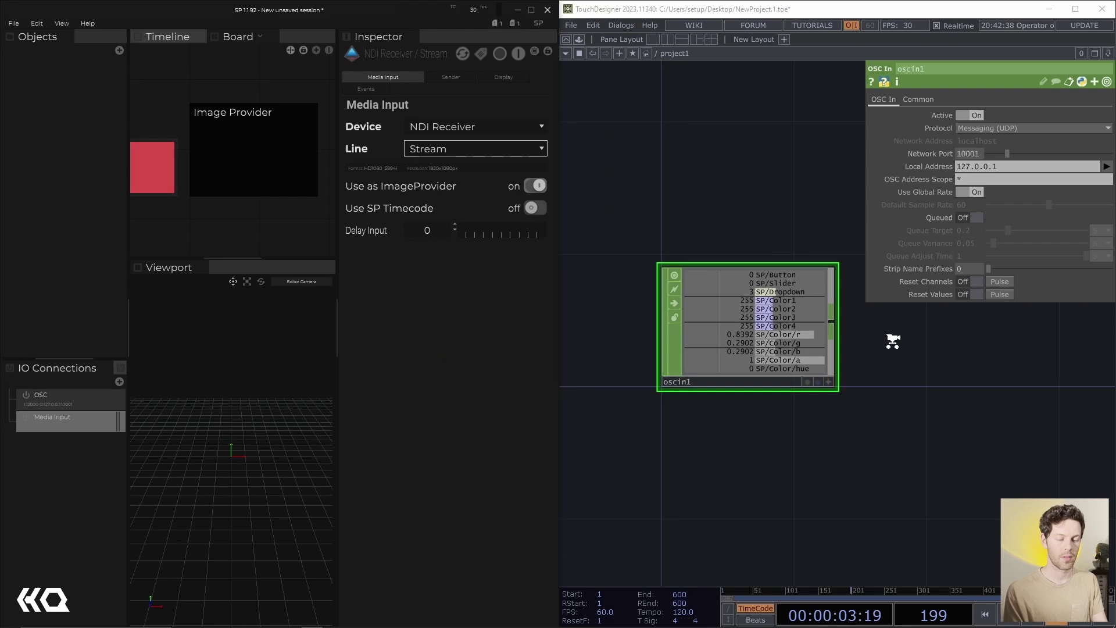
{"action": "left_click", "coordinate": [865, 418]}
{"action": "key", "text": "Tab"}
{"action": "type", "text": "movie file"}
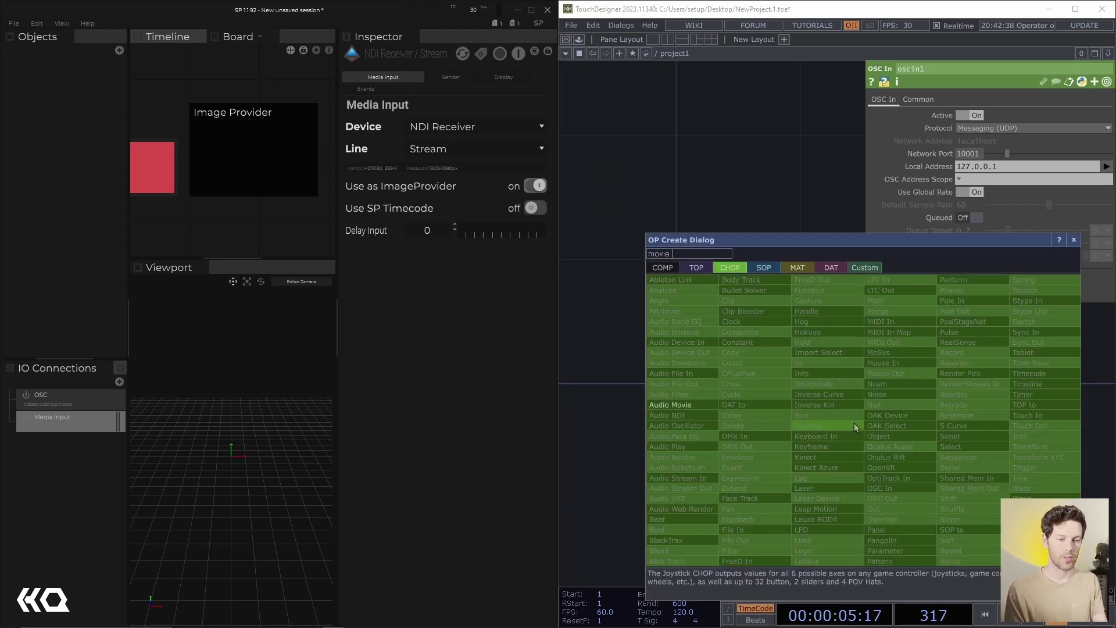
{"action": "key", "text": "Tab"}
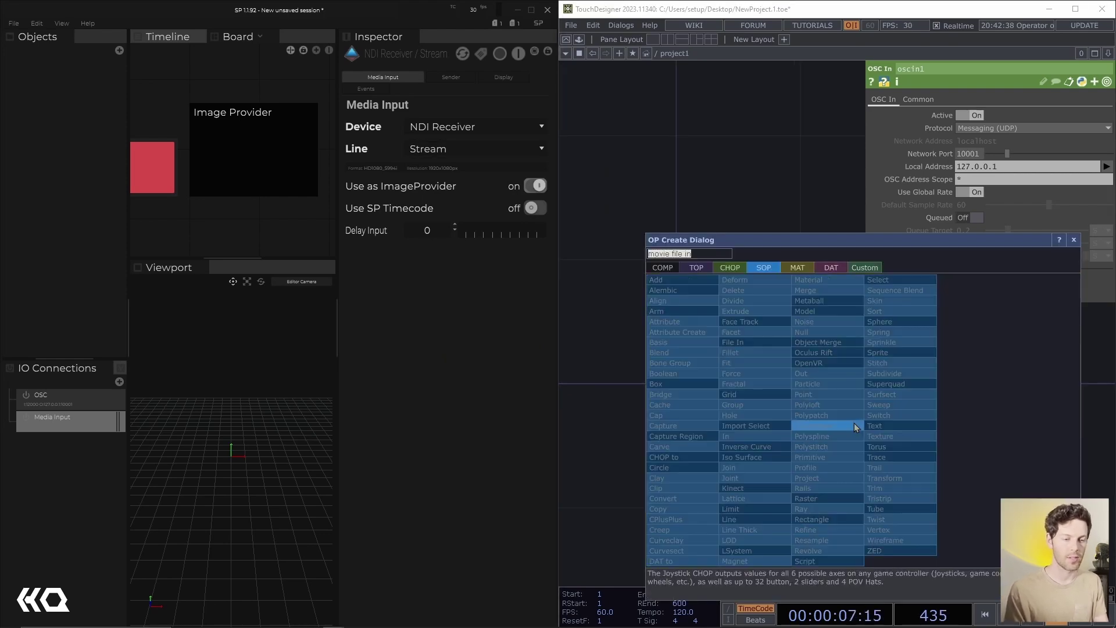
{"action": "key", "text": "shift+Tab"}
{"action": "key", "text": "shift+Tab"}
{"action": "key", "text": "Return"}
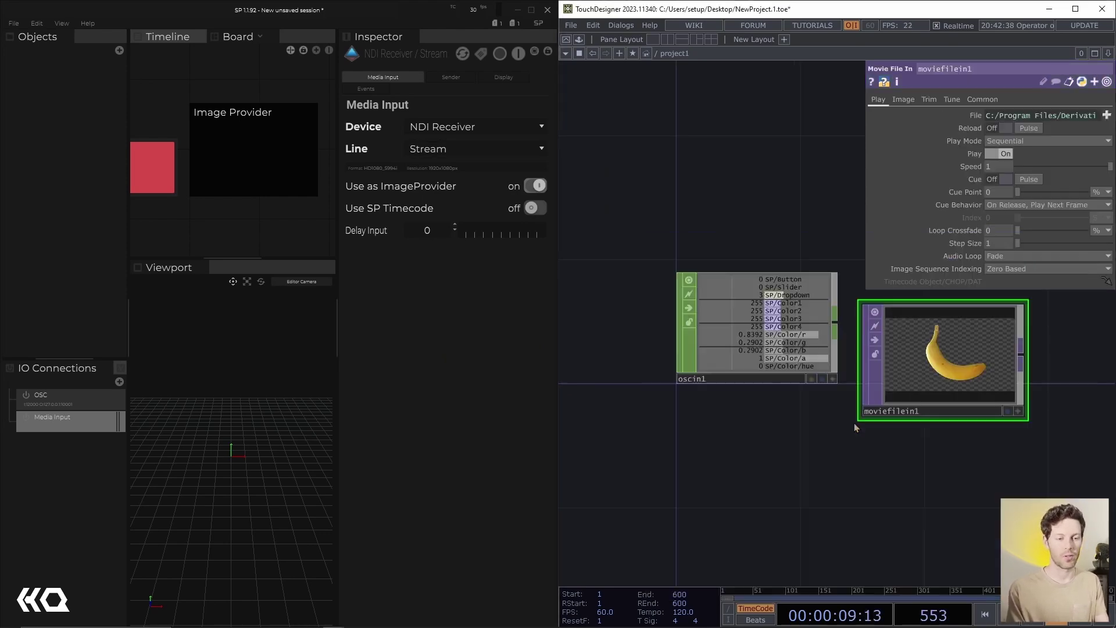
{"action": "left_click", "coordinate": [747, 453]}
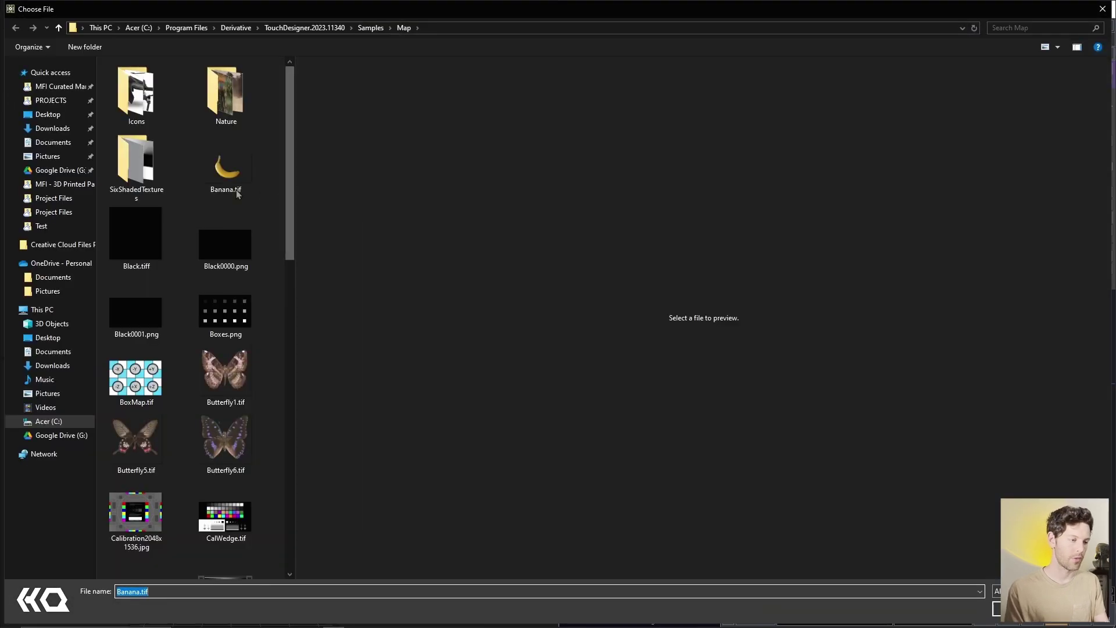
- Browse the sample files and replace the Movie File In's banana image with the numbered counting clip
{"action": "scroll", "coordinate": [183, 420], "scroll_direction": "down", "scroll_amount": 5}
{"action": "scroll", "coordinate": [183, 425], "scroll_direction": "down", "scroll_amount": 5}
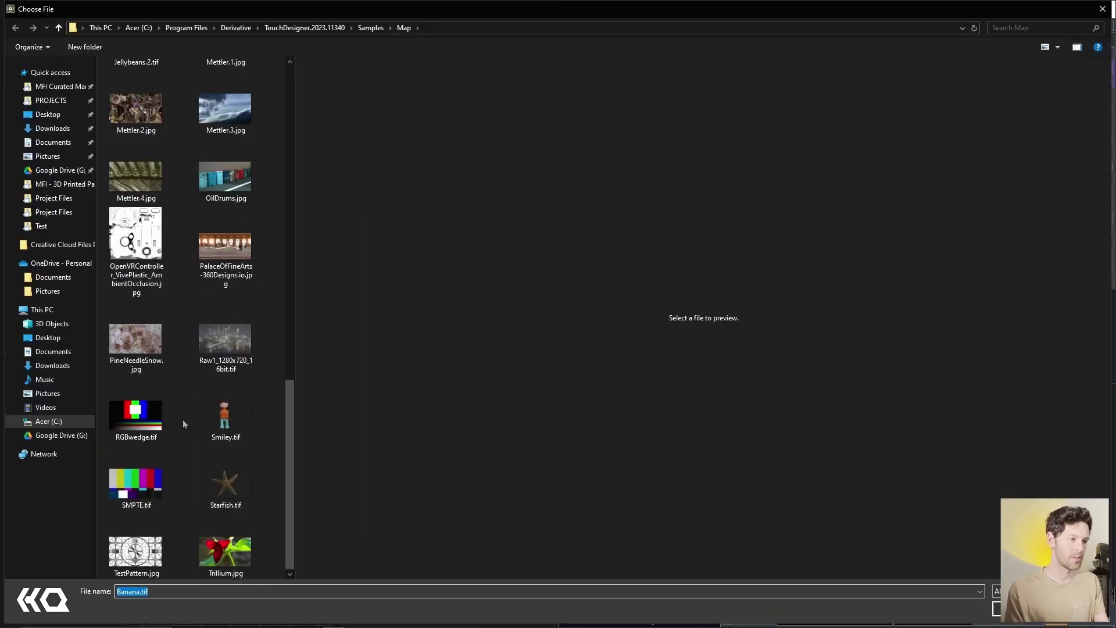
{"action": "scroll", "coordinate": [183, 420], "scroll_direction": "up", "scroll_amount": 5}
{"action": "scroll", "coordinate": [203, 308], "scroll_direction": "down", "scroll_amount": 3}
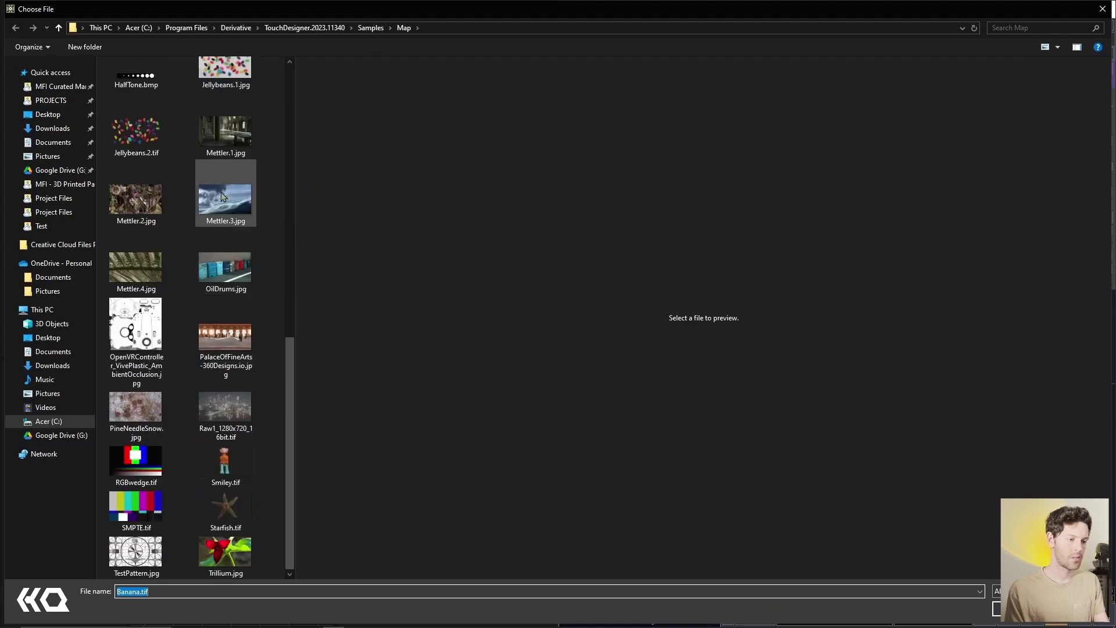
{"action": "scroll", "coordinate": [223, 197], "scroll_direction": "up", "scroll_amount": 5}
{"action": "key", "text": "Return"}
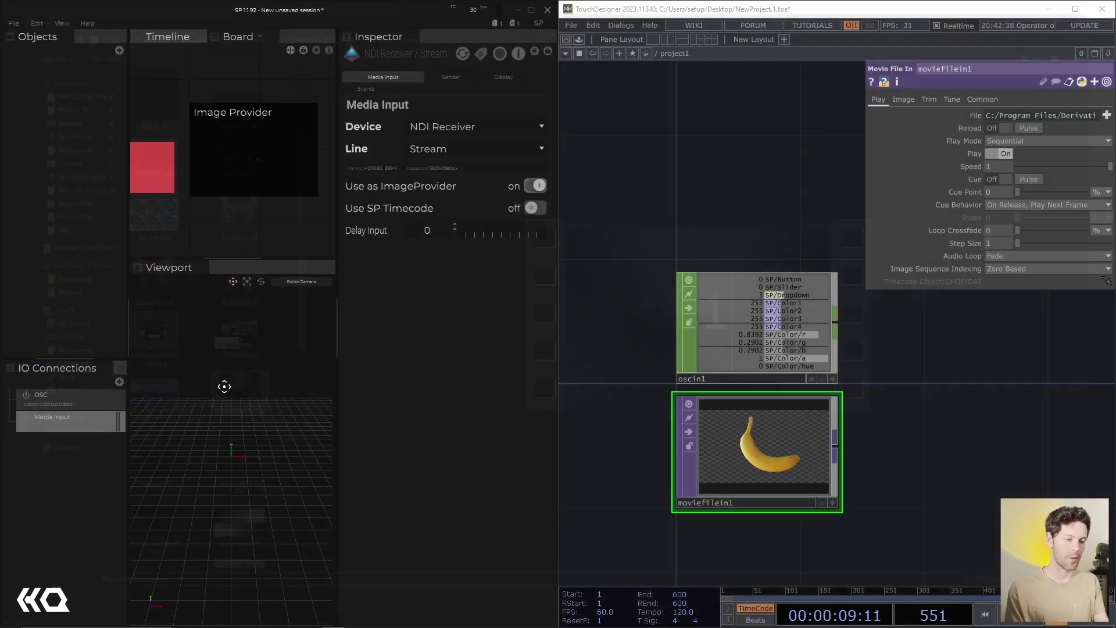
- Add an NDI Out TOP fed by the Movie File In operator and place it beside that operator
{"action": "left_click_drag", "start_coordinate": [904, 396], "coordinate": [843, 383]}
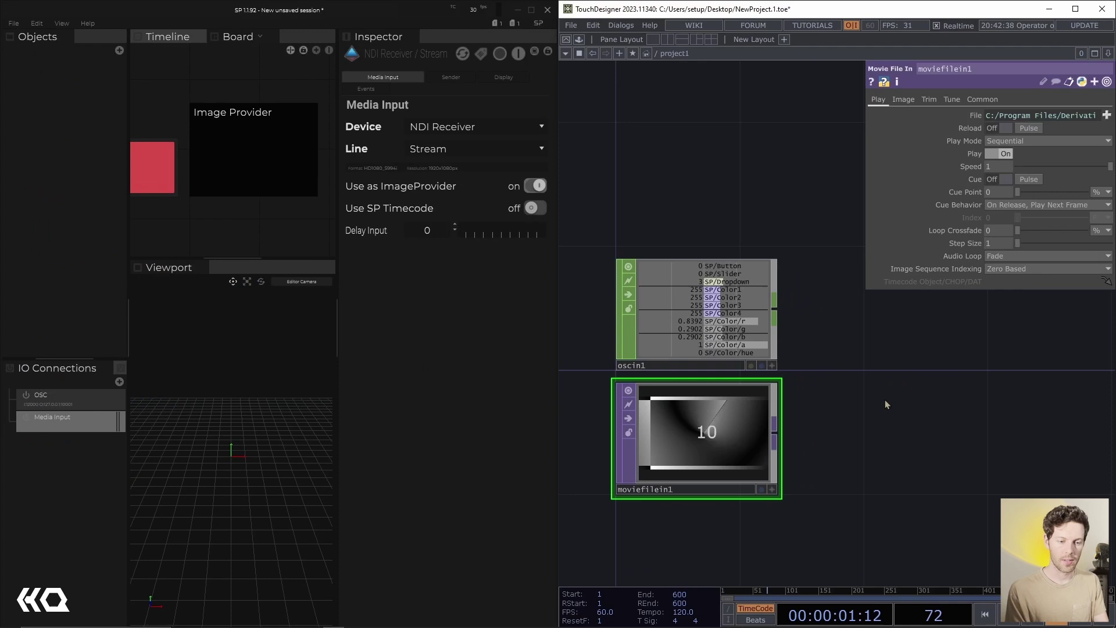
{"action": "key", "text": "Tab"}
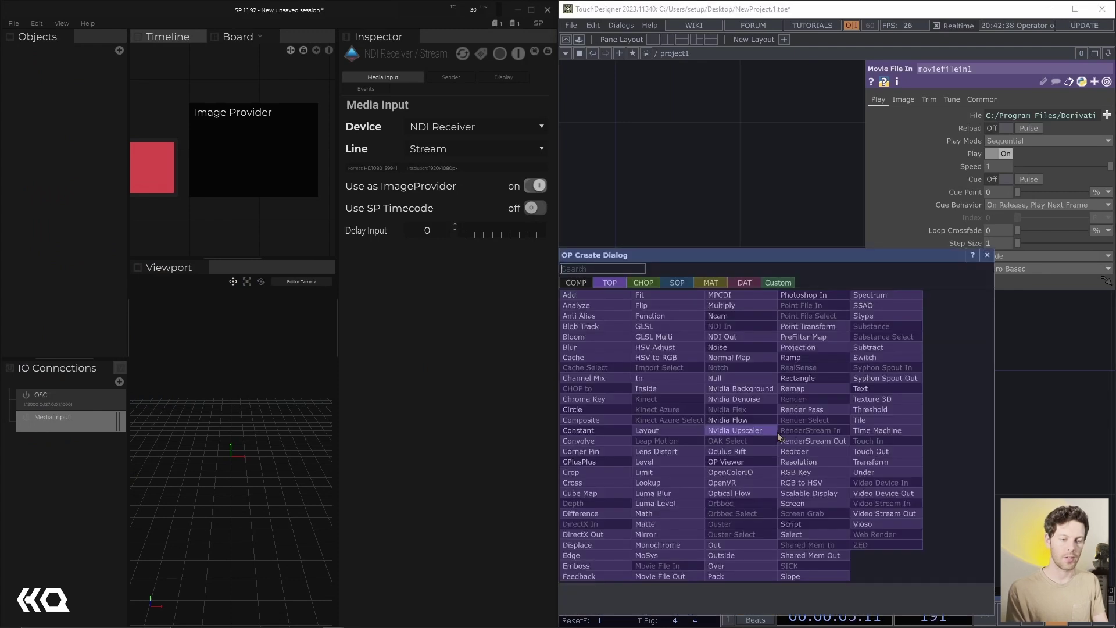
{"action": "type", "text": "ndi"}
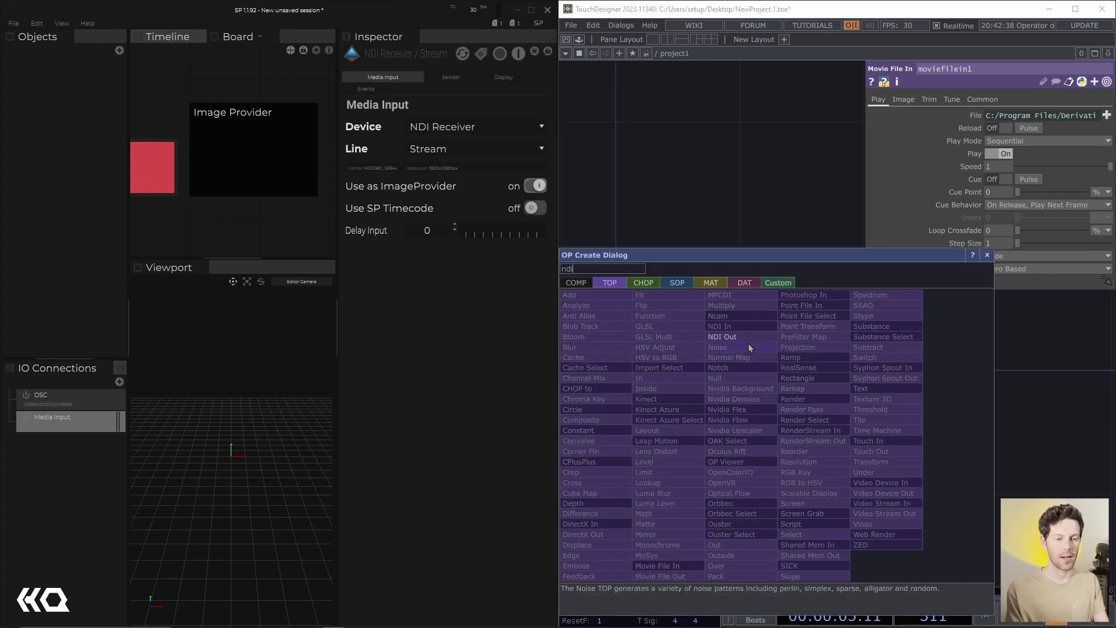
{"action": "left_click", "coordinate": [748, 340]}
{"action": "left_click", "coordinate": [983, 445]}
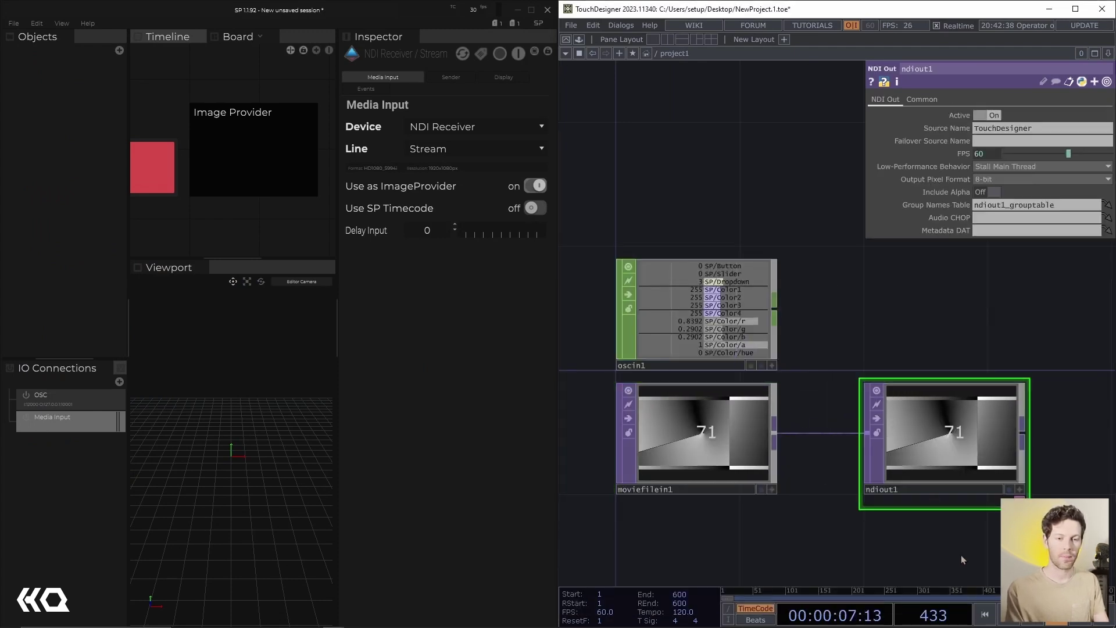
{"action": "left_click_drag", "start_coordinate": [961, 554], "coordinate": [871, 551]}
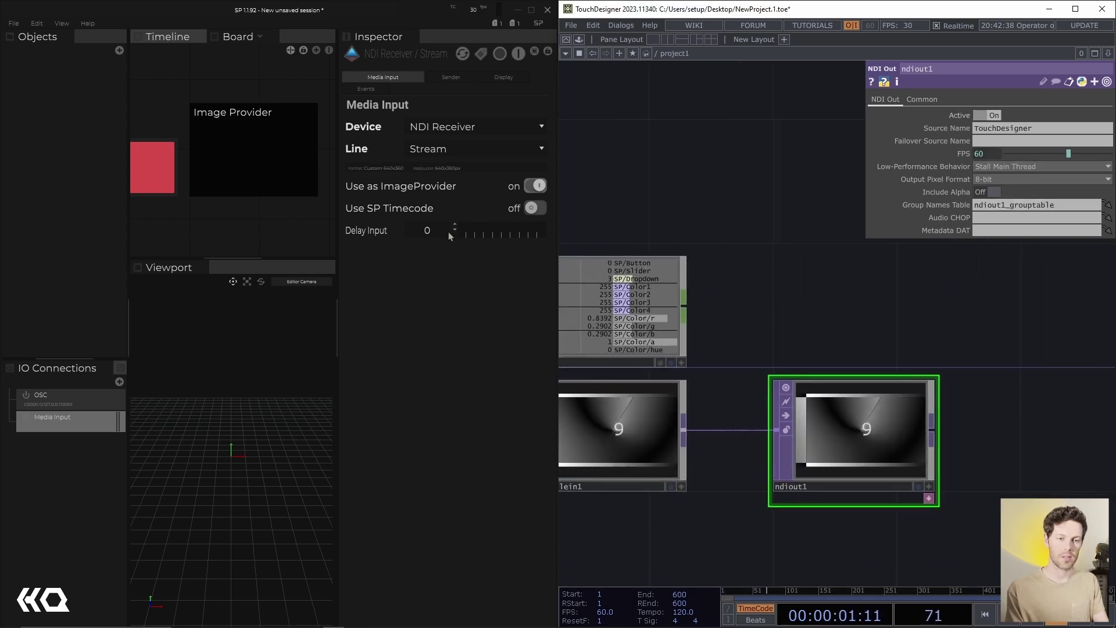
- In SP, check the Media Input's line options and set the board Image Provider's provider to Media Input
{"action": "left_click", "coordinate": [455, 151]}
{"action": "left_click", "coordinate": [452, 155]}
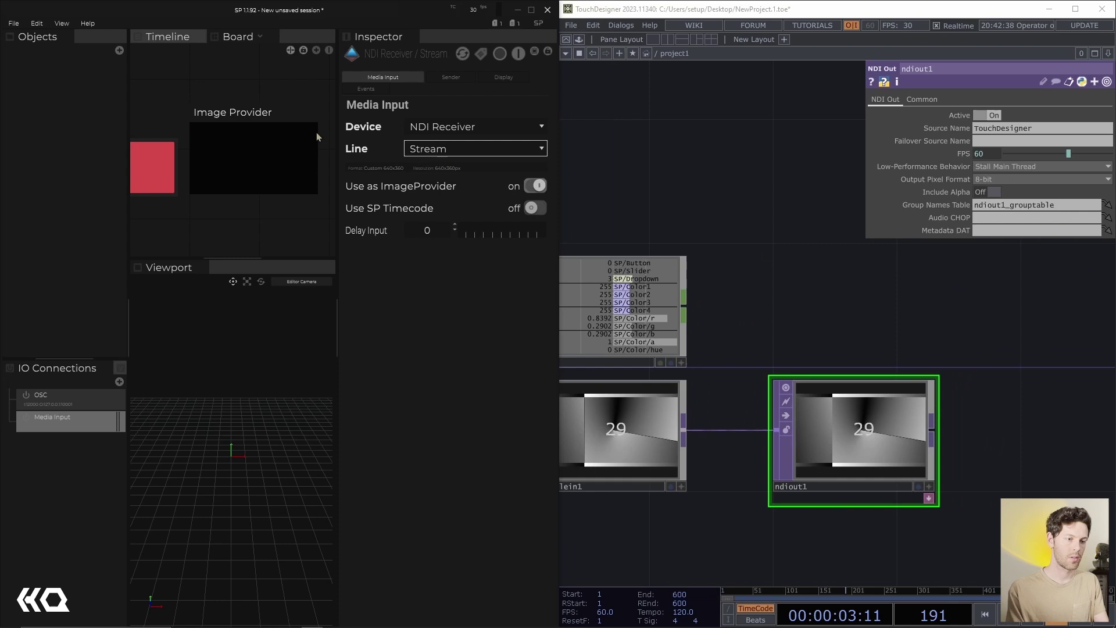
{"action": "left_click", "coordinate": [197, 137]}
{"action": "left_click", "coordinate": [412, 148]}
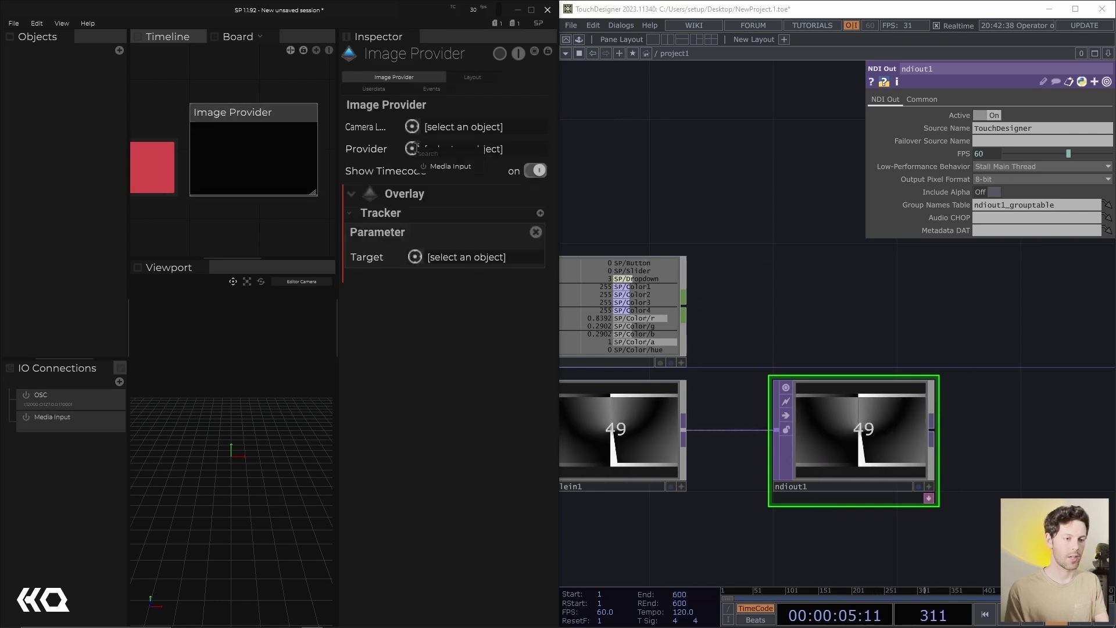
{"action": "left_click", "coordinate": [431, 169]}
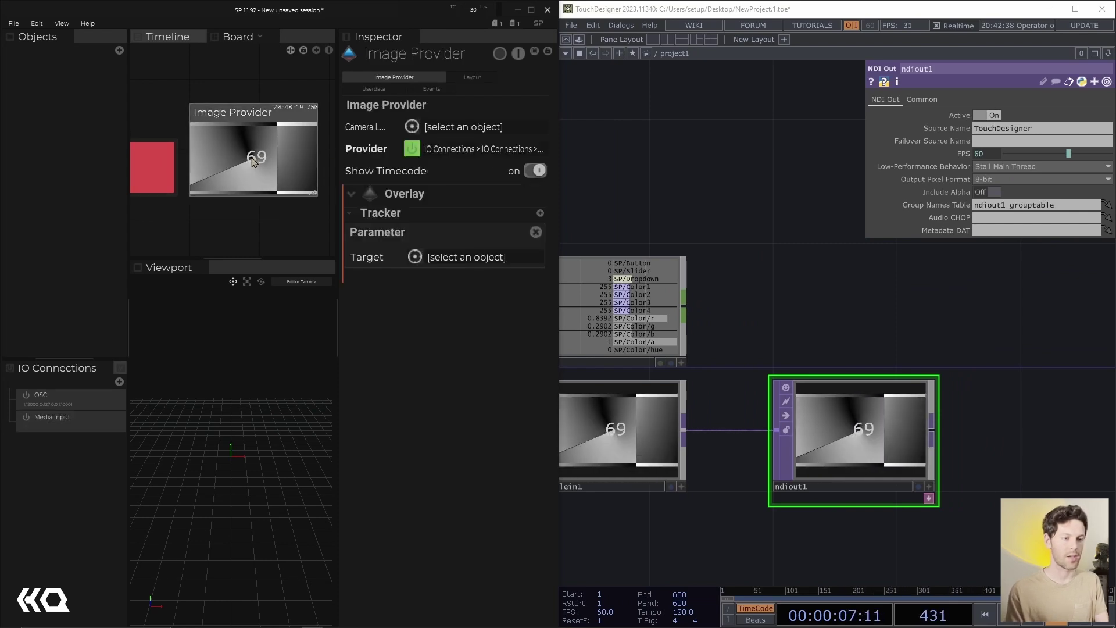
{"action": "left_click", "coordinate": [59, 417]}
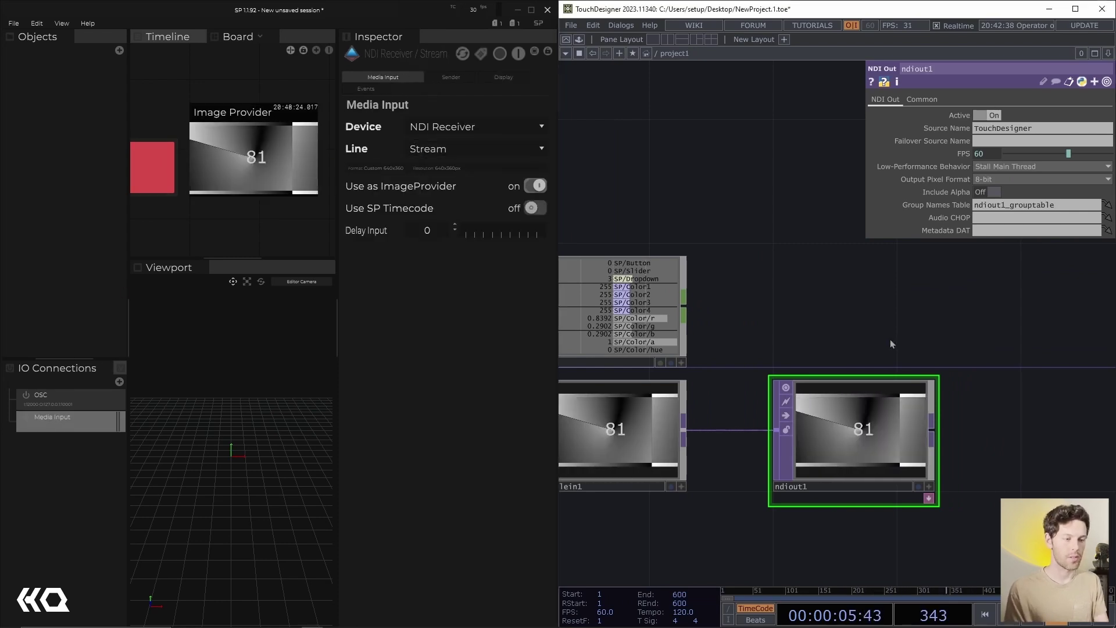
{"action": "left_click", "coordinate": [669, 442]}
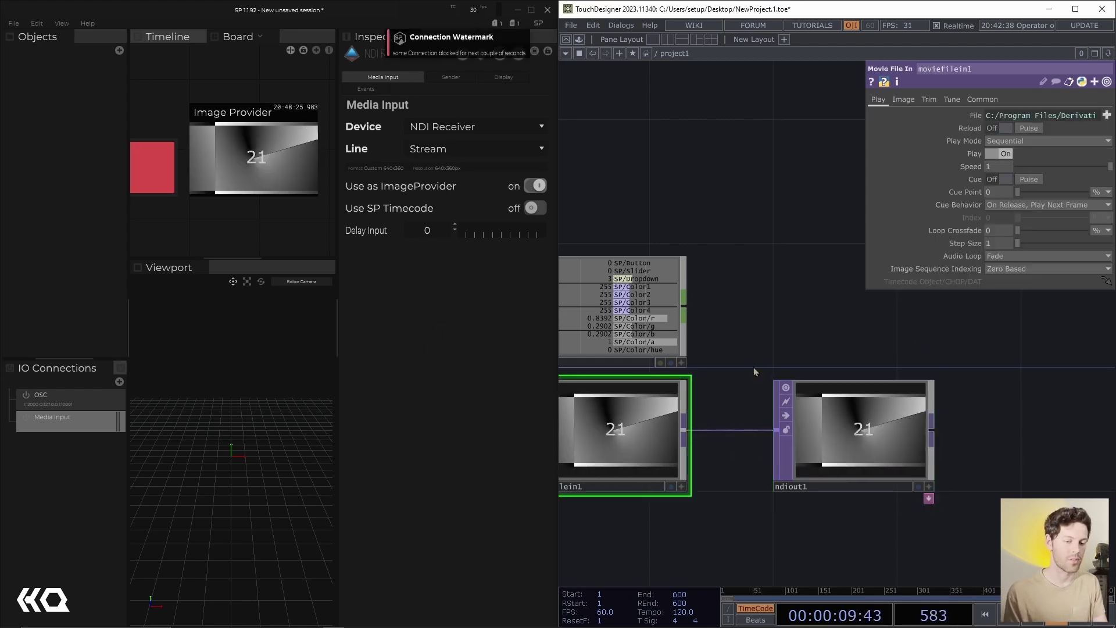
{"action": "right_click", "coordinate": [749, 350]}
{"action": "left_click", "coordinate": [749, 350]}
{"action": "double_click", "coordinate": [749, 350]}
{"action": "key", "text": "Escape"}
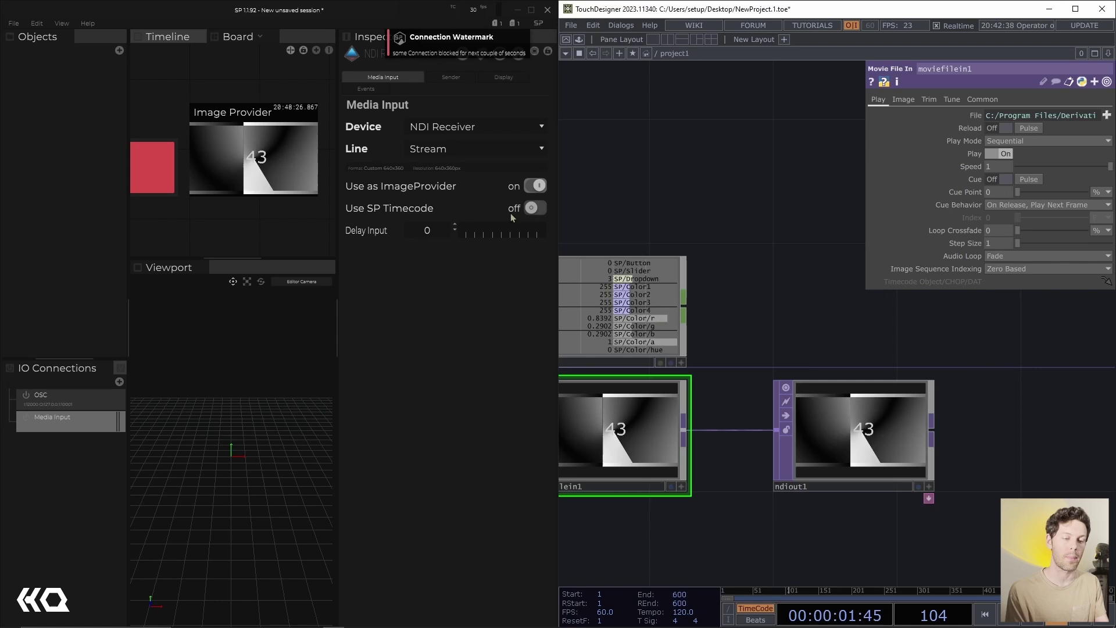
- Add a Cuelist with four cues to an empty area of the board
{"action": "scroll", "coordinate": [204, 210], "scroll_direction": "right", "scroll_amount": 3}
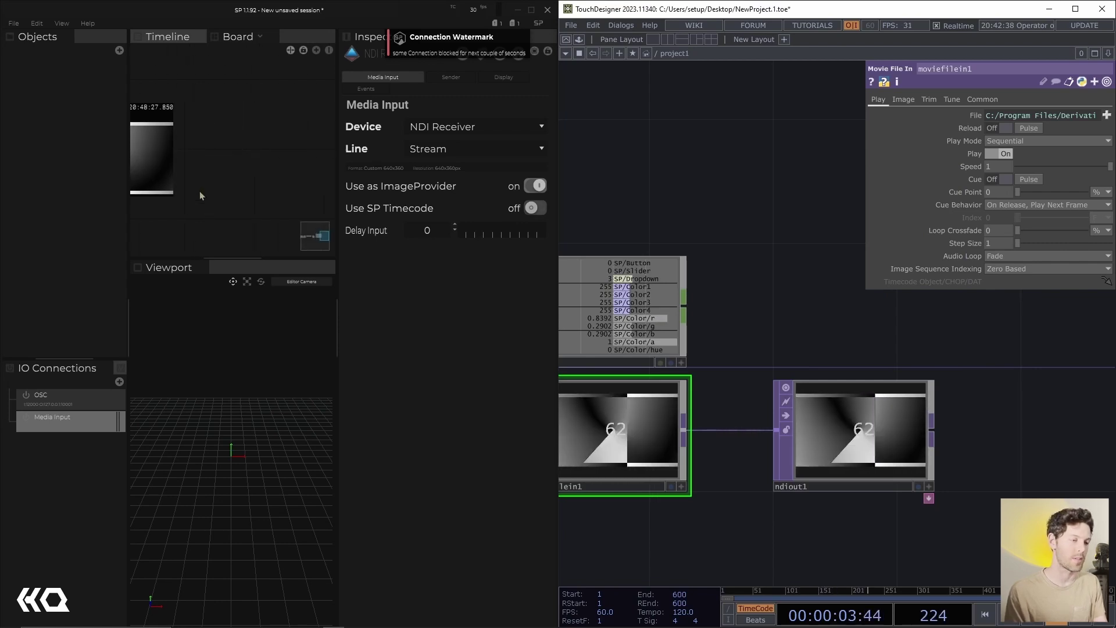
{"action": "right_click", "coordinate": [200, 196]}
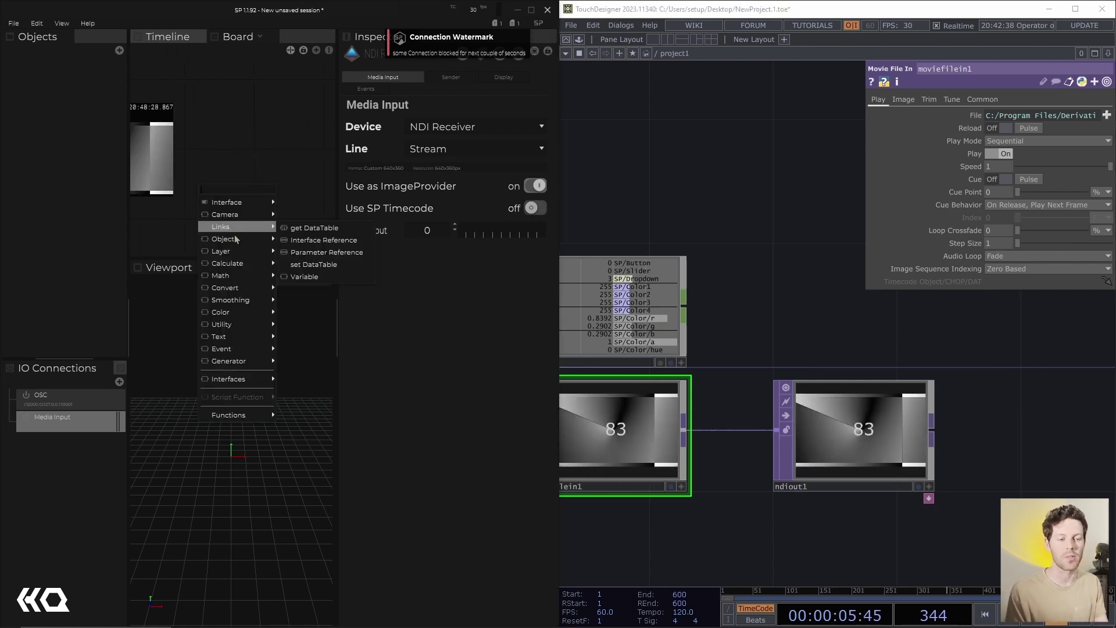
{"action": "mouse_move", "coordinate": [227, 219]}
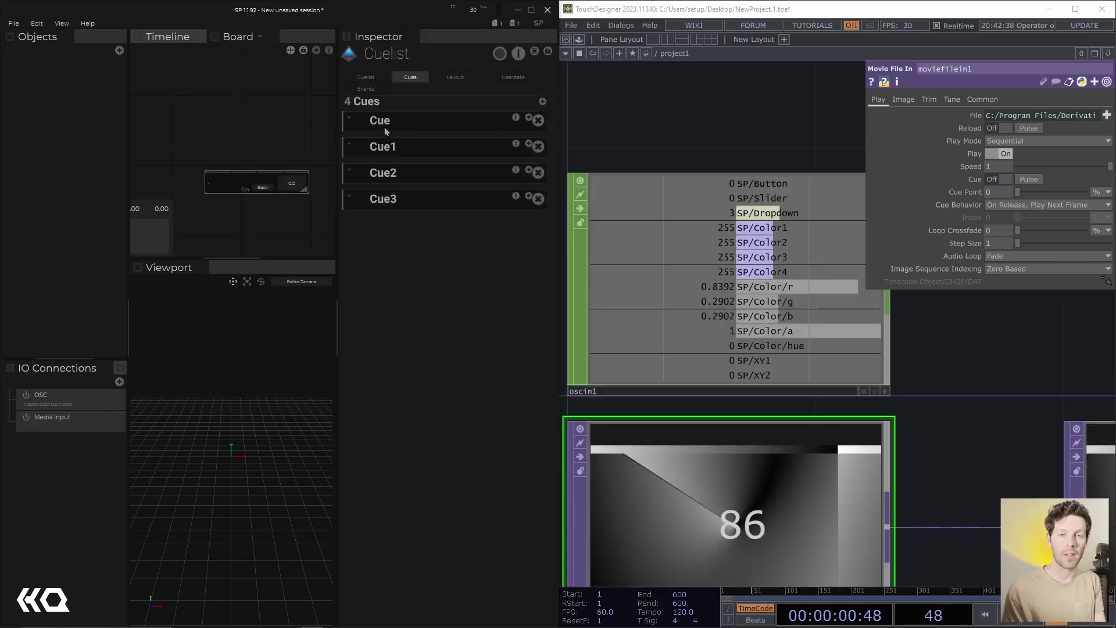
- Add a Set Variable action from the Pool category to the Cuelist's first cue
{"action": "left_click", "coordinate": [349, 119]}
{"action": "left_click", "coordinate": [348, 120]}
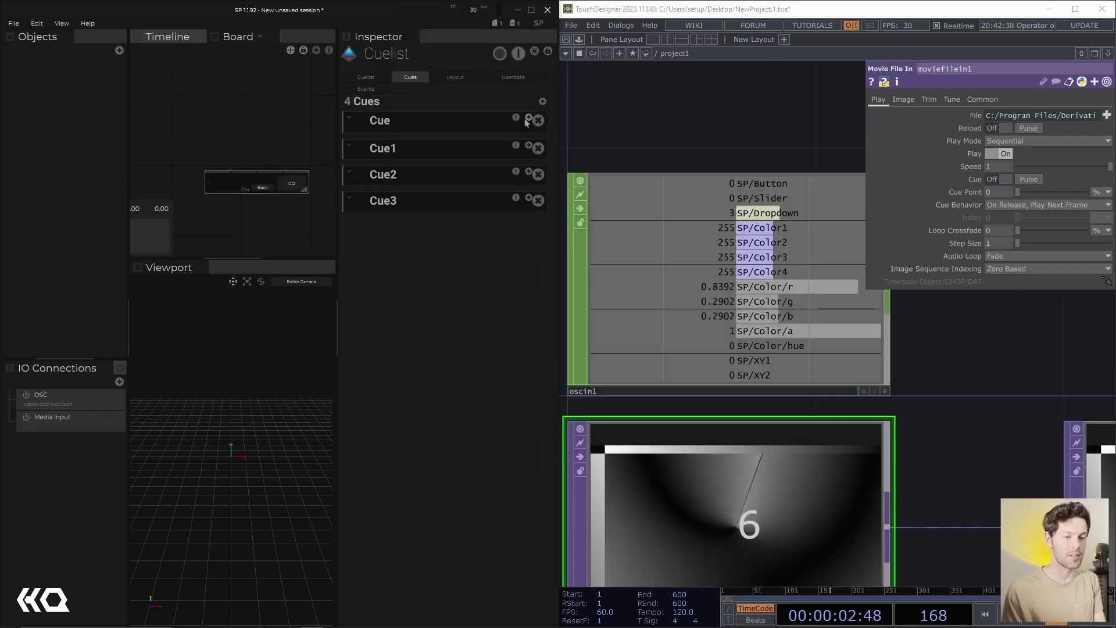
{"action": "left_click", "coordinate": [527, 119]}
{"action": "mouse_move", "coordinate": [540, 150]}
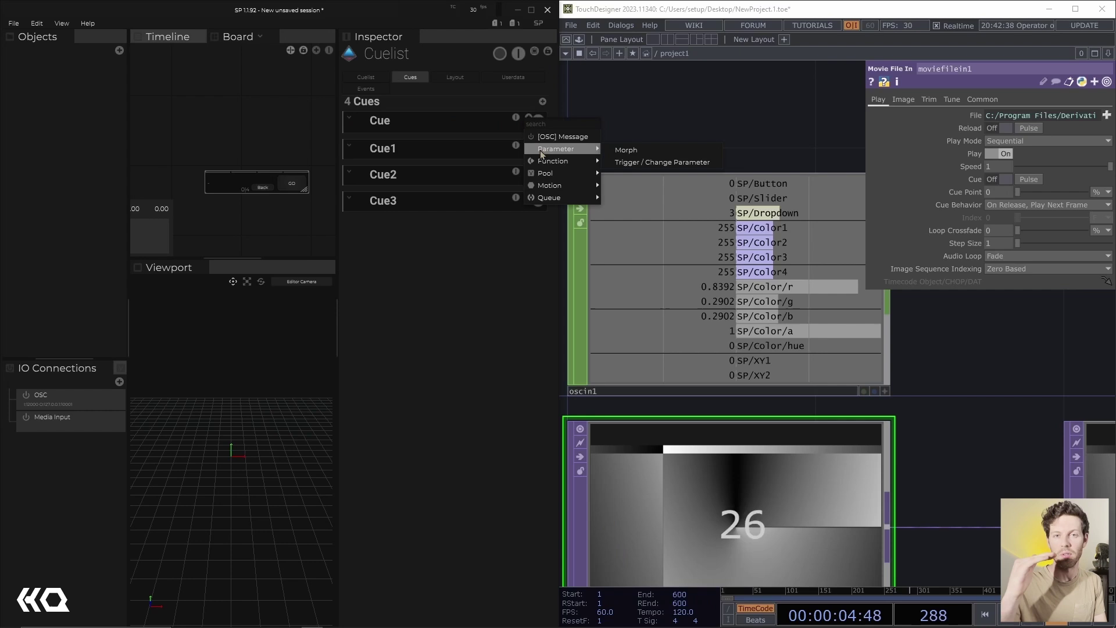
{"action": "mouse_move", "coordinate": [546, 175]}
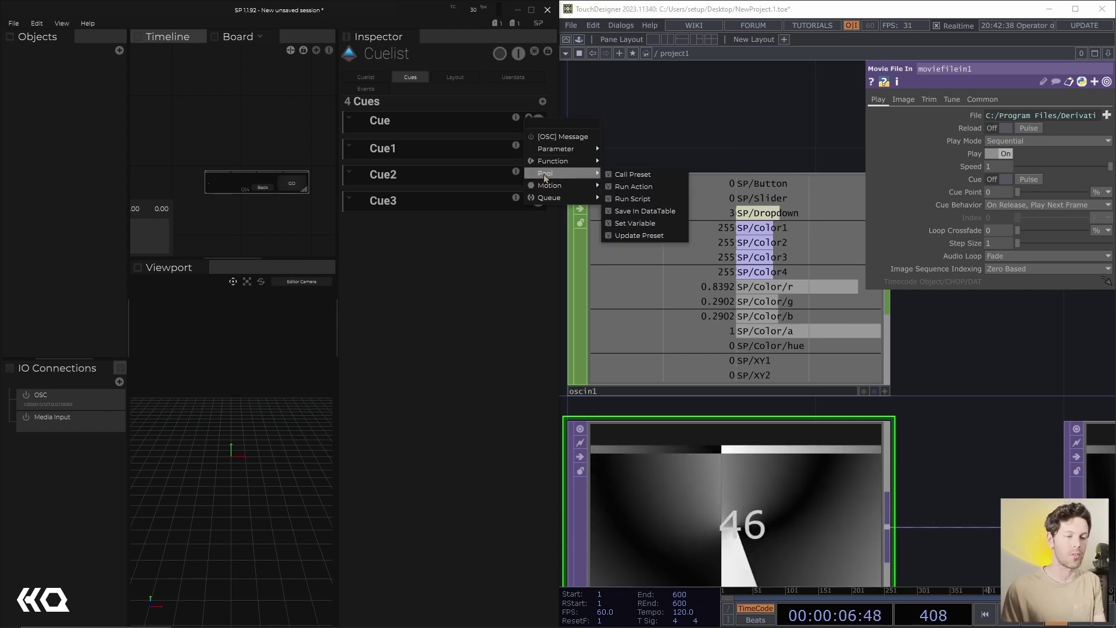
{"action": "left_click", "coordinate": [641, 223]}
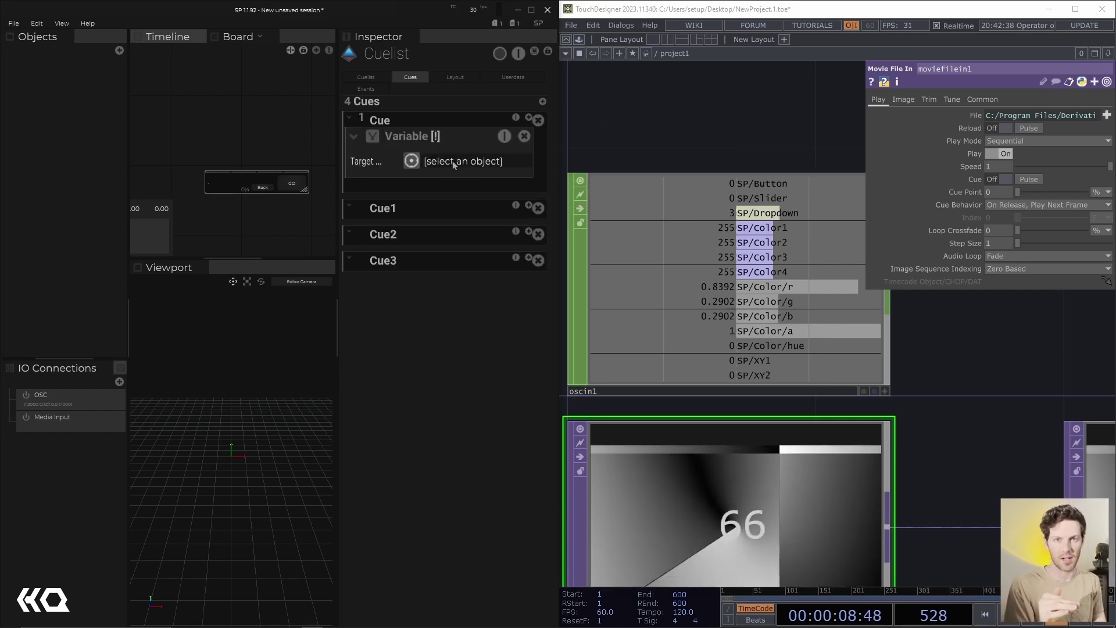
- Create a new variable in the Pool
{"action": "left_click", "coordinate": [24, 449]}
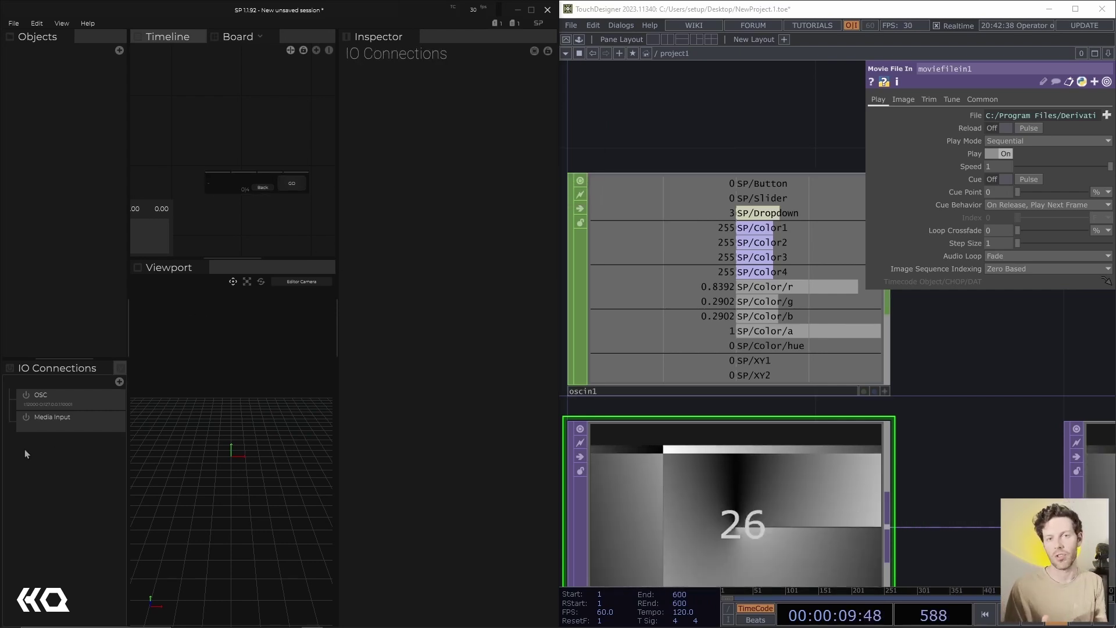
{"action": "left_click", "coordinate": [119, 368]}
{"action": "left_click", "coordinate": [138, 372]}
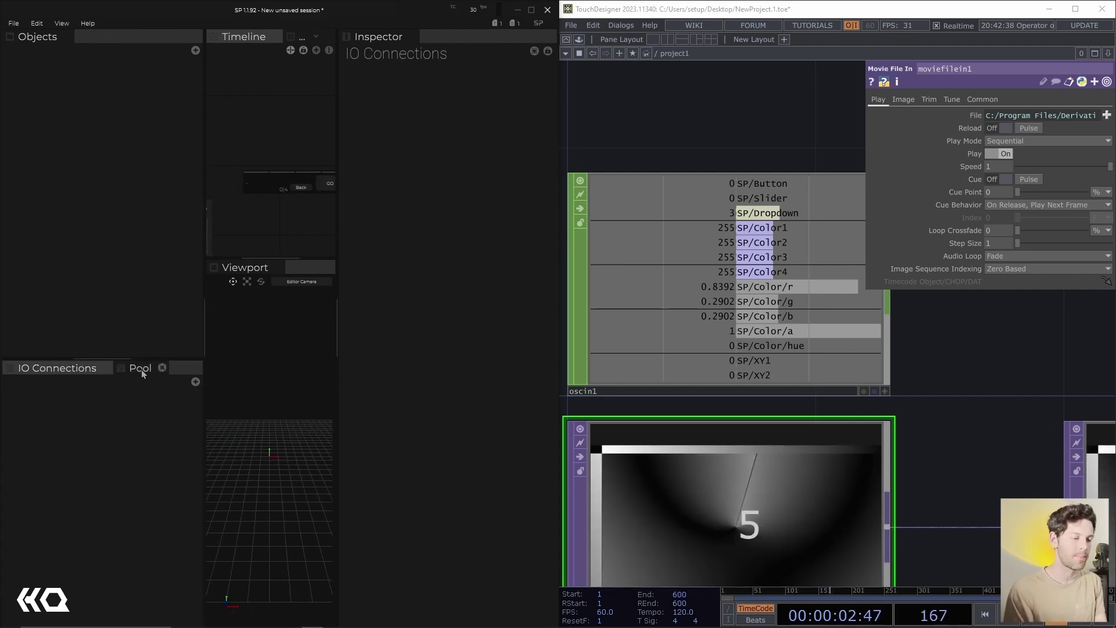
{"action": "right_click", "coordinate": [65, 419]}
{"action": "left_click", "coordinate": [88, 414]}
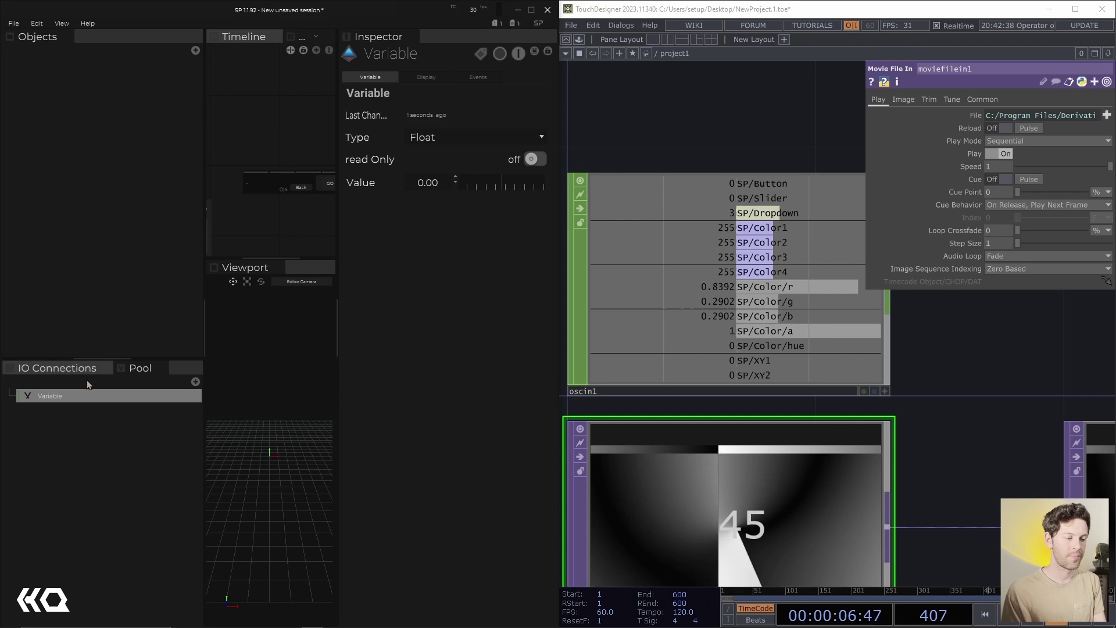
- Assign the Pool's variable as the target of the Variable action in the Cuelist's first cue
{"action": "left_click", "coordinate": [106, 316]}
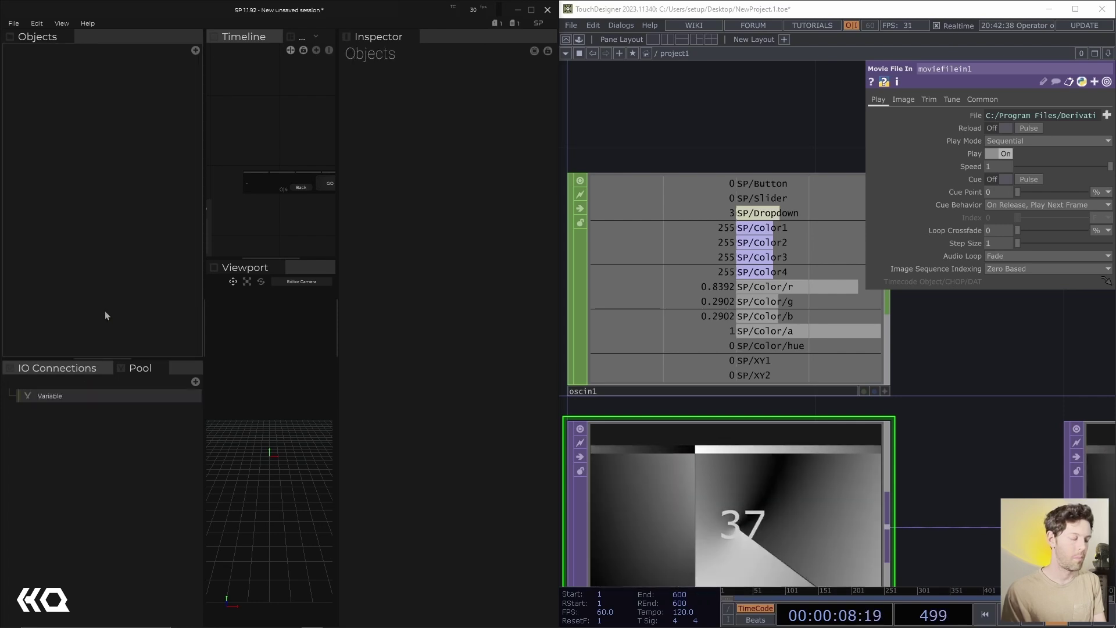
{"action": "left_click", "coordinate": [267, 185]}
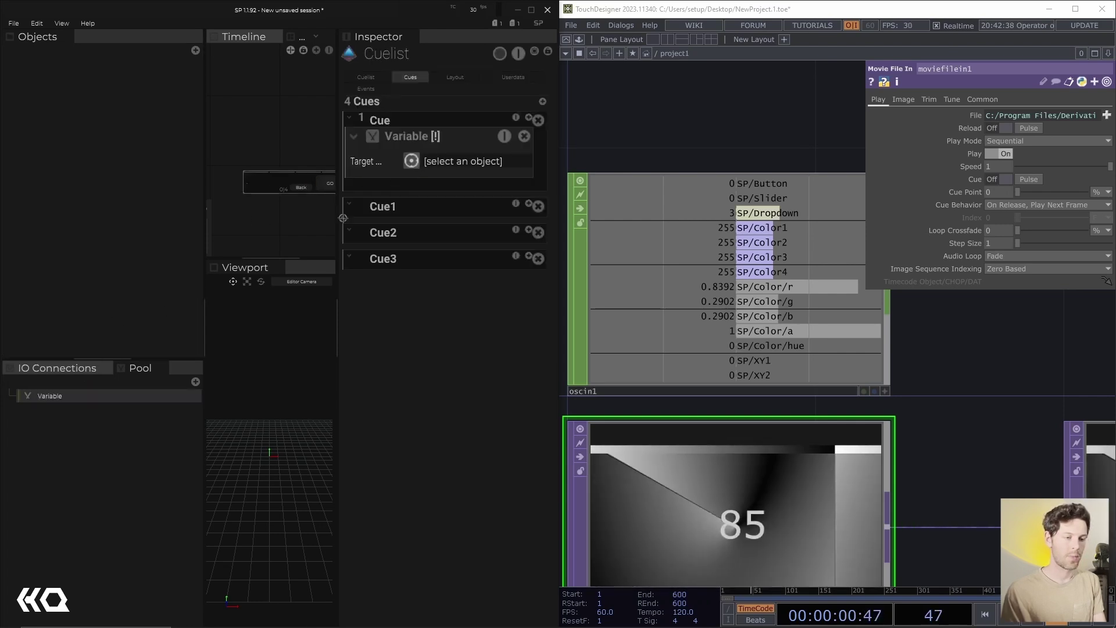
{"action": "left_click", "coordinate": [57, 368]}
{"action": "left_click", "coordinate": [58, 404]}
{"action": "left_click", "coordinate": [61, 424]}
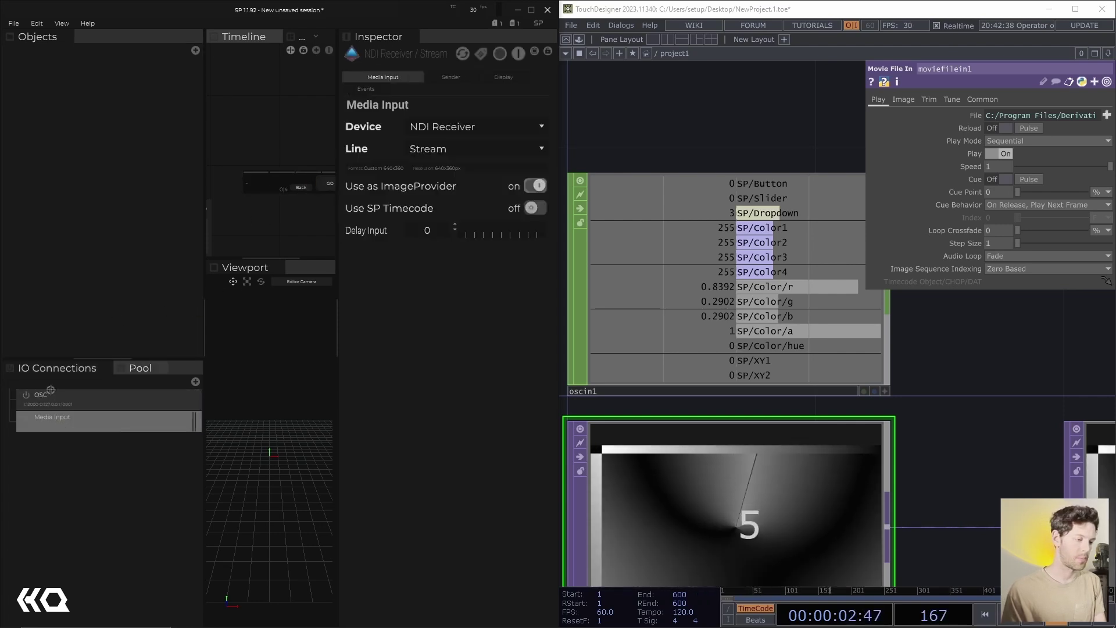
{"action": "left_click", "coordinate": [143, 369]}
{"action": "left_click", "coordinate": [136, 402]}
{"action": "left_click", "coordinate": [137, 399]}
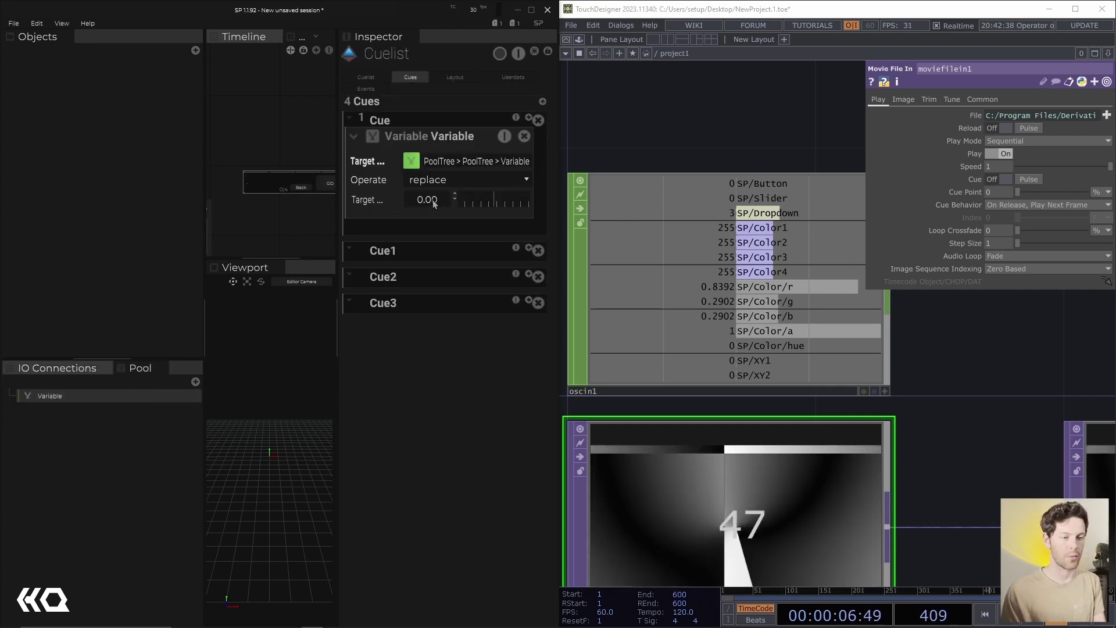
- Add a Set Variable action from the Pool category to Cue1
{"action": "left_click", "coordinate": [528, 249]}
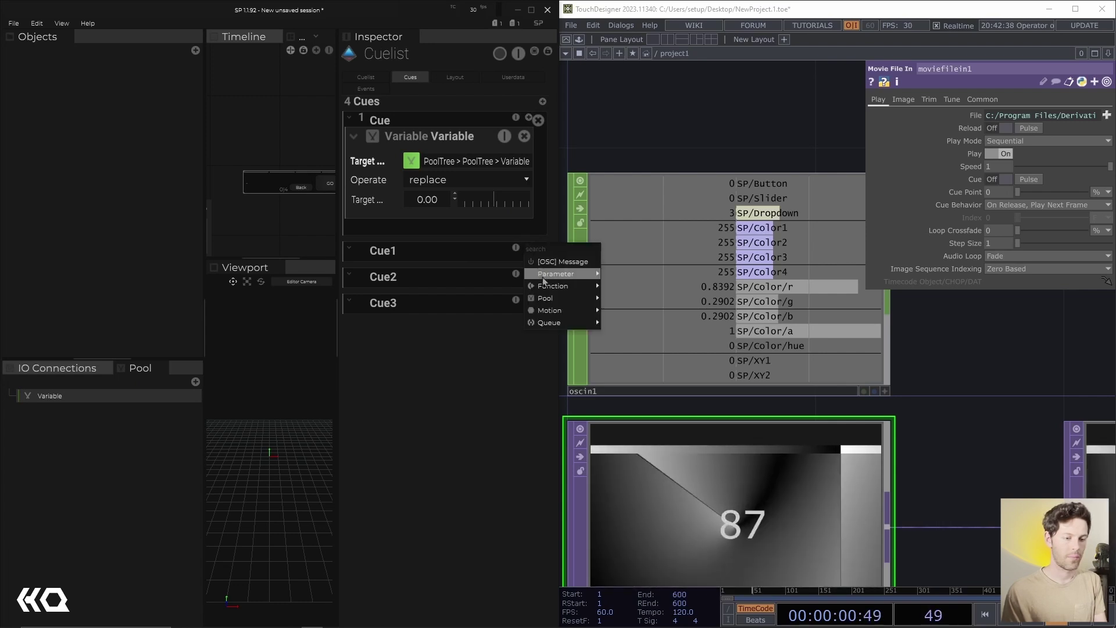
{"action": "mouse_move", "coordinate": [546, 288]}
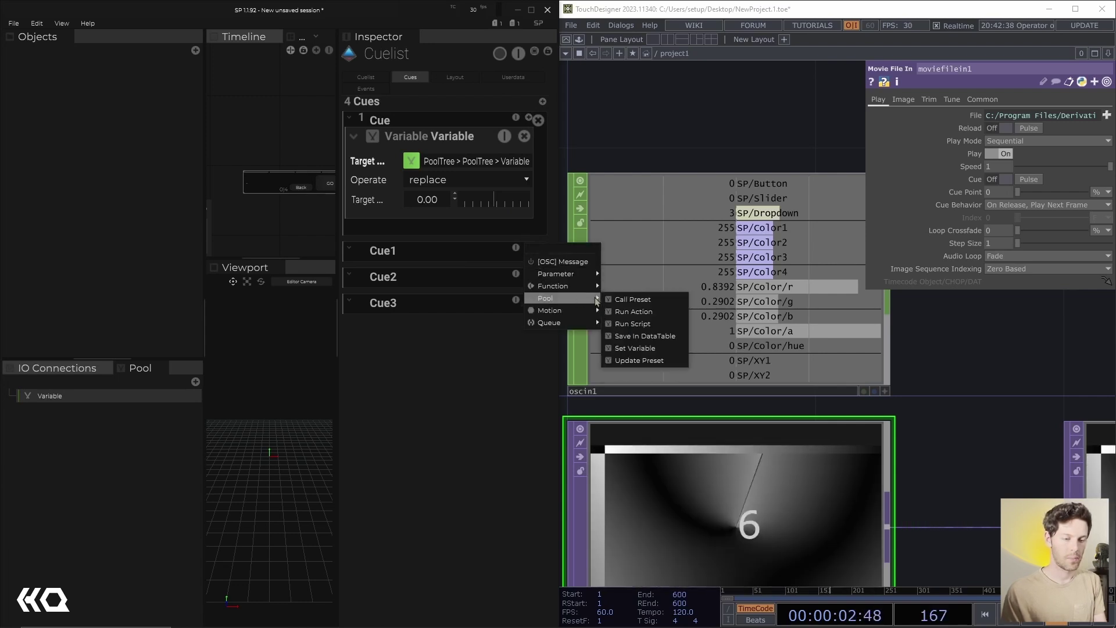
{"action": "left_click", "coordinate": [626, 348]}
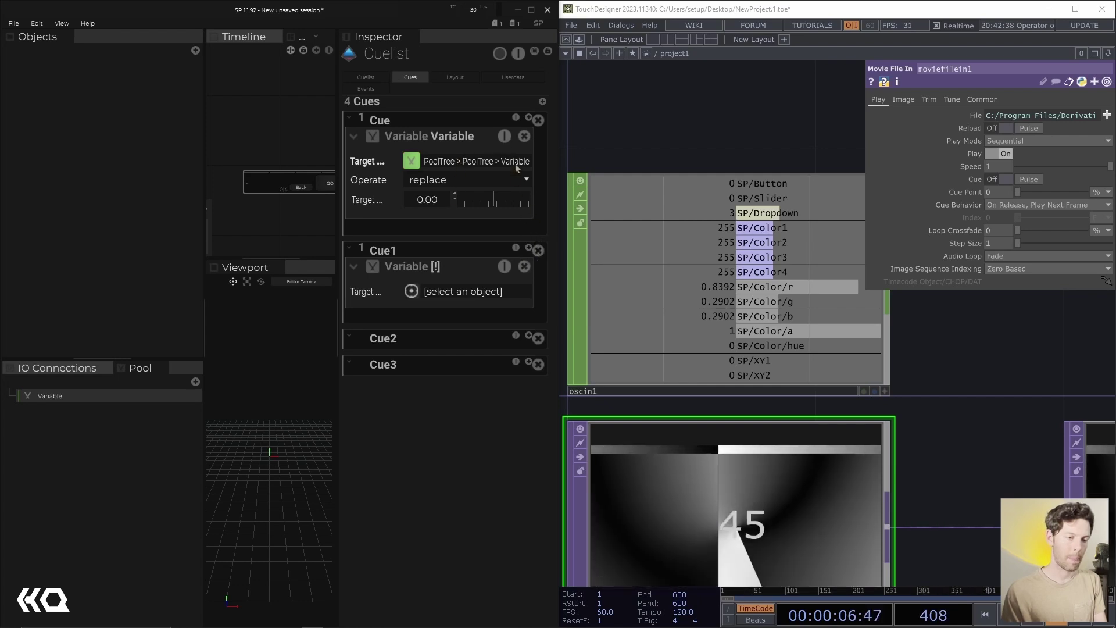
- Copy the first cue's Variable action into Cue1, Cue2 and Cue3, replacing the untargeted action in Cue1
{"action": "right_click", "coordinate": [505, 138]}
{"action": "left_click", "coordinate": [518, 176]}
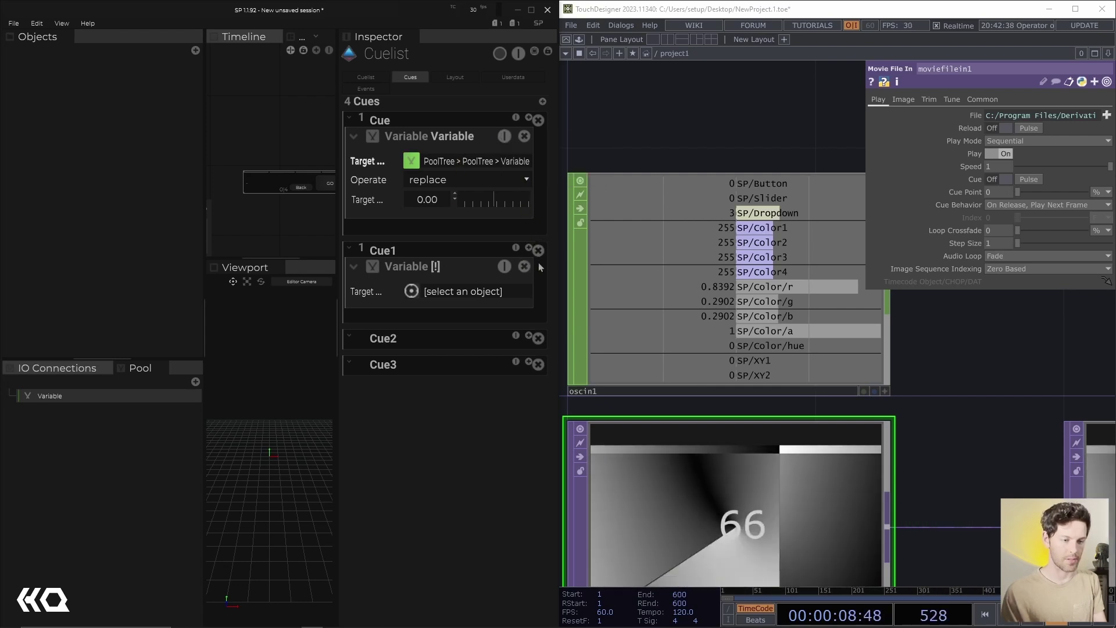
{"action": "left_click", "coordinate": [525, 267]}
{"action": "left_click", "coordinate": [515, 248]}
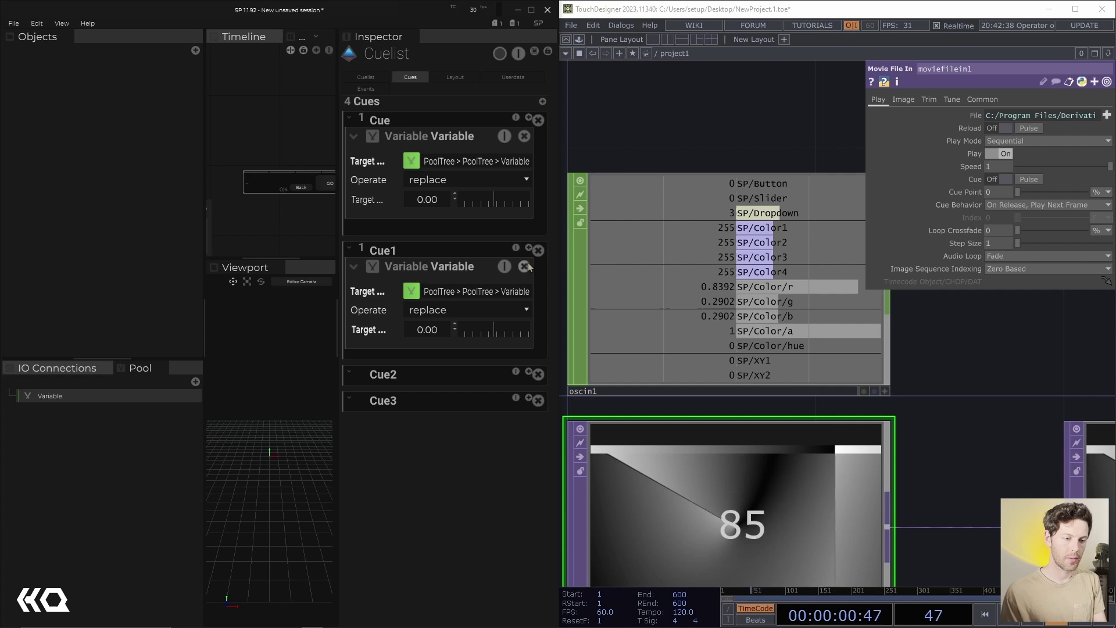
{"action": "left_click", "coordinate": [529, 371]}
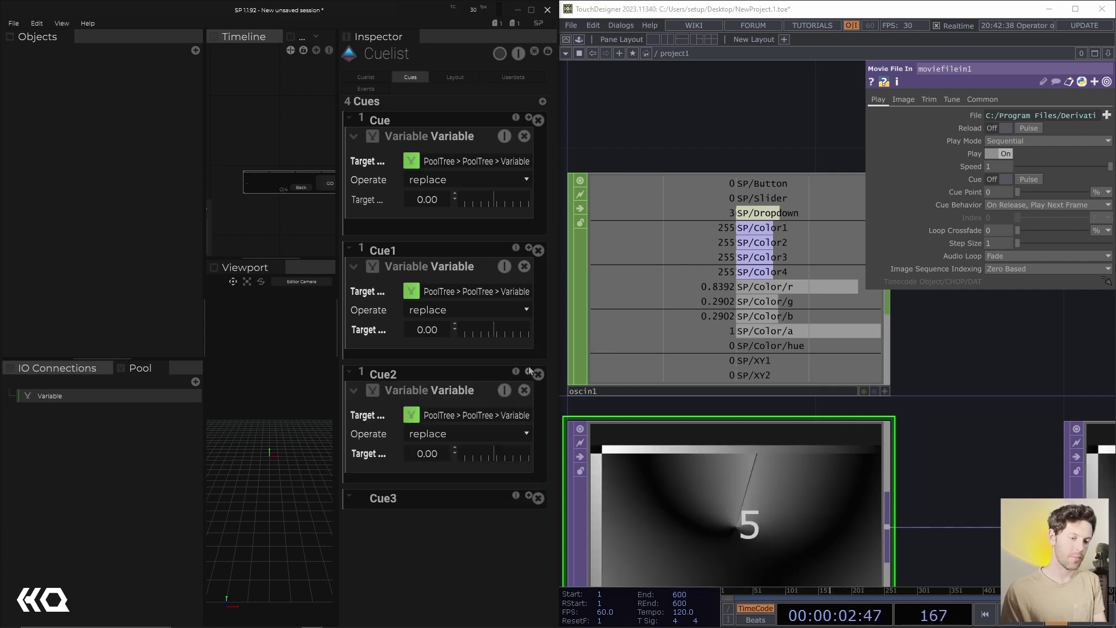
{"action": "left_click", "coordinate": [516, 497]}
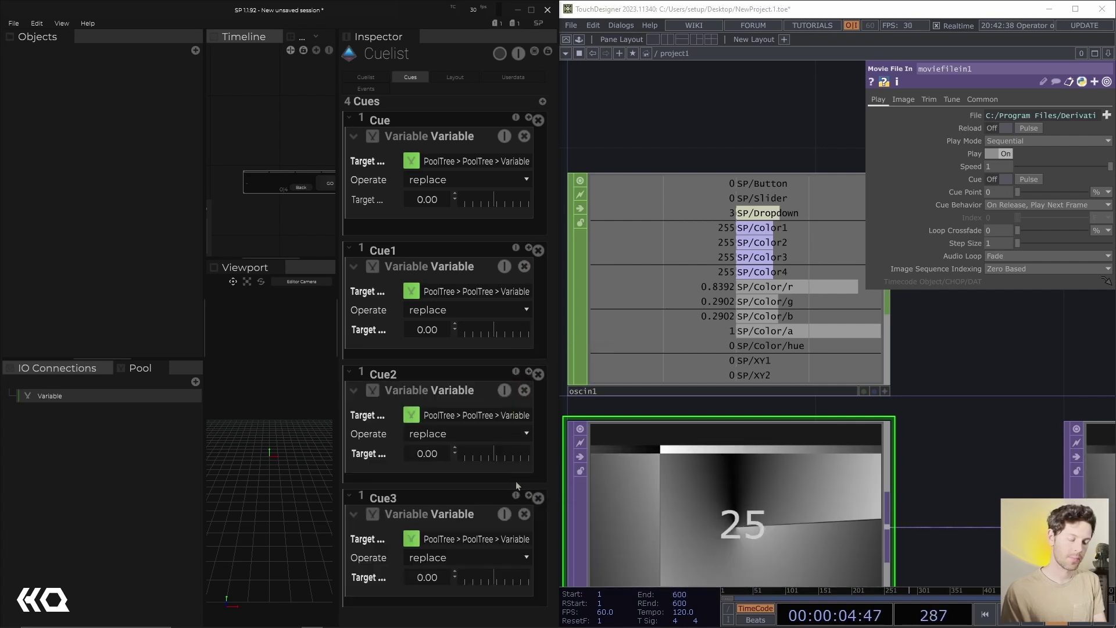
- Set the Variable action's target value to 1 in Cue1, 2 in Cue2 and 3 in Cue3
{"action": "left_click", "coordinate": [432, 328]}
{"action": "type", "text": "1"}
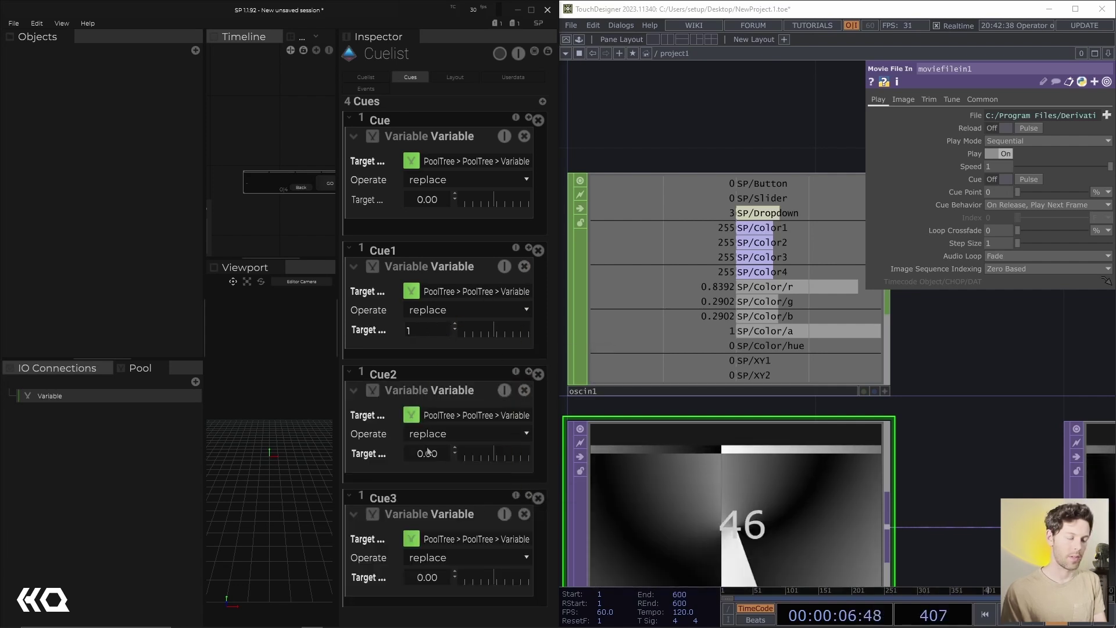
{"action": "left_click", "coordinate": [429, 454]}
{"action": "type", "text": "2"}
{"action": "left_click", "coordinate": [424, 575]}
{"action": "type", "text": "3"}
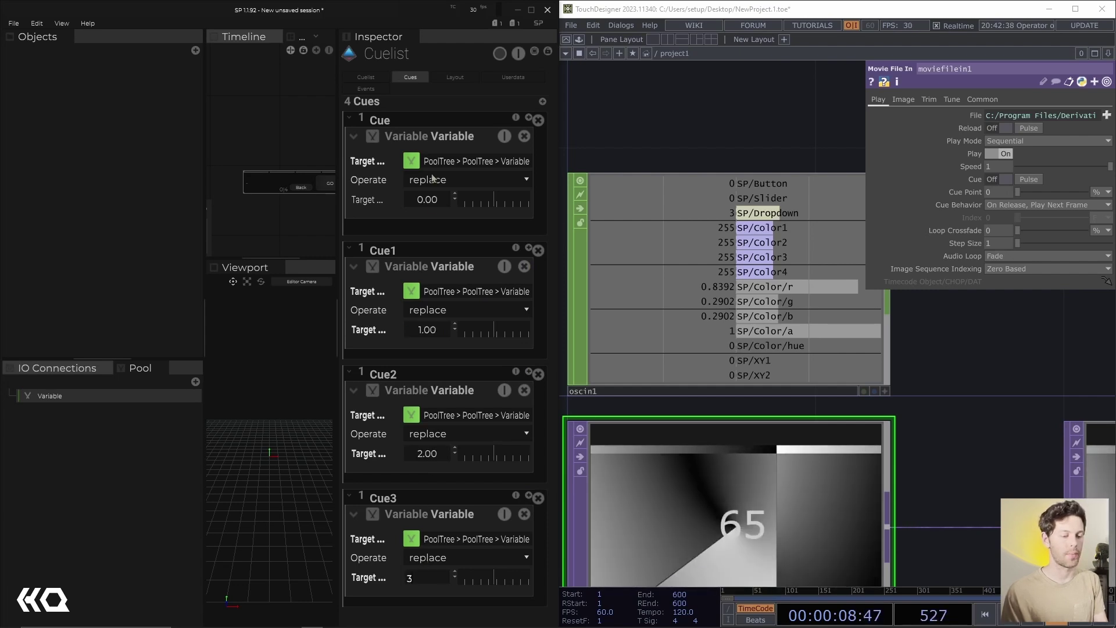
- Run the Cuelist forward and back on the board, and review the variable settings of its four cues
{"action": "left_click", "coordinate": [148, 135]}
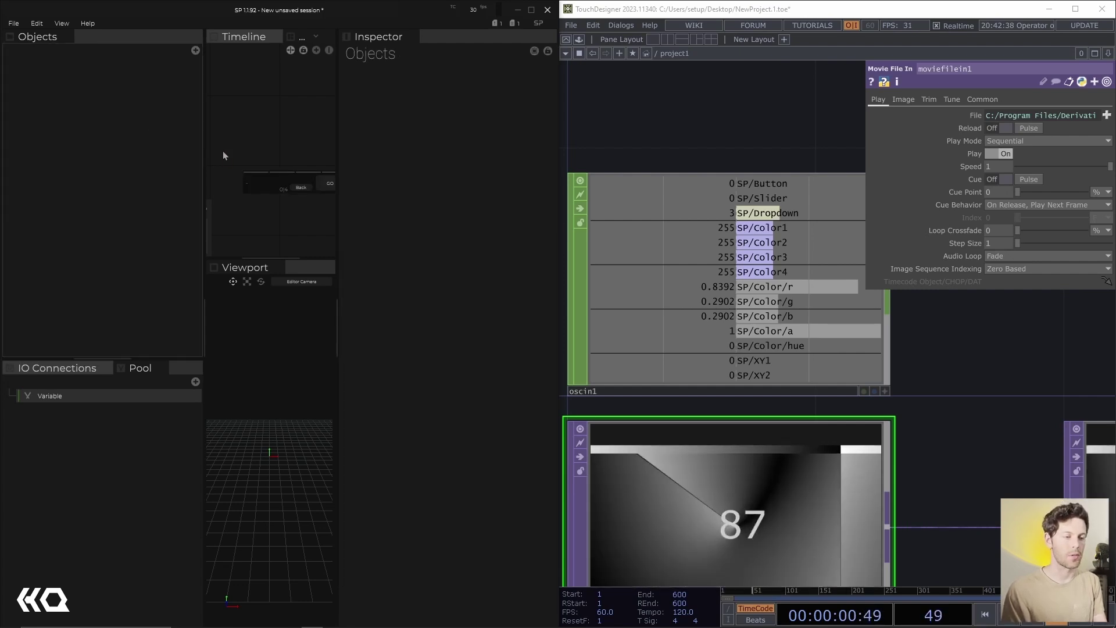
{"action": "scroll", "coordinate": [321, 157], "scroll_direction": "right", "scroll_amount": 1}
{"action": "left_click", "coordinate": [302, 183]}
{"action": "left_click", "coordinate": [302, 184]}
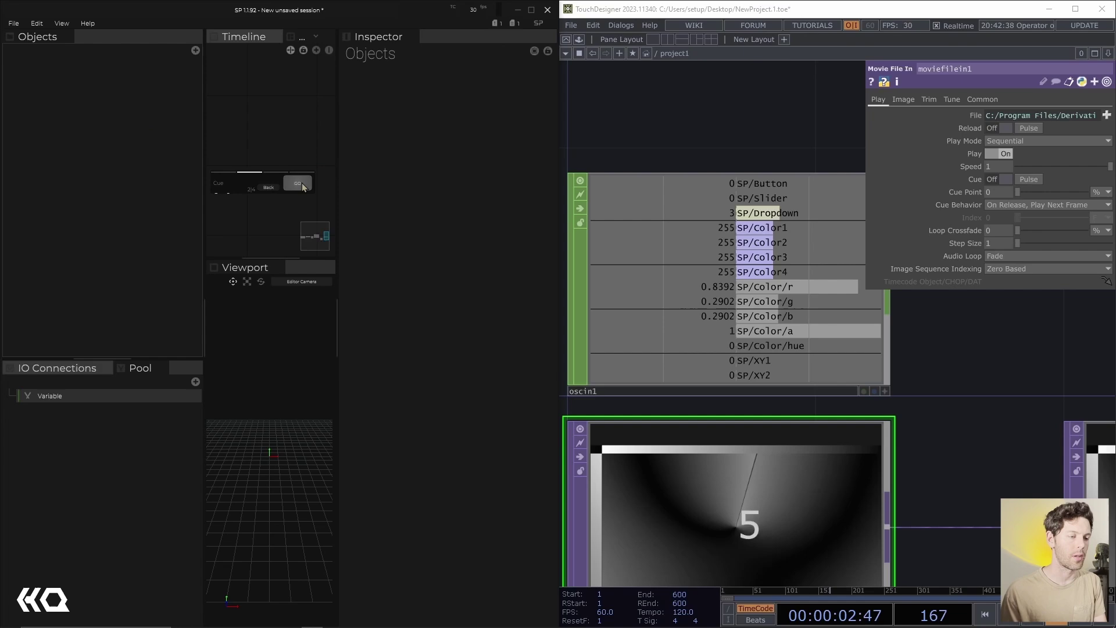
{"action": "left_click", "coordinate": [302, 184]}
{"action": "left_click", "coordinate": [302, 184]}
{"action": "left_click", "coordinate": [268, 188]}
{"action": "left_click", "coordinate": [268, 187]}
{"action": "left_click", "coordinate": [268, 187]}
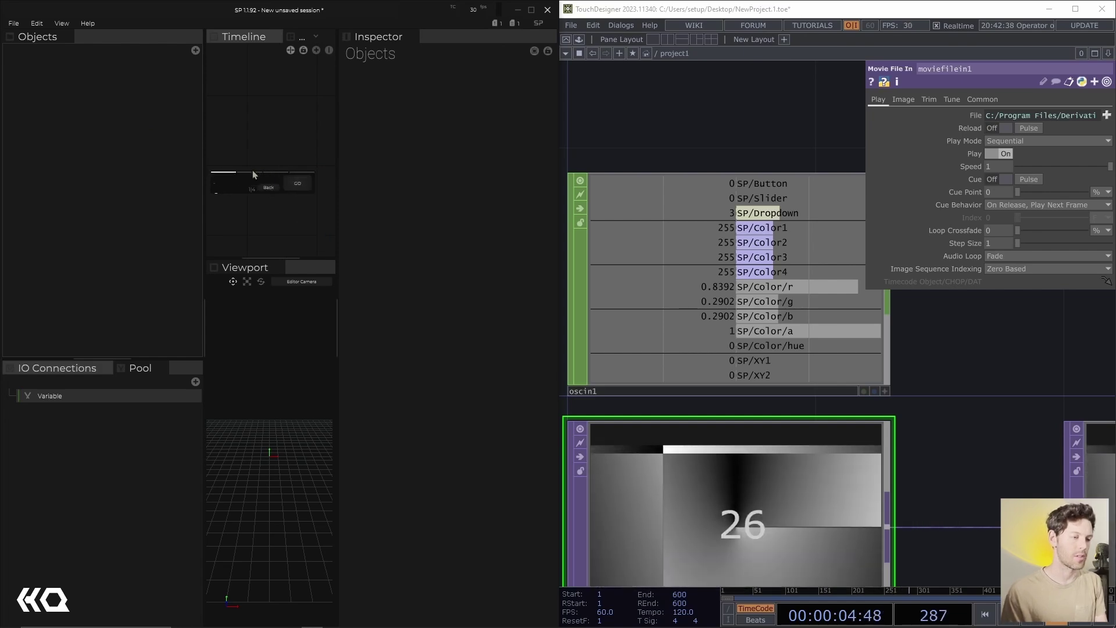
{"action": "left_click", "coordinate": [242, 179]}
{"action": "scroll", "coordinate": [448, 282], "scroll_direction": "down", "scroll_amount": 1}
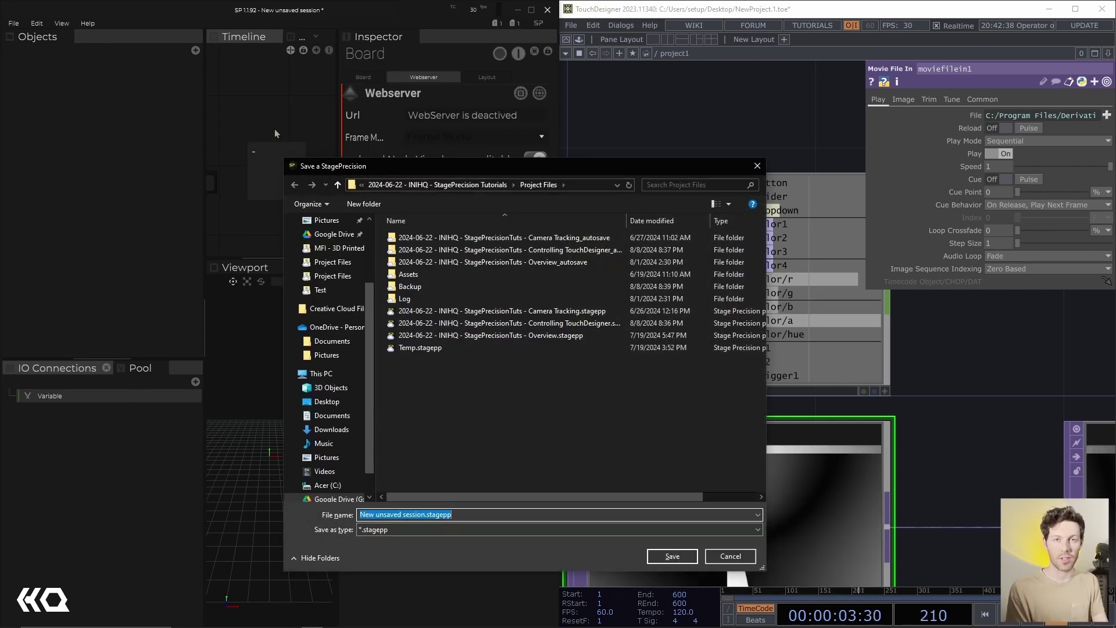
- Delete the blank element from the empty area of the board
{"action": "key", "text": "Escape"}
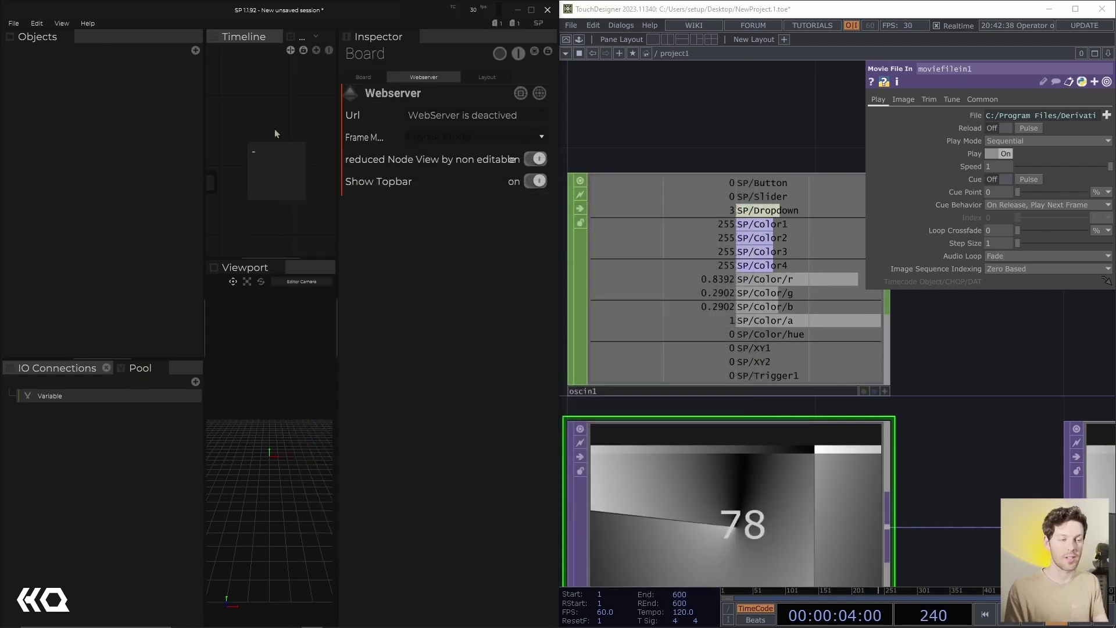
{"action": "key", "text": "Delete"}
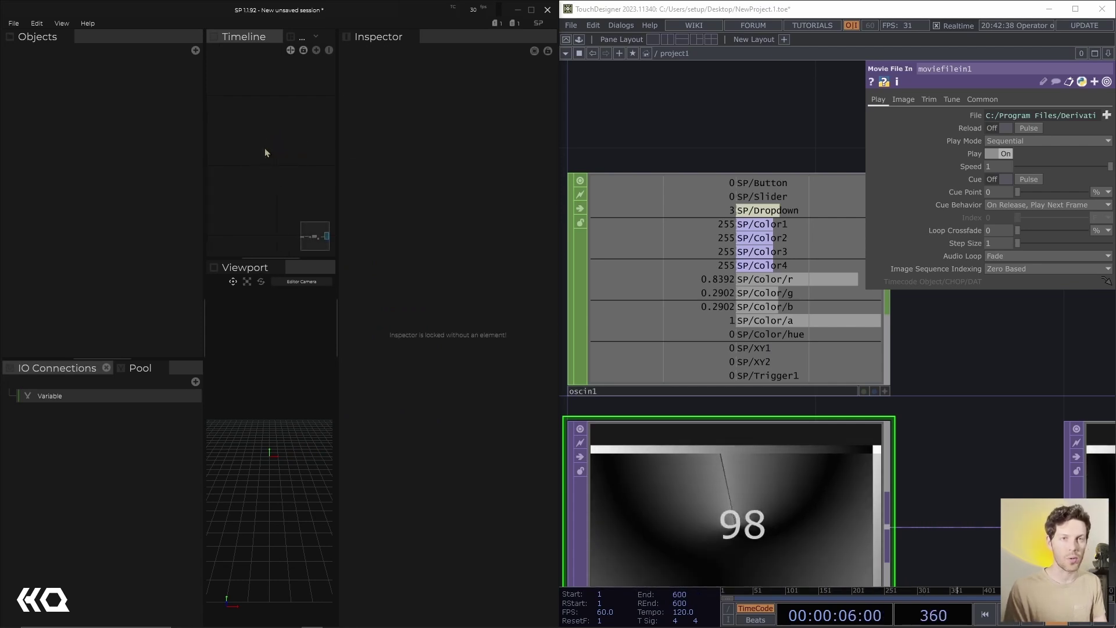
{"action": "right_click", "coordinate": [266, 149]}
{"action": "left_click", "coordinate": [243, 215]}
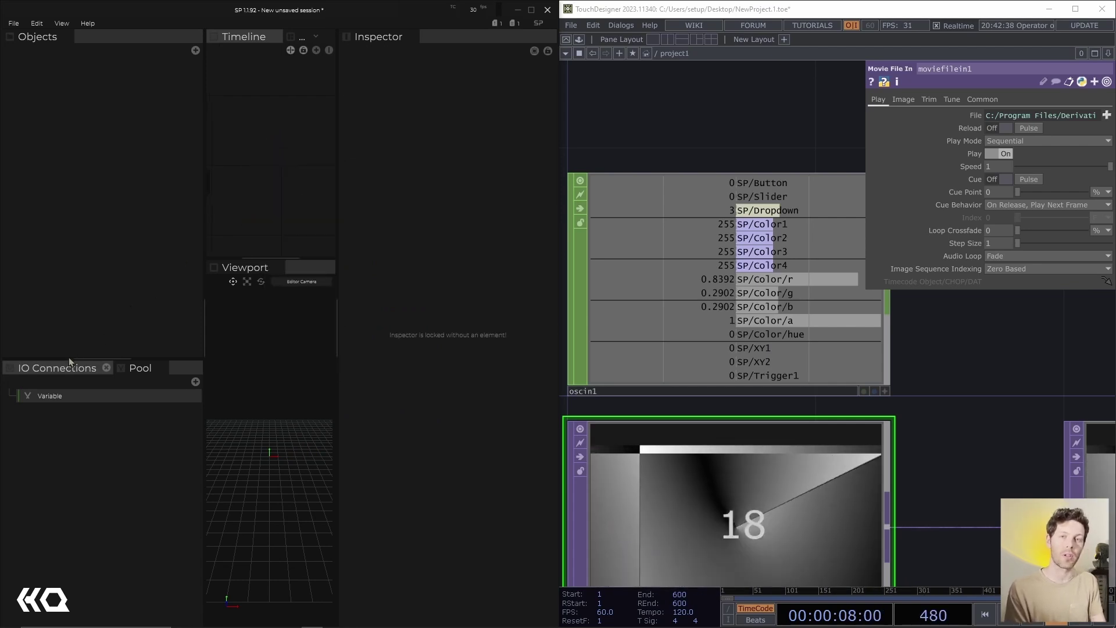
- Show the IO Connections list again, and resize the side panels to give the board more width
{"action": "left_click", "coordinate": [66, 363]}
{"action": "left_click", "coordinate": [269, 194]}
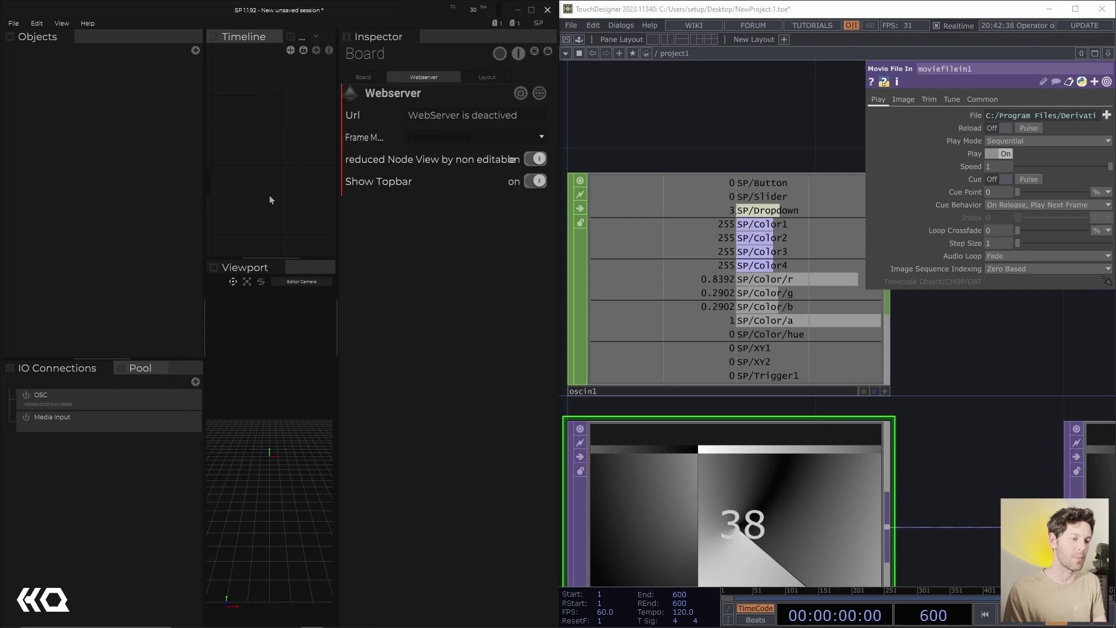
{"action": "left_click_drag", "start_coordinate": [202, 127], "coordinate": [146, 127]}
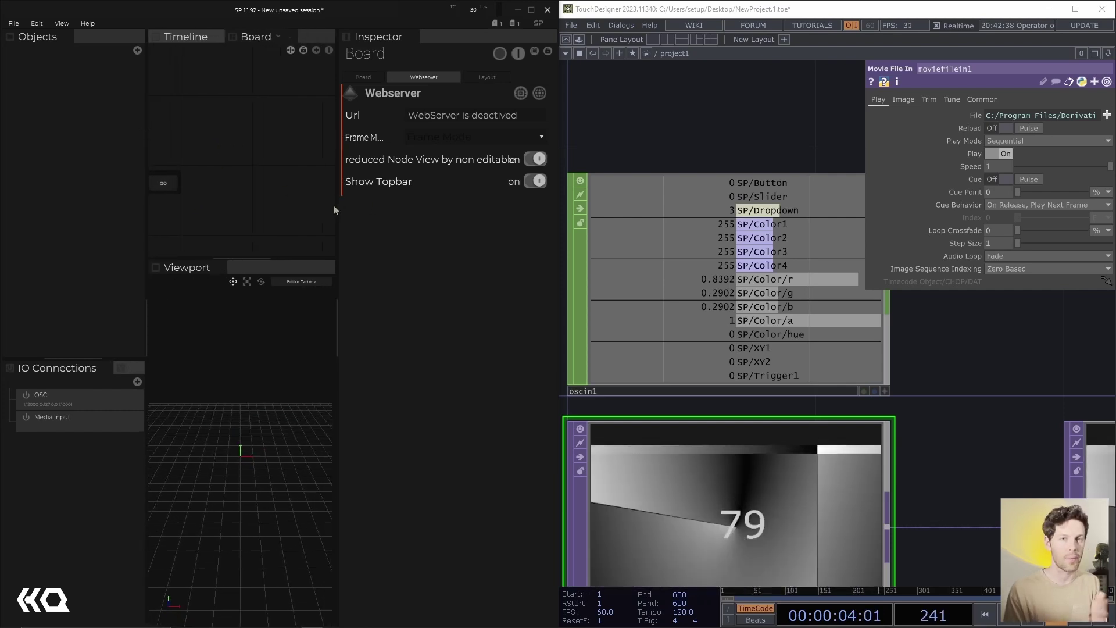
{"action": "left_click_drag", "start_coordinate": [338, 206], "coordinate": [370, 210]}
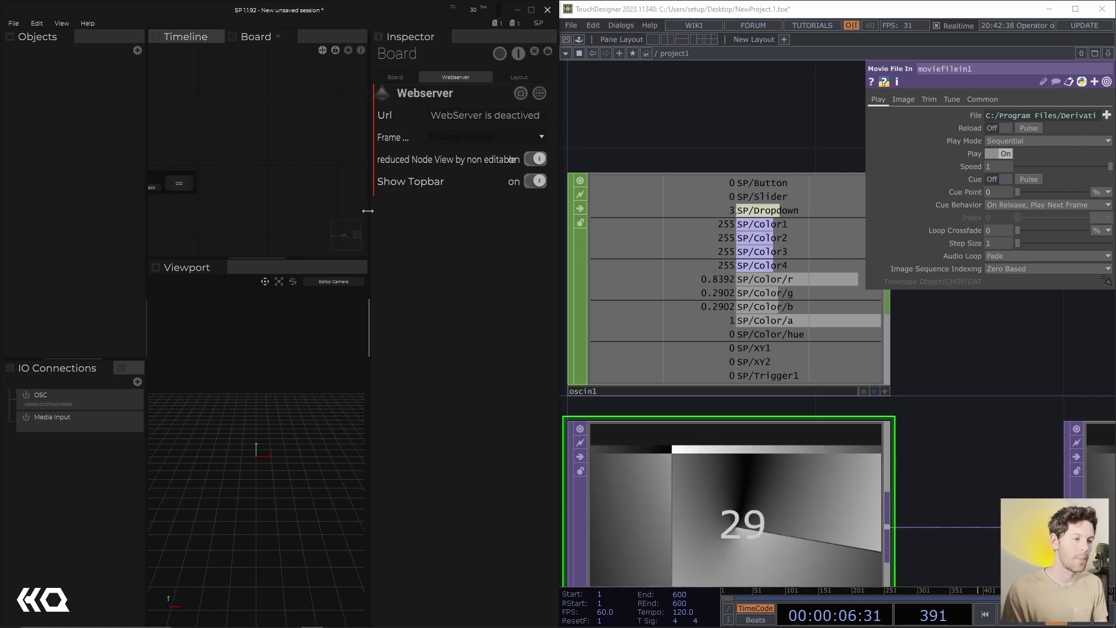
- Add a Trigger Layer to the timeline, place a trigger block at about 1:06 on it, and open the block's On Timeline Trigger settings
{"action": "left_click", "coordinate": [187, 36]}
{"action": "right_click", "coordinate": [209, 113]}
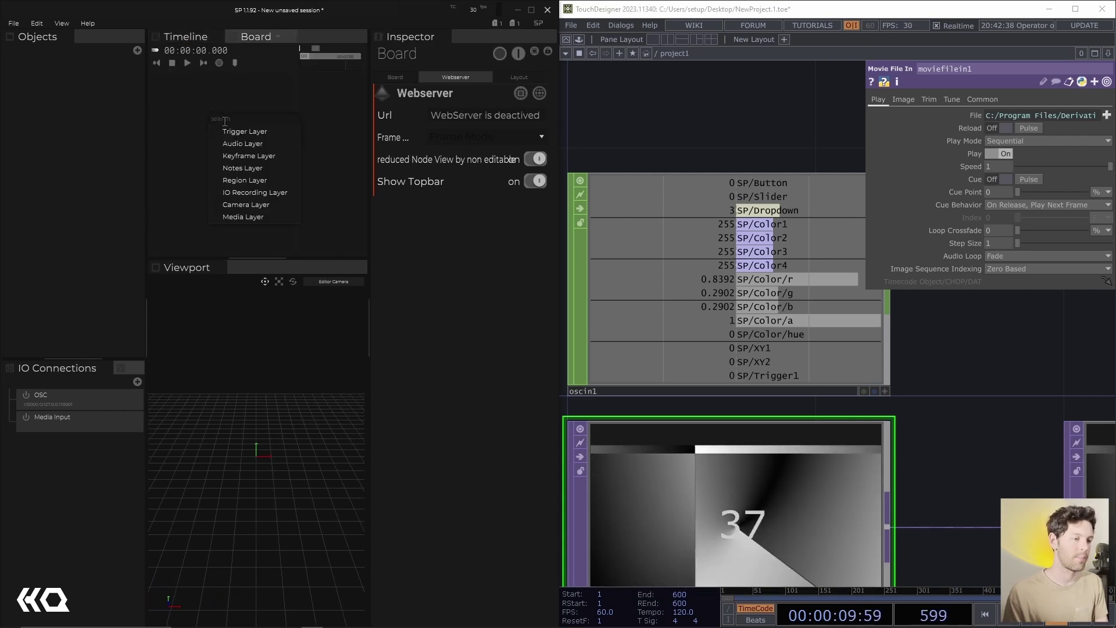
{"action": "left_click", "coordinate": [230, 118]}
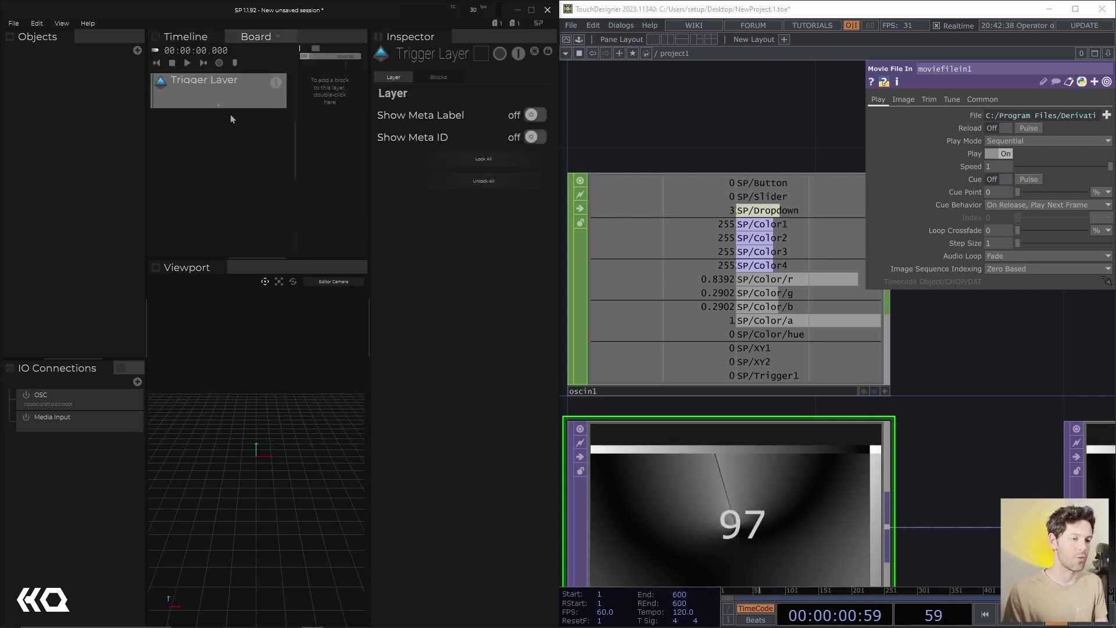
{"action": "double_click", "coordinate": [308, 93]}
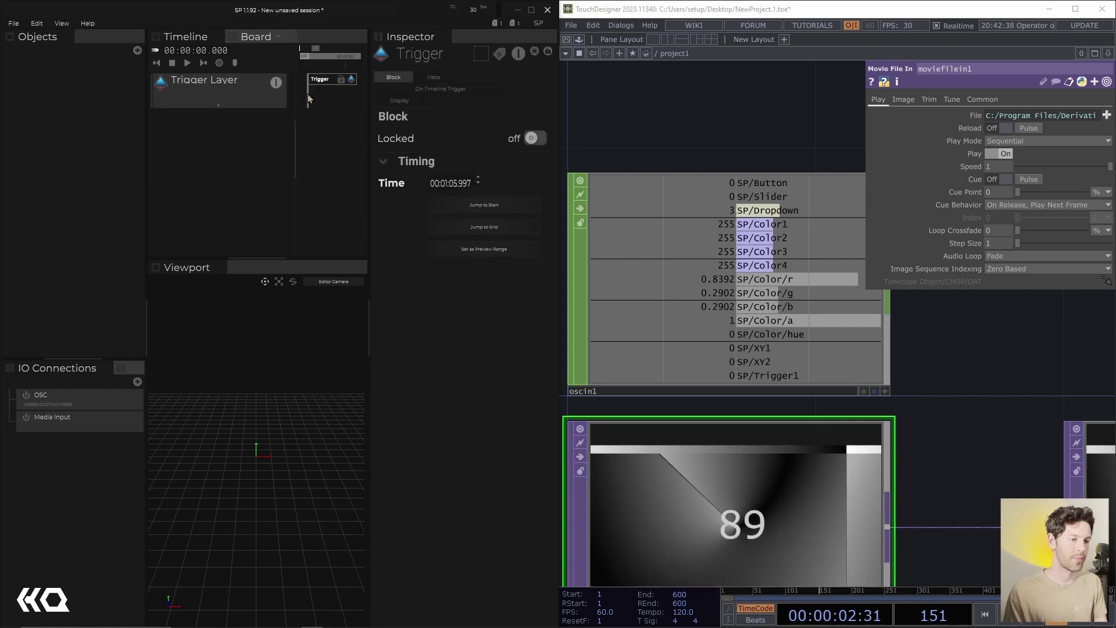
{"action": "left_click", "coordinate": [438, 86]}
- In TouchDesigner, reset the channels of the OSC In operator
{"action": "left_click", "coordinate": [843, 244]}
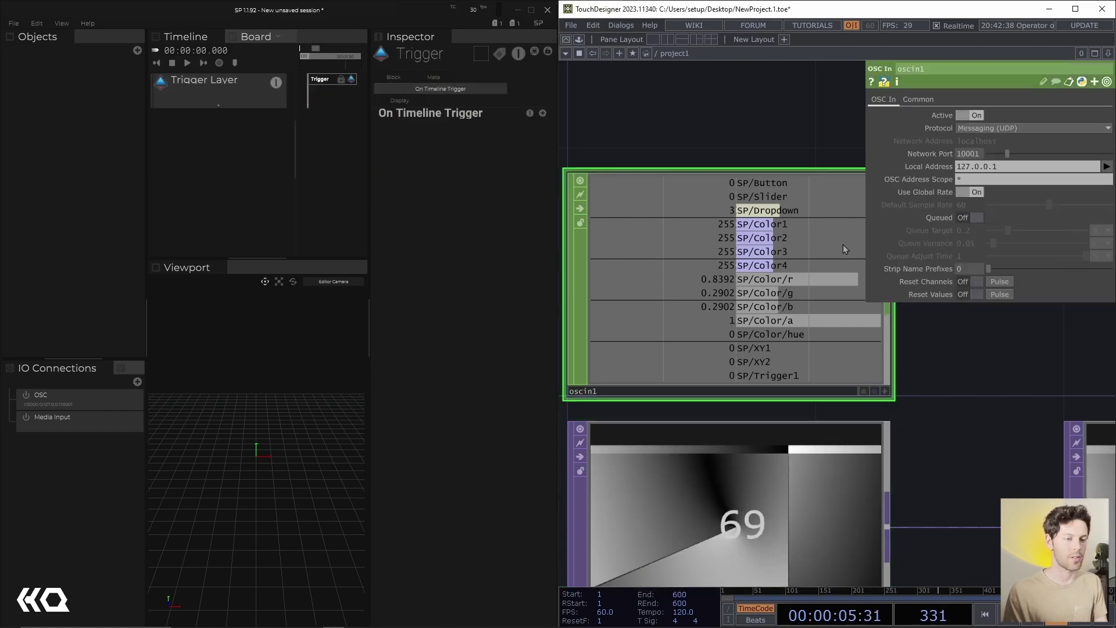
{"action": "left_click", "coordinate": [991, 281]}
- In SP, add an OSC Message action to the block's On Timeline Trigger with the path SP/Trigger1
{"action": "left_click", "coordinate": [543, 114]}
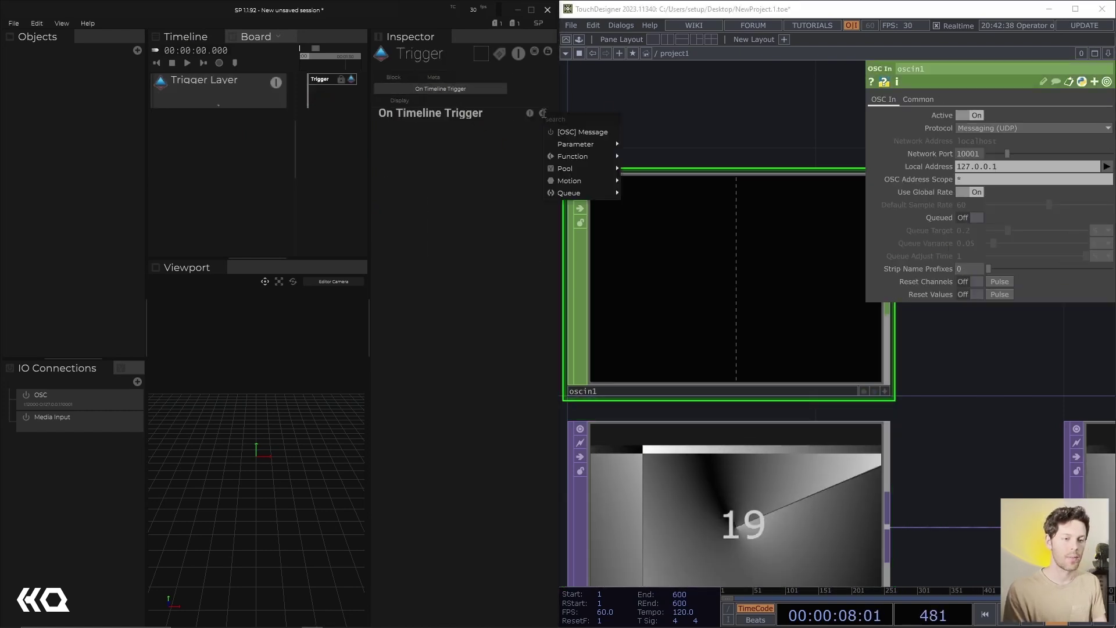
{"action": "left_click", "coordinate": [557, 128]}
{"action": "left_click", "coordinate": [478, 157]}
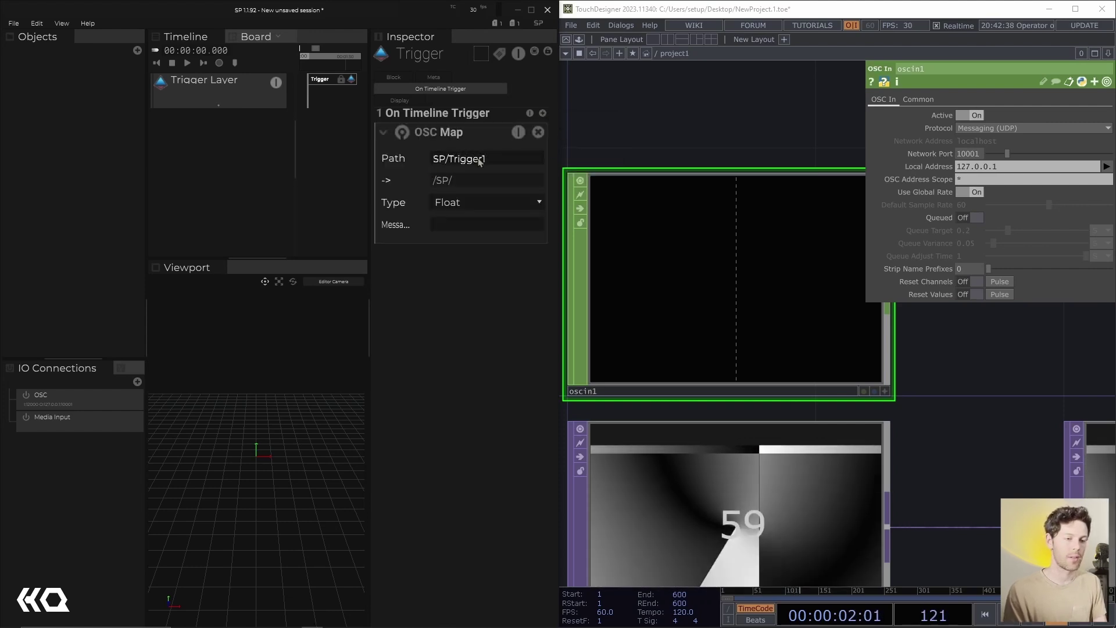
{"action": "type", "text": "Trigger1"}
{"action": "key", "text": "Return"}
- Set the OSC action's type to Int and its message value to 1
{"action": "left_click", "coordinate": [473, 202]}
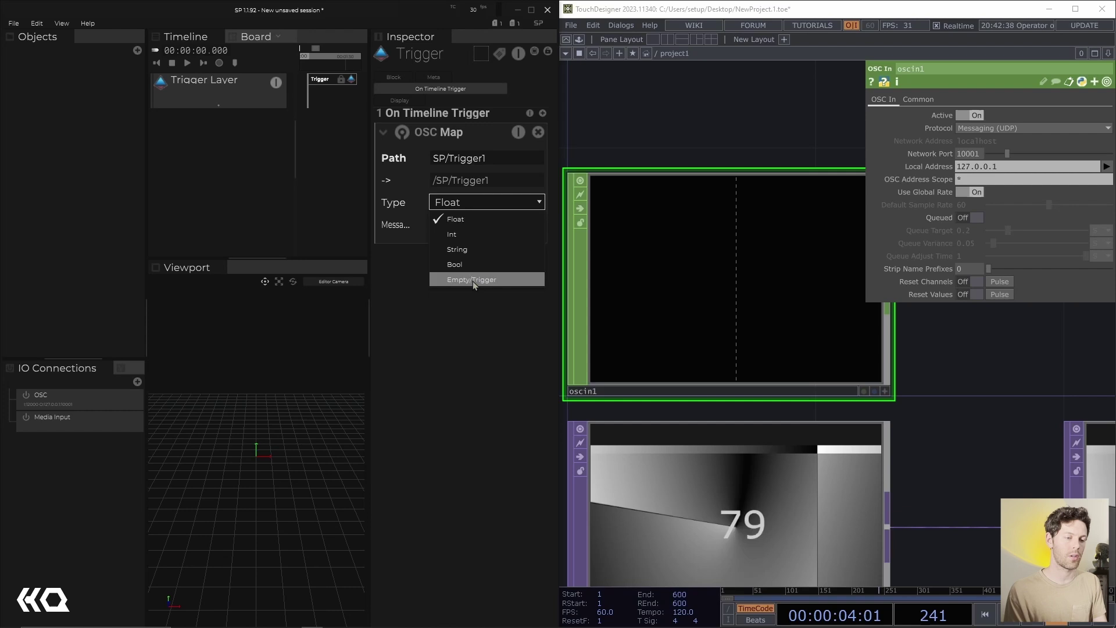
{"action": "left_click", "coordinate": [472, 234]}
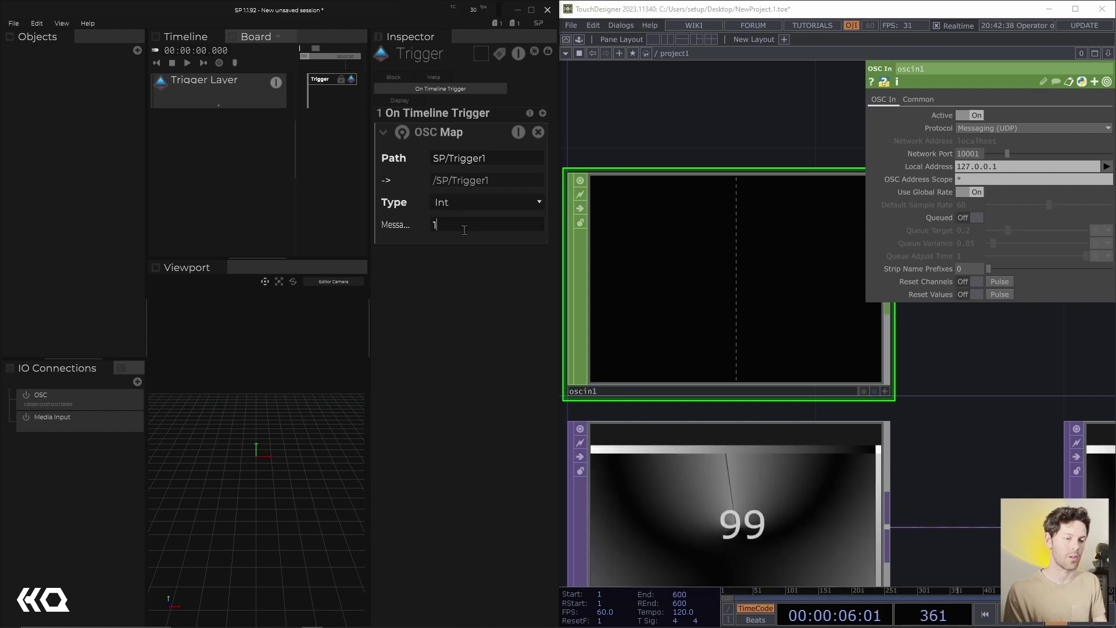
{"action": "left_click", "coordinate": [488, 161]}
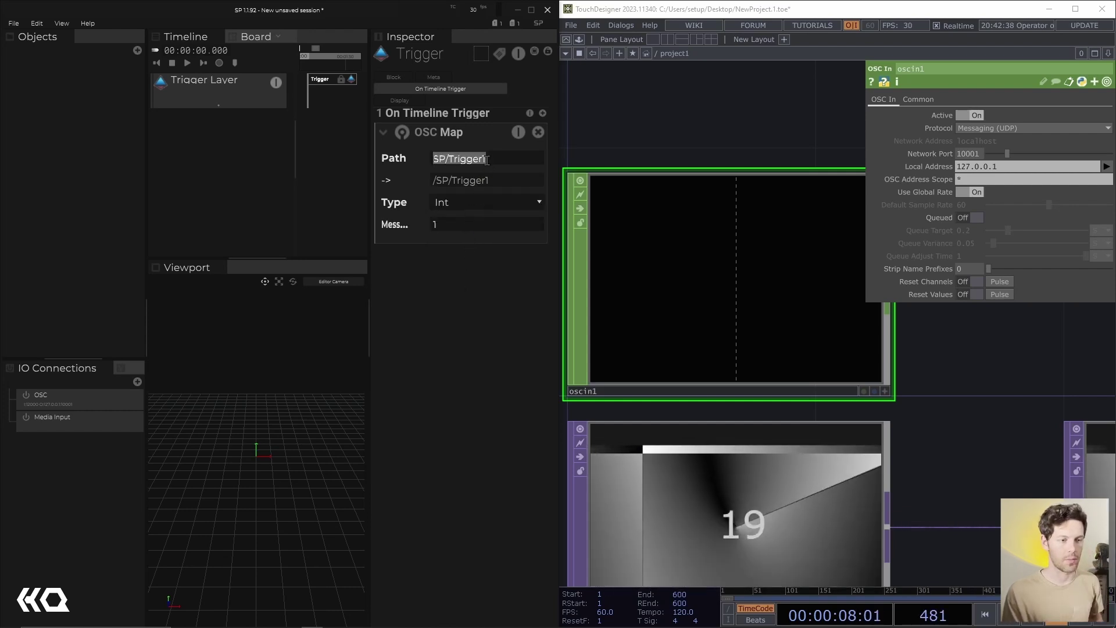
- Change the path of the trigger's OSC action to SP/Trigger
{"action": "key", "text": "BackSpace"}
{"action": "key", "text": "Return"}
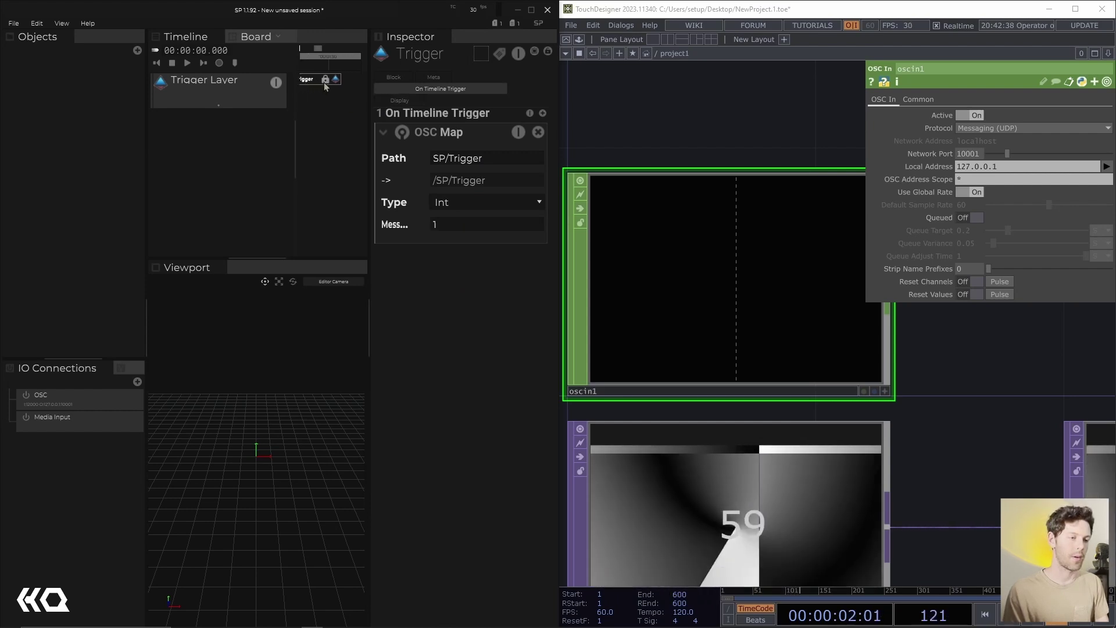
- Narrow the layer header, the IO Connections area and the Inspector to give the timeline tracks more room
{"action": "left_click_drag", "start_coordinate": [295, 109], "coordinate": [281, 109]}
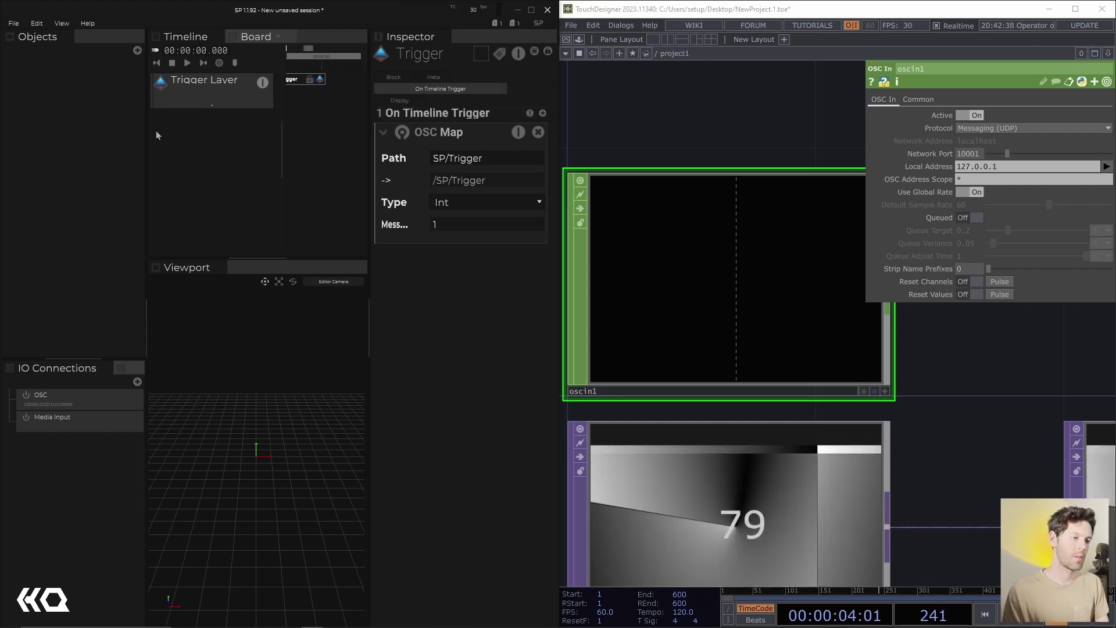
{"action": "left_click_drag", "start_coordinate": [147, 131], "coordinate": [85, 127]}
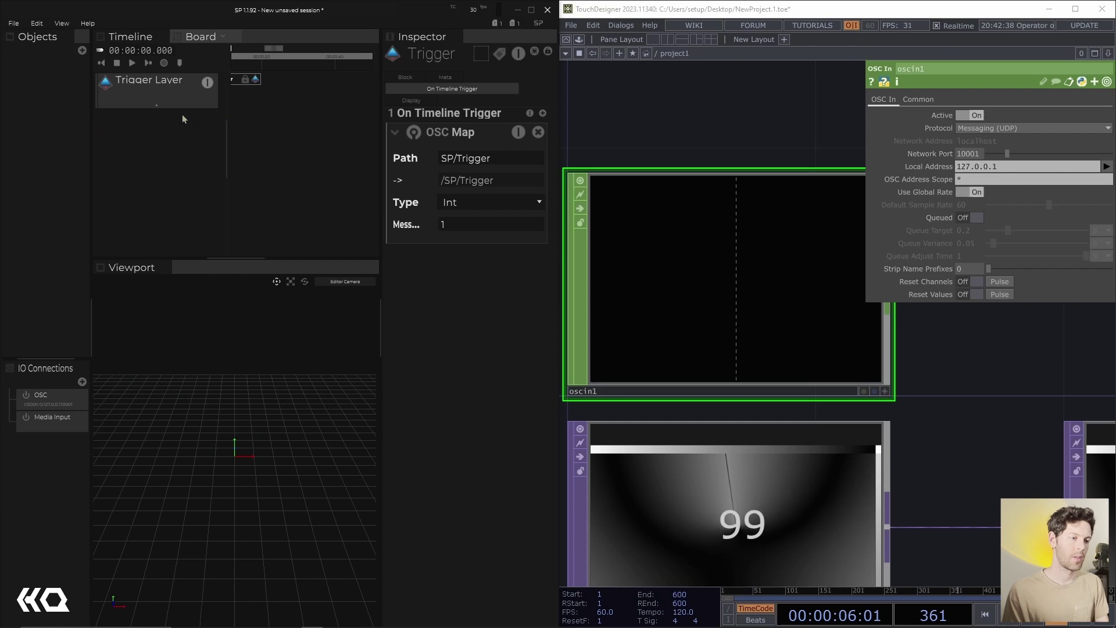
{"action": "left_click_drag", "start_coordinate": [227, 113], "coordinate": [172, 114]}
{"action": "left_click_drag", "start_coordinate": [380, 124], "coordinate": [406, 125]}
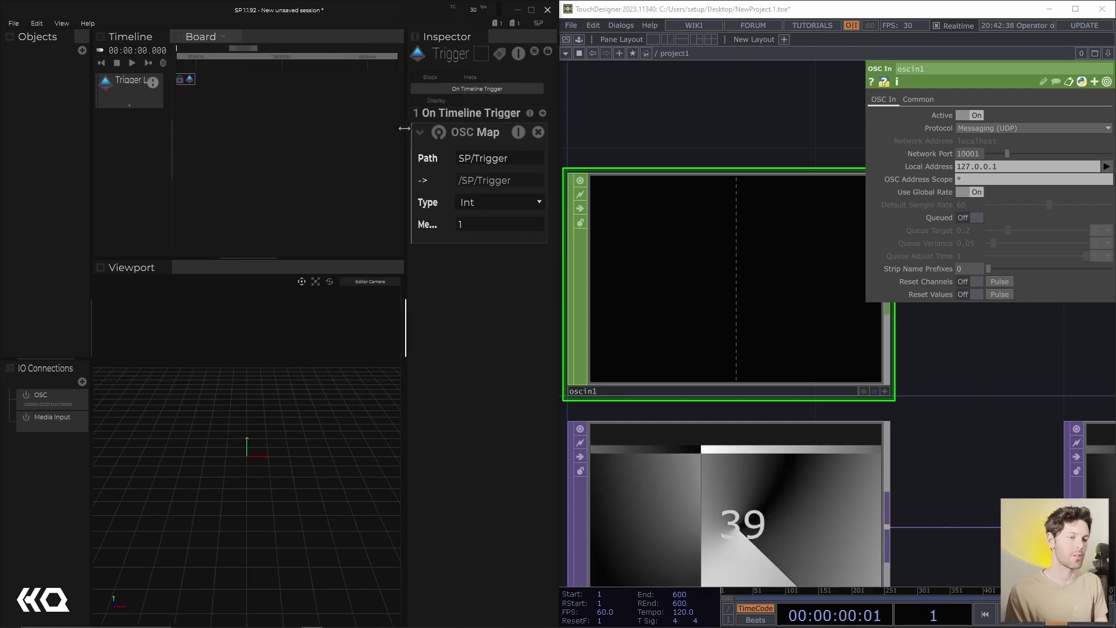
- Move the trigger block to the start of the timeline and duplicate it to 0:30
{"action": "scroll", "coordinate": [213, 78], "scroll_direction": "down", "scroll_amount": 5}
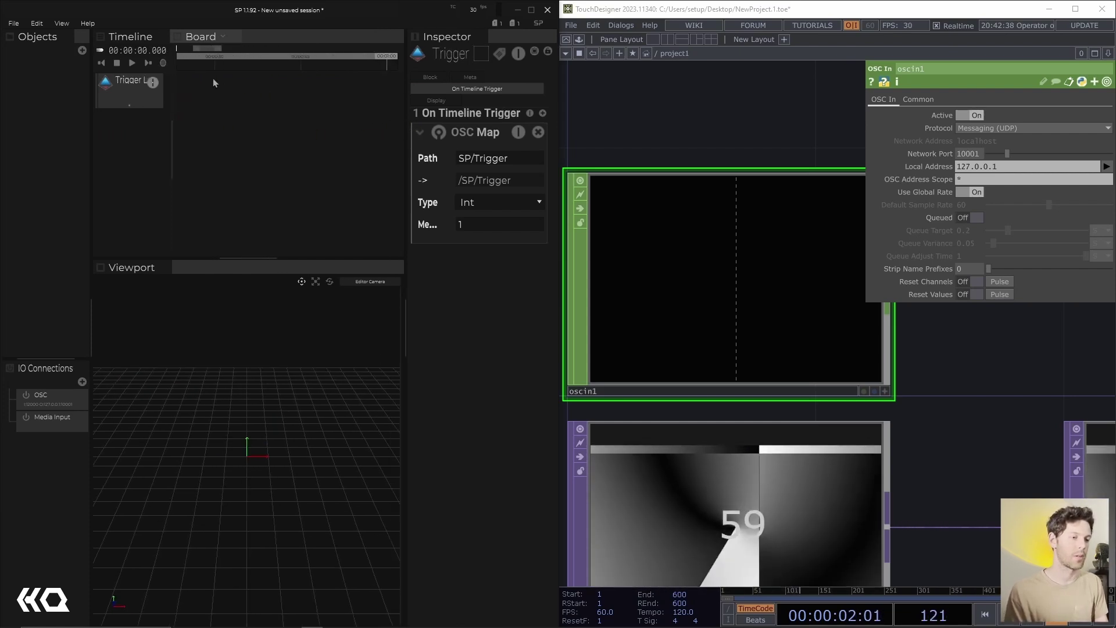
{"action": "scroll", "coordinate": [213, 82], "scroll_direction": "down", "scroll_amount": 3}
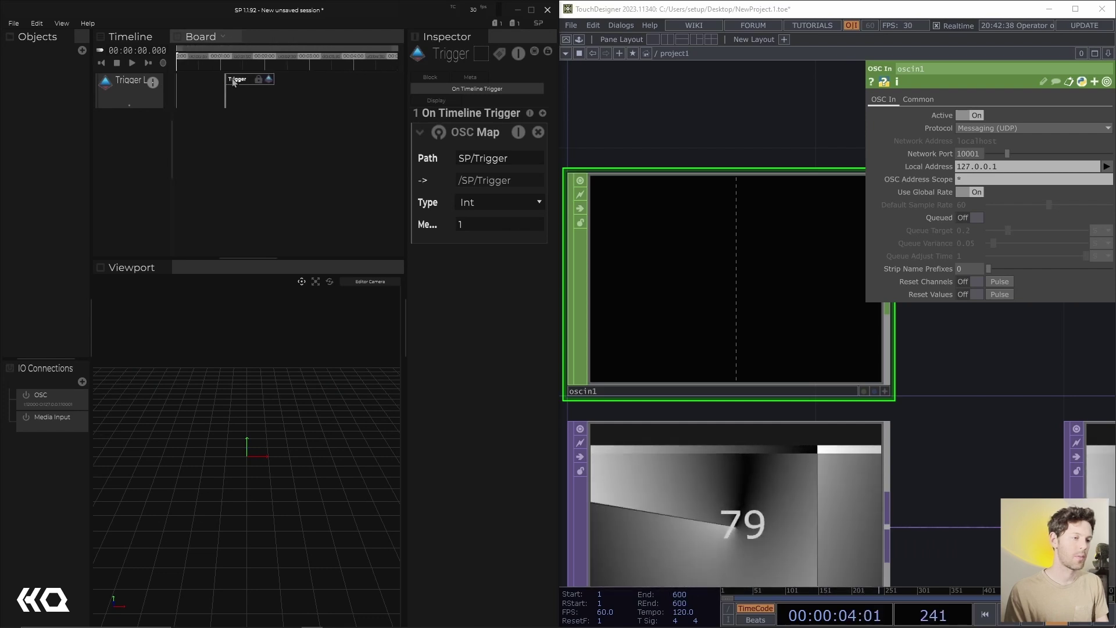
{"action": "left_click_drag", "start_coordinate": [239, 83], "coordinate": [187, 84]}
{"action": "key", "text": "ctrl+d"}
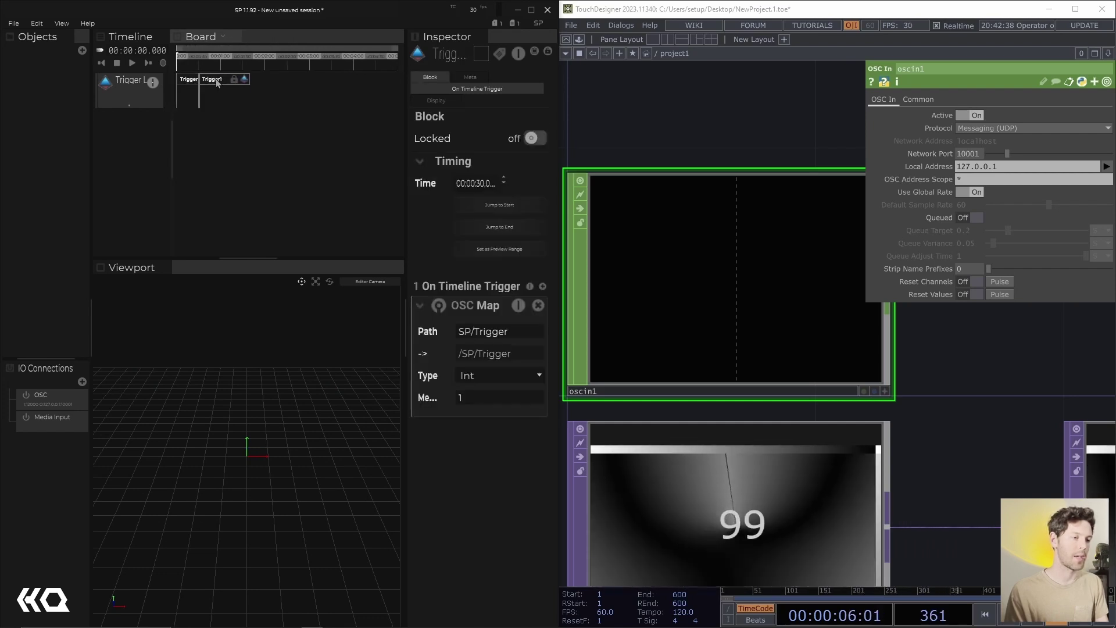
- Set the OSC message value of the duplicated trigger at 0:30 to 2
{"action": "left_click", "coordinate": [471, 402]}
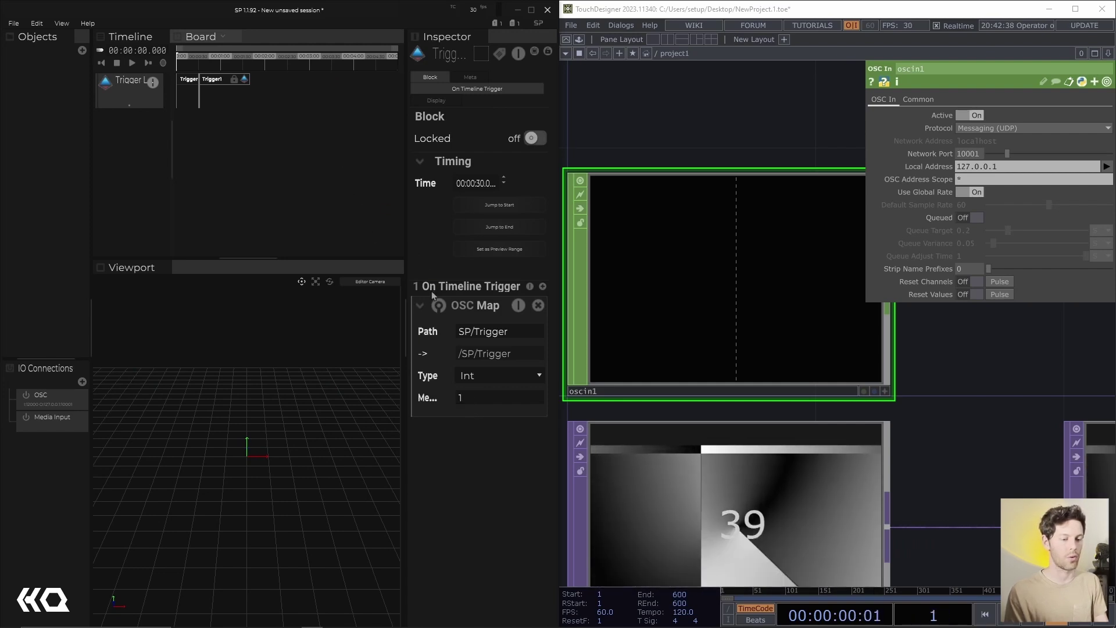
{"action": "key", "text": "BackSpace"}
{"action": "type", "text": "2"}
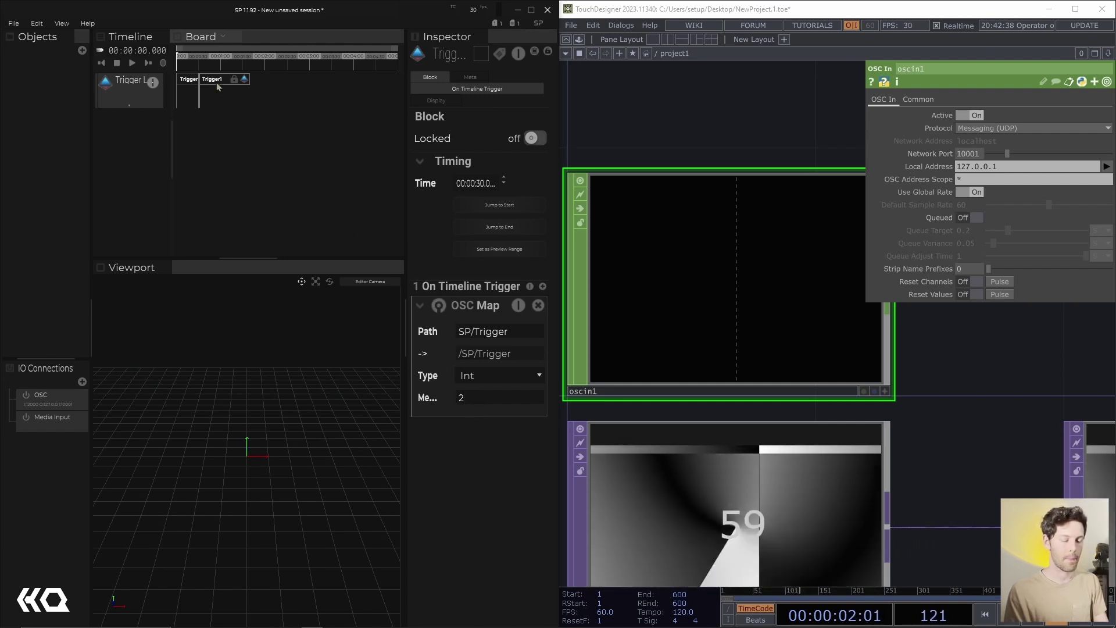
- Duplicate the trigger block twice more, to 1:00 and 1:30, with OSC message values 3 and 4
{"action": "left_click_drag", "start_coordinate": [218, 83], "coordinate": [223, 85], "text": "alt"}
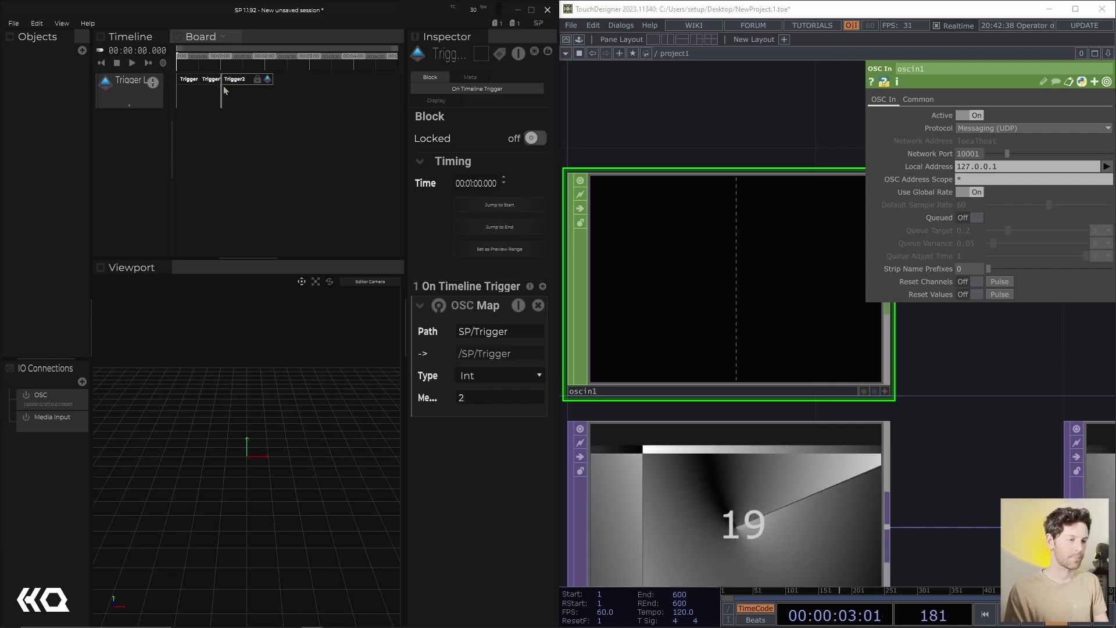
{"action": "double_click", "coordinate": [462, 399]}
{"action": "type", "text": "3"}
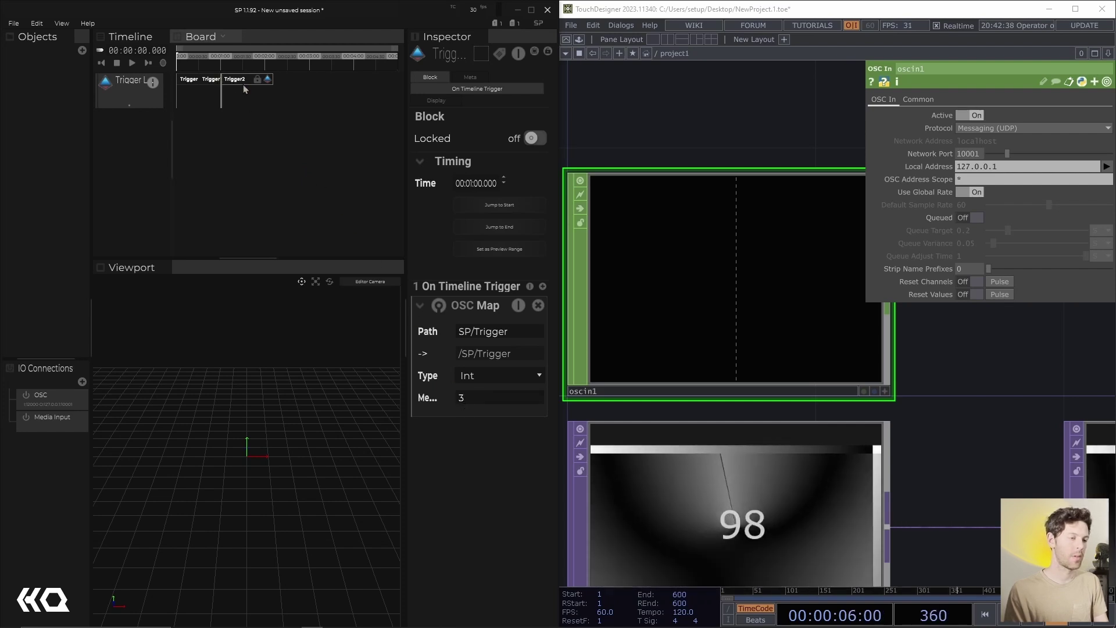
{"action": "left_click_drag", "start_coordinate": [243, 85], "coordinate": [253, 88], "text": "alt"}
{"action": "double_click", "coordinate": [468, 397]}
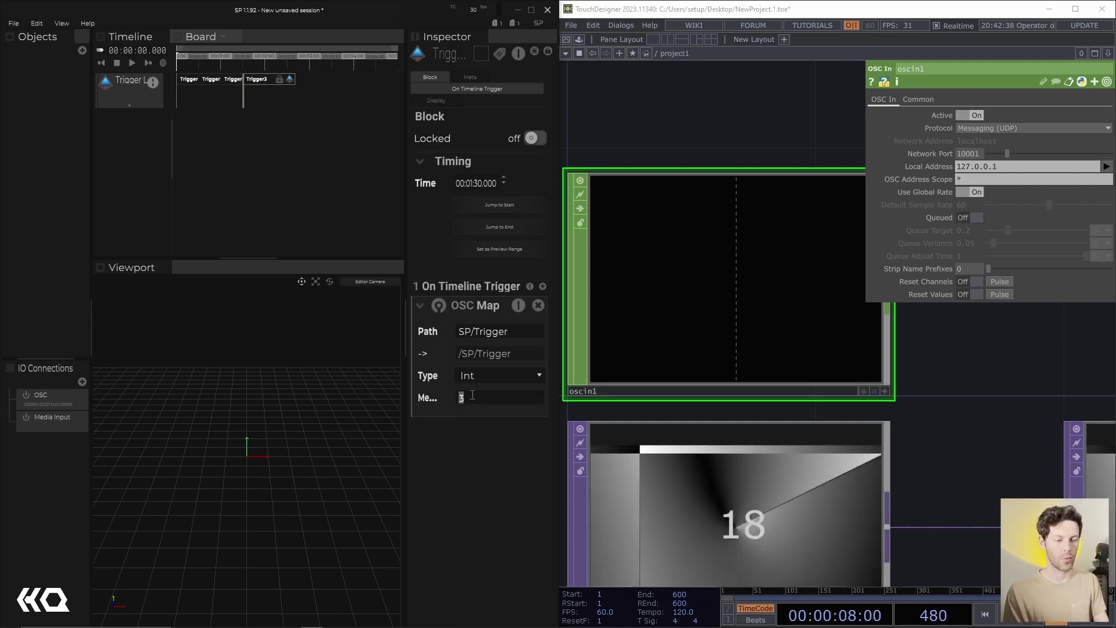
{"action": "type", "text": "4"}
- Play the timeline, moving the playhead to just before the following triggers, to check their OSC messages in TouchDesigner
{"action": "left_click", "coordinate": [133, 64]}
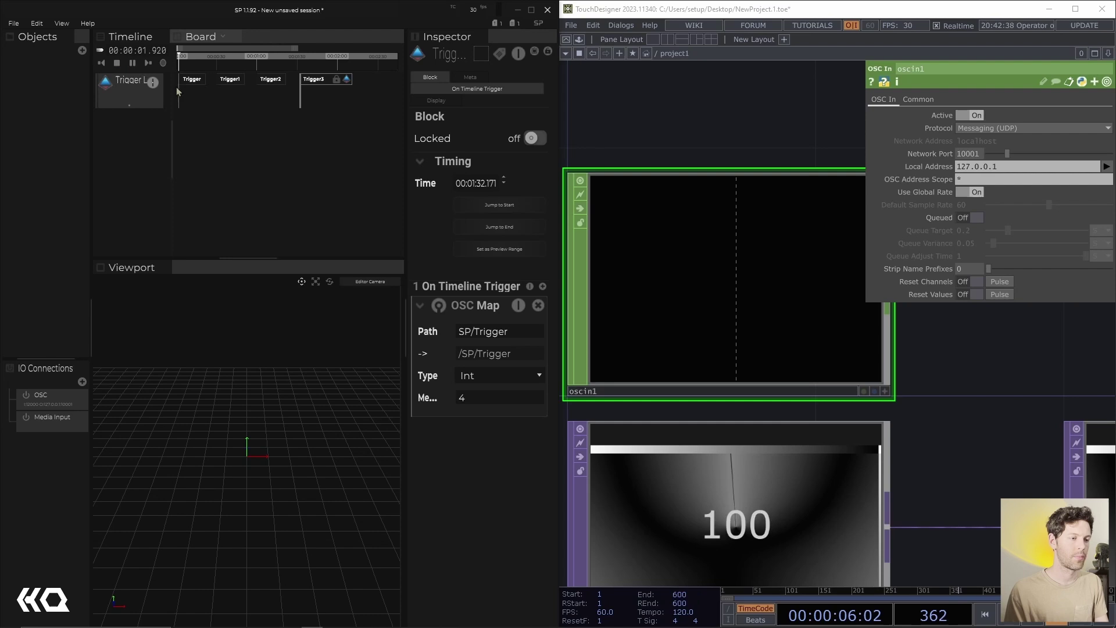
{"action": "left_click", "coordinate": [214, 70]}
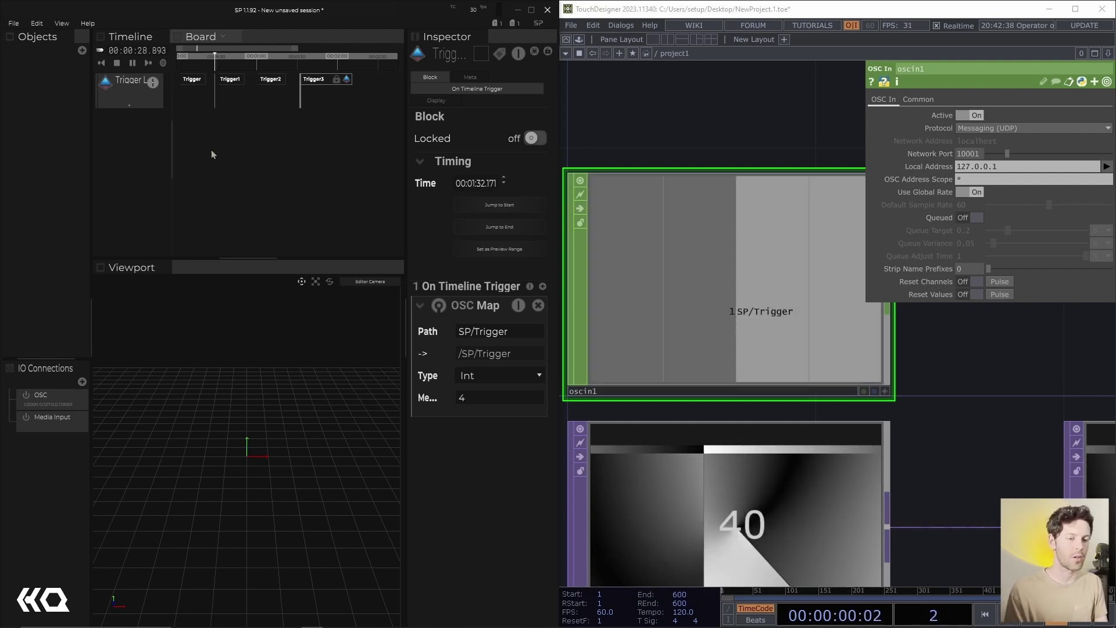
{"action": "left_click", "coordinate": [214, 61]}
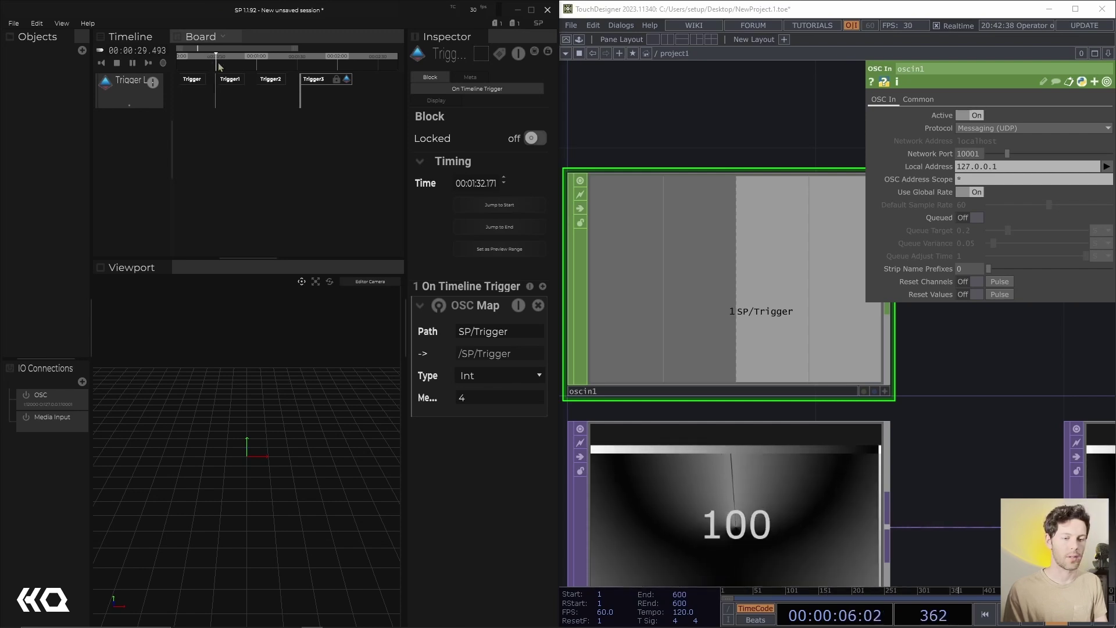
{"action": "scroll", "coordinate": [219, 63], "scroll_direction": "up", "scroll_amount": 4}
{"action": "left_click", "coordinate": [232, 63]}
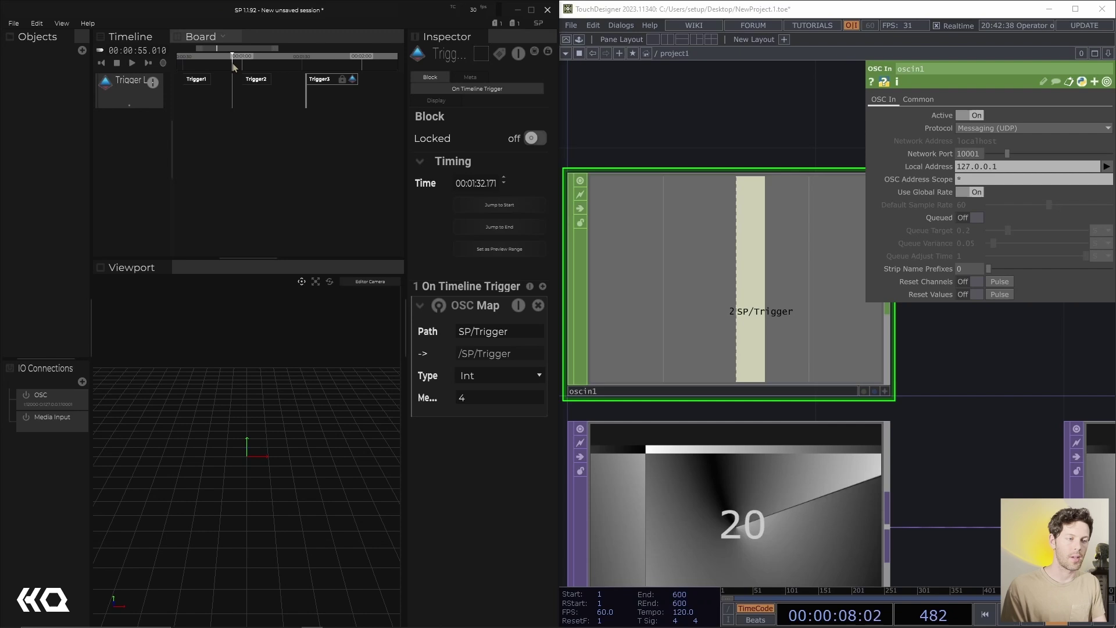
{"action": "left_click", "coordinate": [242, 65]}
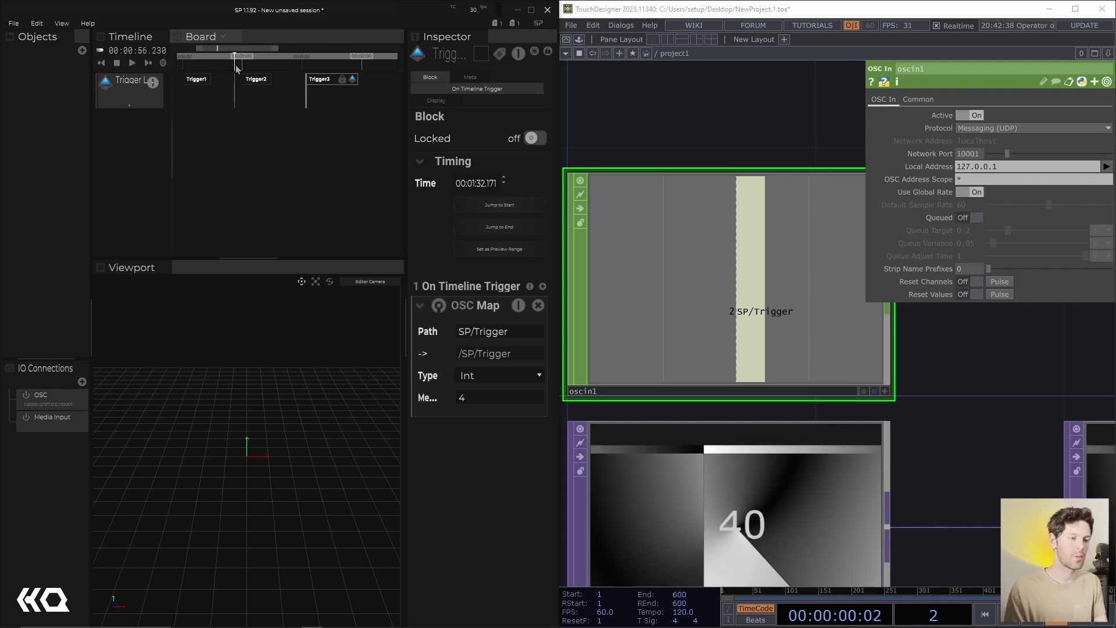
{"action": "left_click_drag", "start_coordinate": [235, 65], "coordinate": [240, 64]}
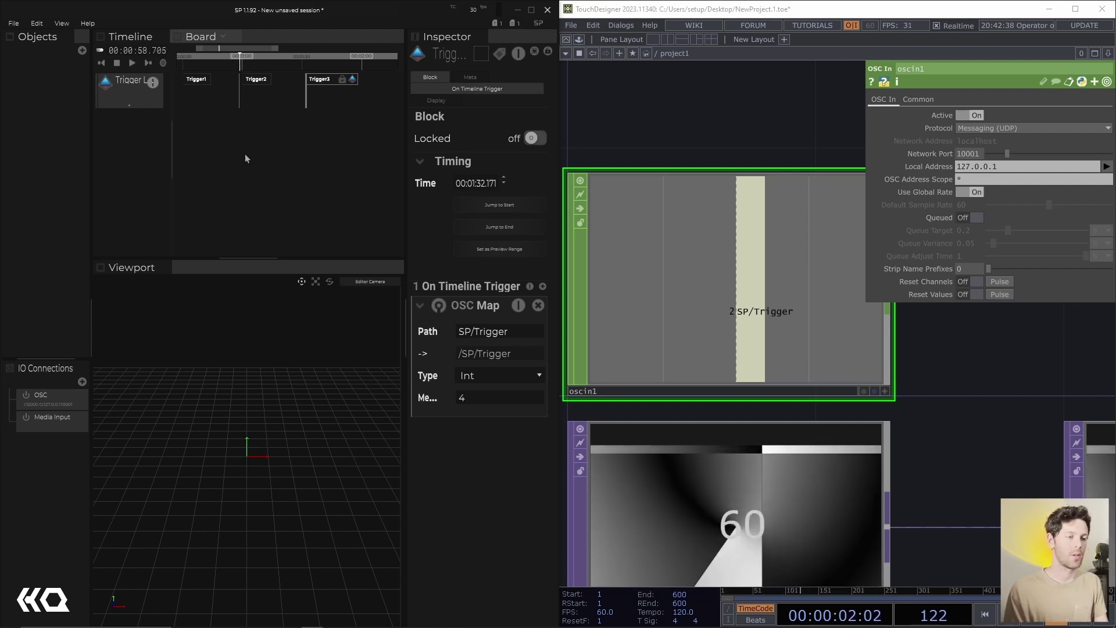
{"action": "key", "text": "space"}
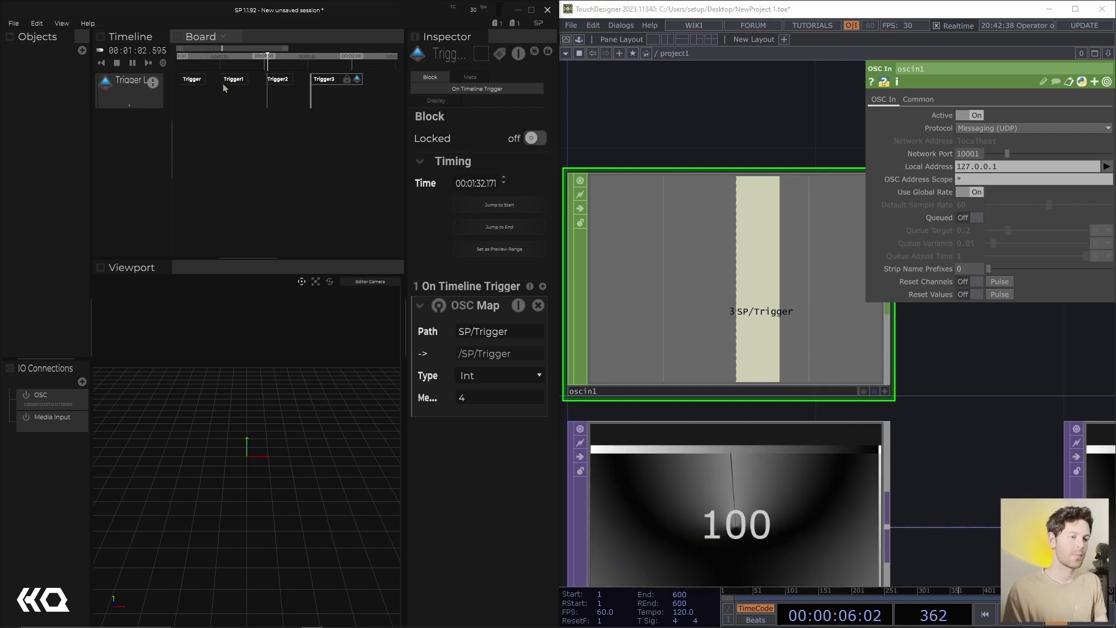
- Rename the four trigger blocks in order as 1, 2, 3 and 4
{"action": "left_click", "coordinate": [200, 84]}
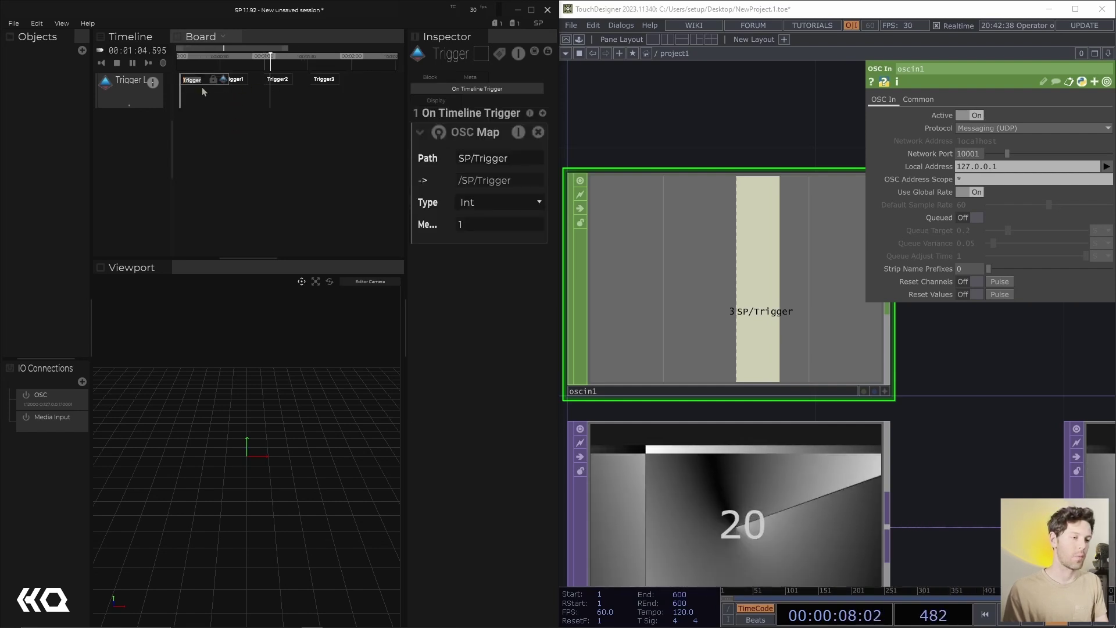
{"action": "left_click", "coordinate": [222, 97]}
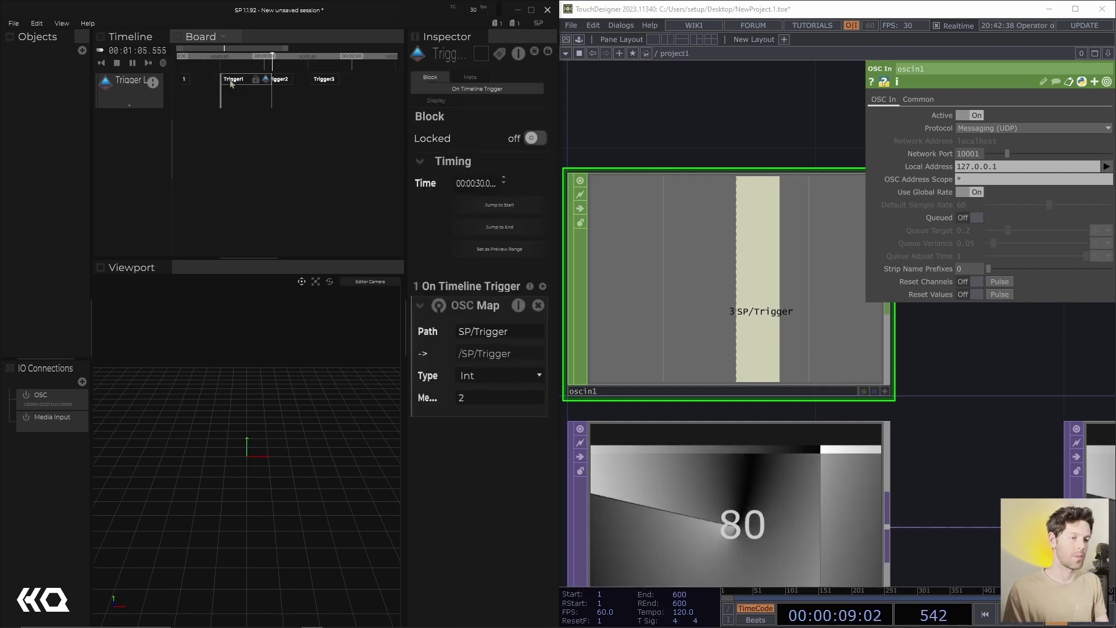
{"action": "left_click", "coordinate": [275, 82]}
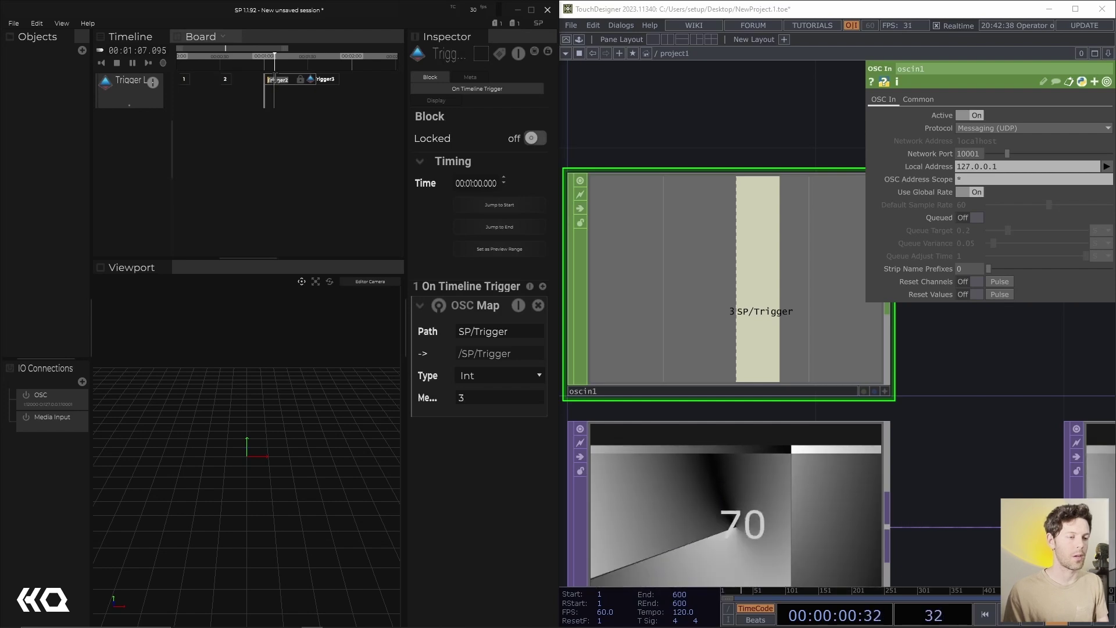
{"action": "double_click", "coordinate": [324, 79]}
{"action": "type", "text": "4"}
{"action": "key", "text": "Return"}
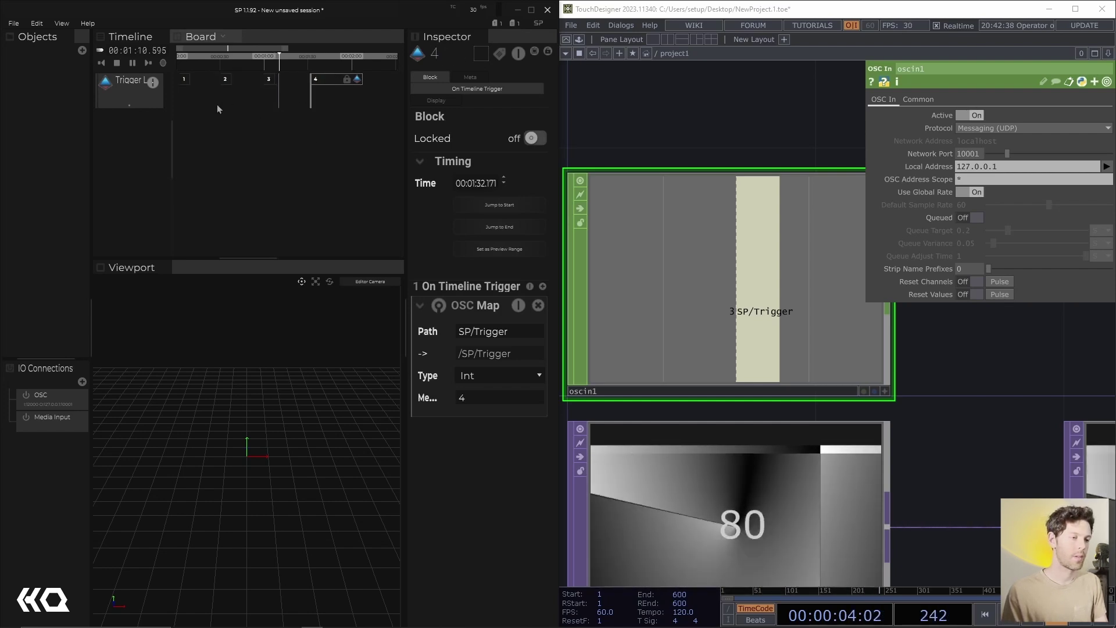
- Move trigger blocks 2, 3 and 4 closer together near the start of the timeline
{"action": "scroll", "coordinate": [217, 106], "scroll_direction": "up", "scroll_amount": 2}
{"action": "scroll", "coordinate": [216, 106], "scroll_direction": "left", "scroll_amount": 1}
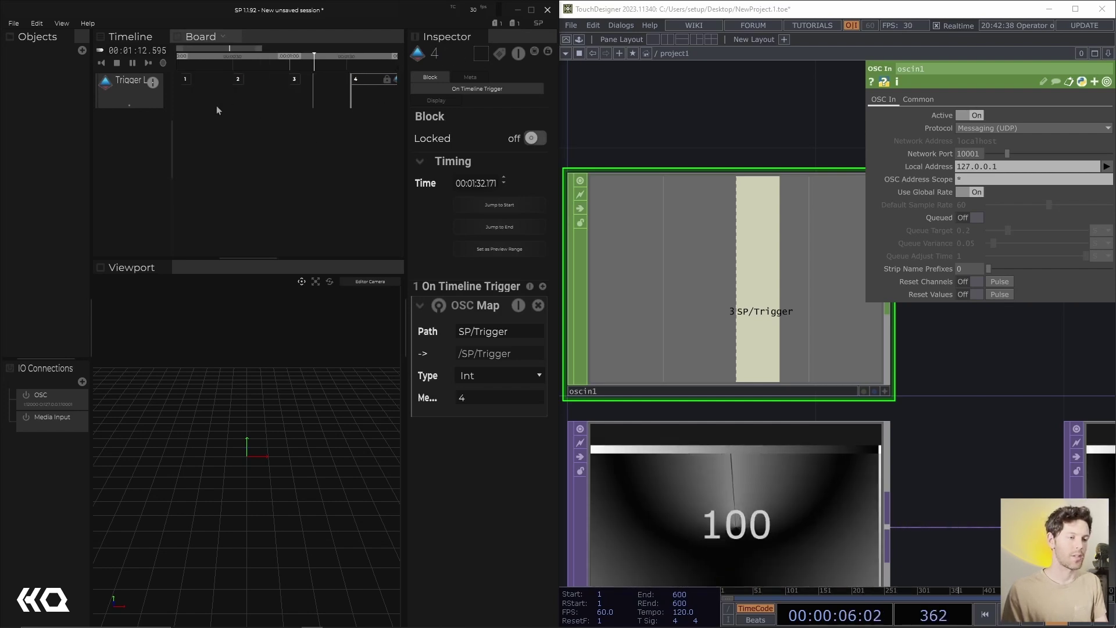
{"action": "left_click_drag", "start_coordinate": [296, 81], "coordinate": [258, 81]}
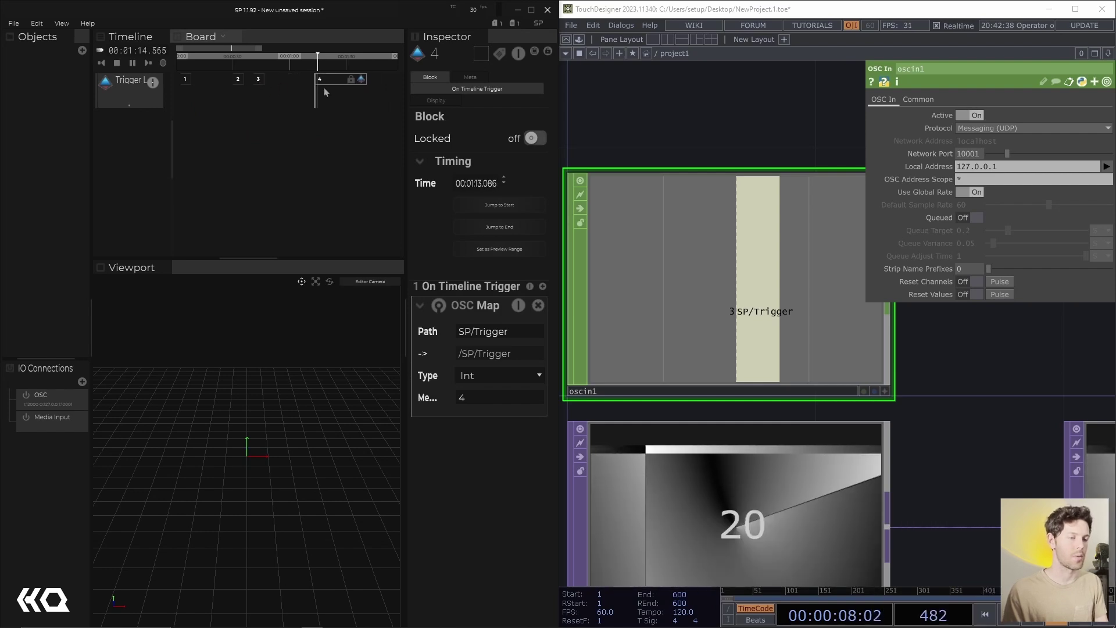
{"action": "left_click_drag", "start_coordinate": [331, 79], "coordinate": [202, 86]}
{"action": "scroll", "coordinate": [200, 86], "scroll_direction": "up", "scroll_amount": 3}
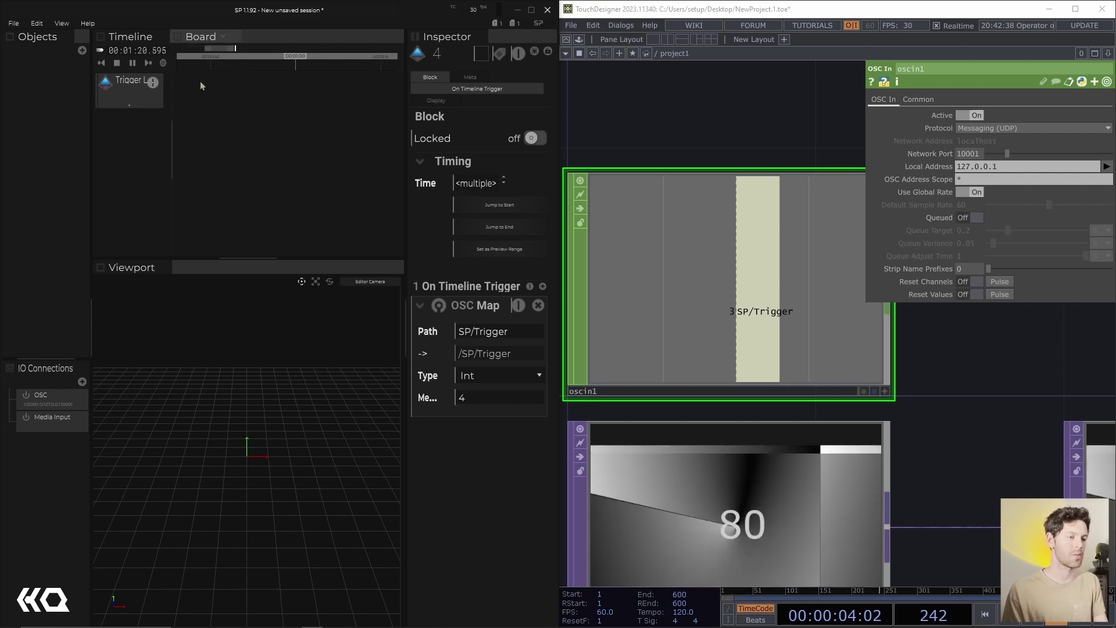
{"action": "scroll", "coordinate": [200, 85], "scroll_direction": "left", "scroll_amount": 3}
- Restart timeline playback from the beginning to test the more closely spaced triggers
{"action": "left_click", "coordinate": [116, 62]}
{"action": "left_click", "coordinate": [132, 63]}
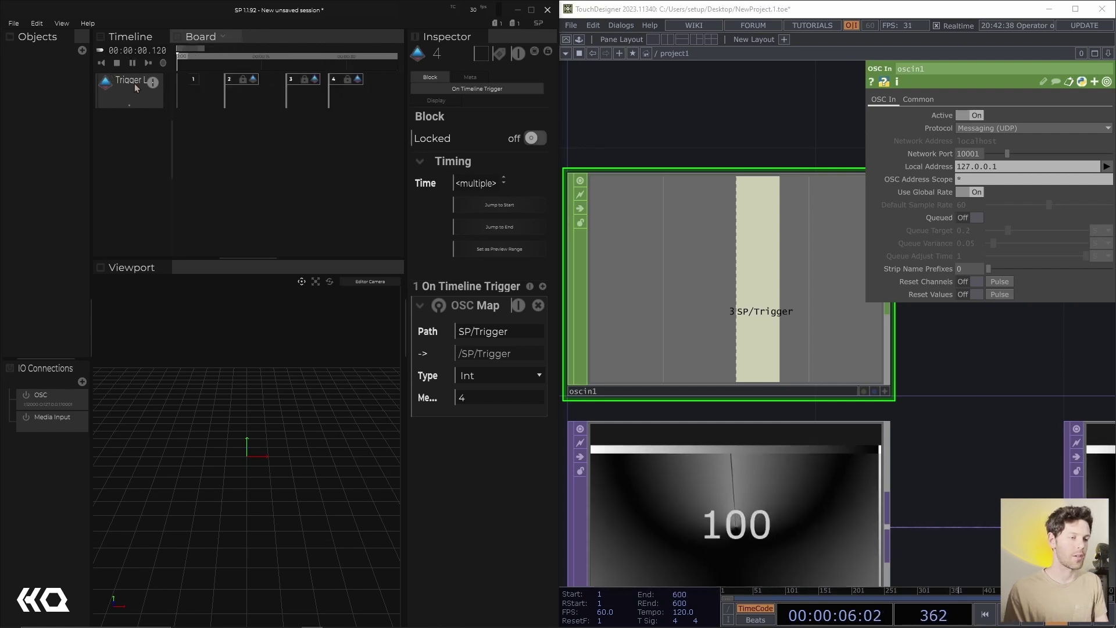
{"action": "left_click_drag", "start_coordinate": [194, 77], "coordinate": [184, 78]}
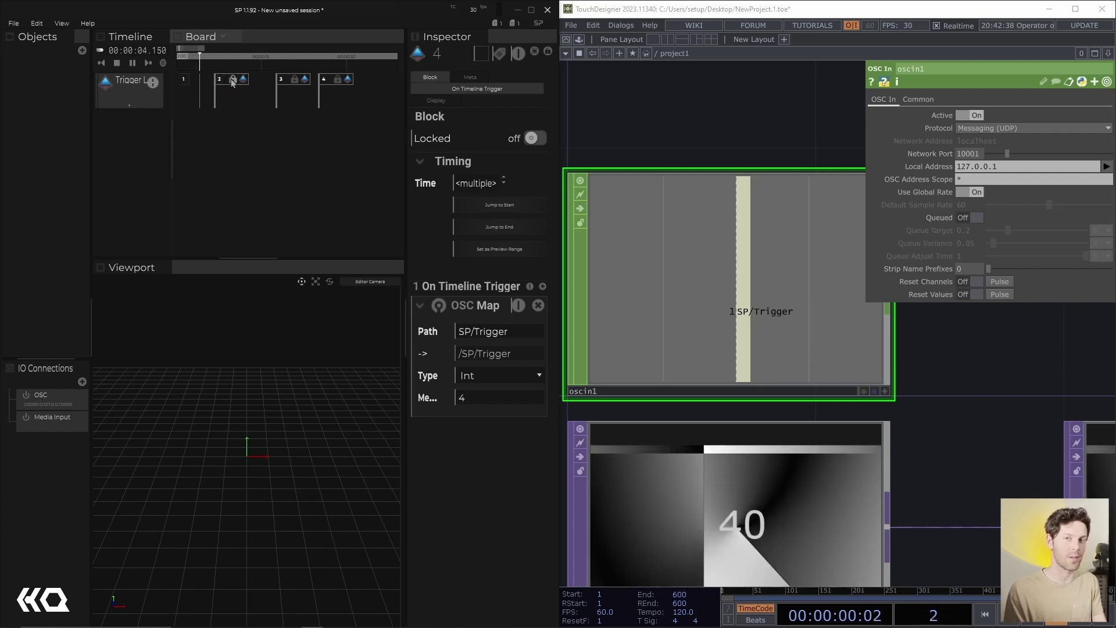
- Rearrange the trigger blocks into the order 2, 1, 4, 3 and replay the timeline through them
{"action": "left_click_drag", "start_coordinate": [228, 82], "coordinate": [215, 80]}
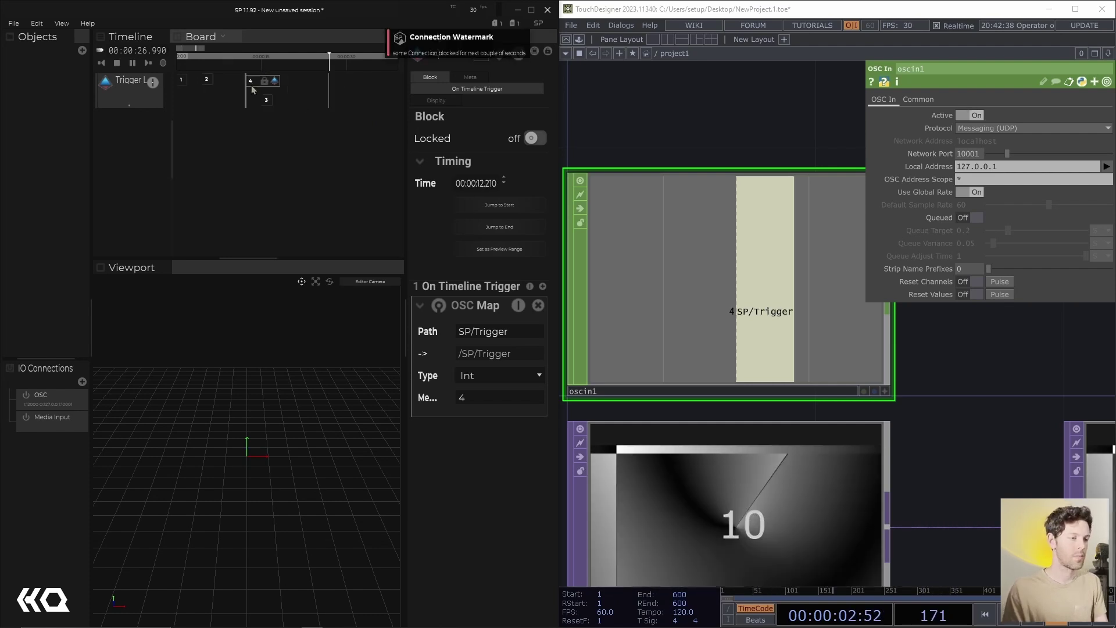
{"action": "left_click_drag", "start_coordinate": [252, 86], "coordinate": [223, 104]}
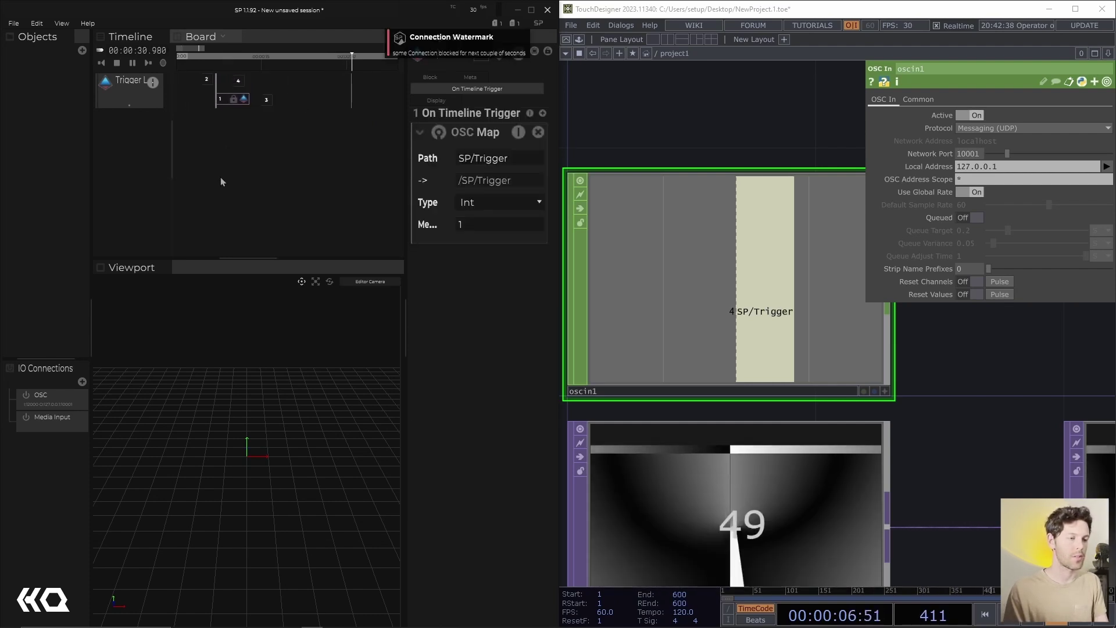
{"action": "left_click", "coordinate": [194, 69]}
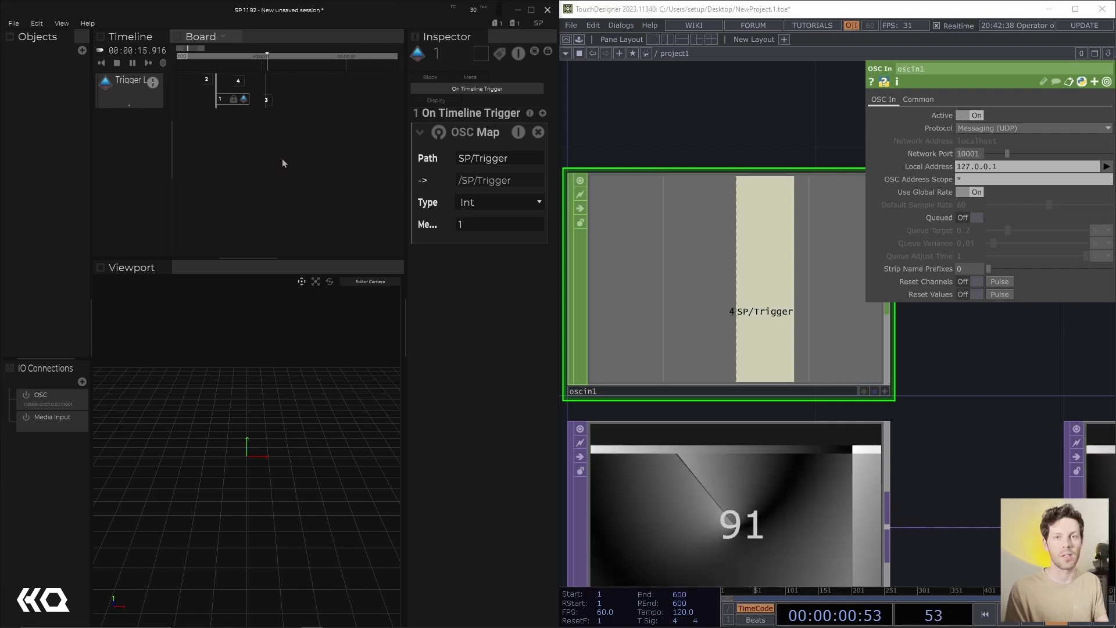
{"action": "key", "text": "space"}
{"action": "key", "text": "space"}
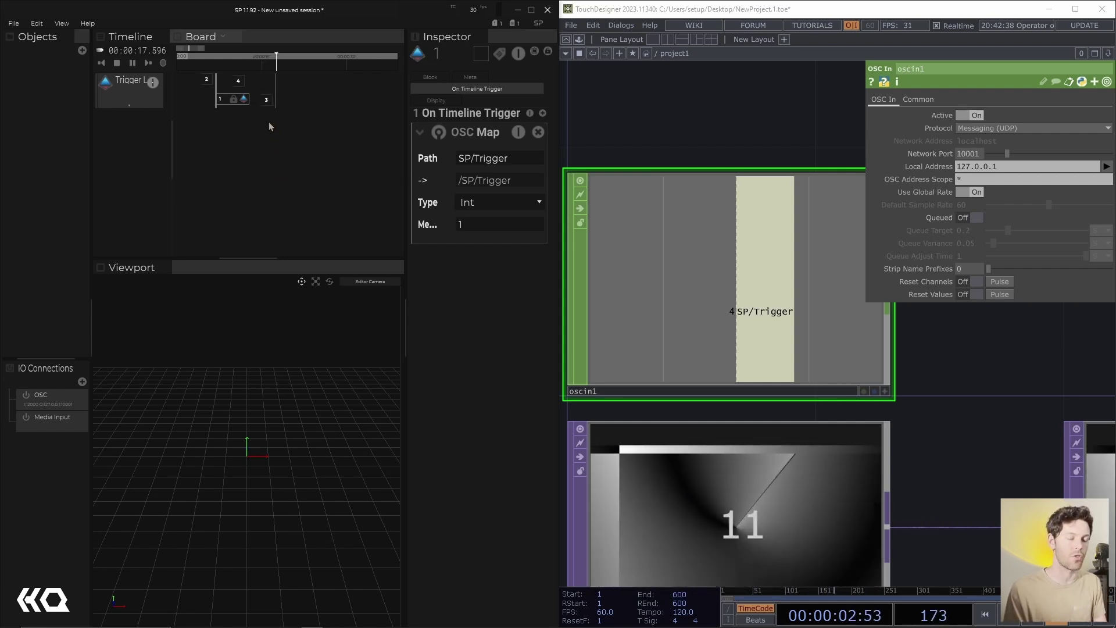
{"action": "left_click", "coordinate": [229, 56]}
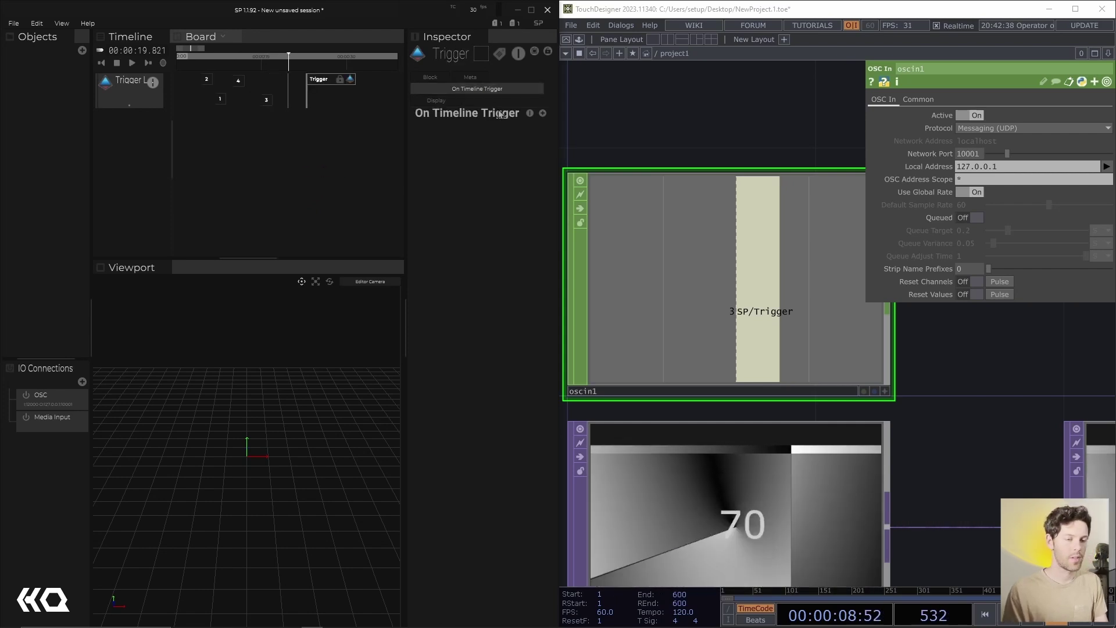
{"action": "left_click", "coordinate": [543, 113]}
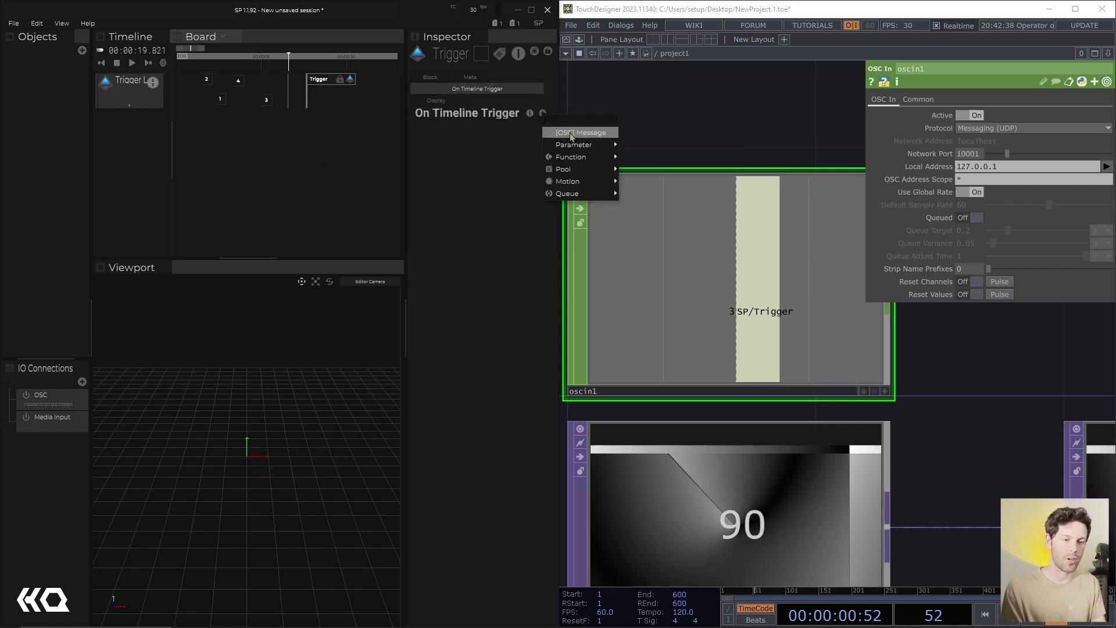
{"action": "left_click", "coordinate": [582, 129]}
{"action": "left_click", "coordinate": [538, 132]}
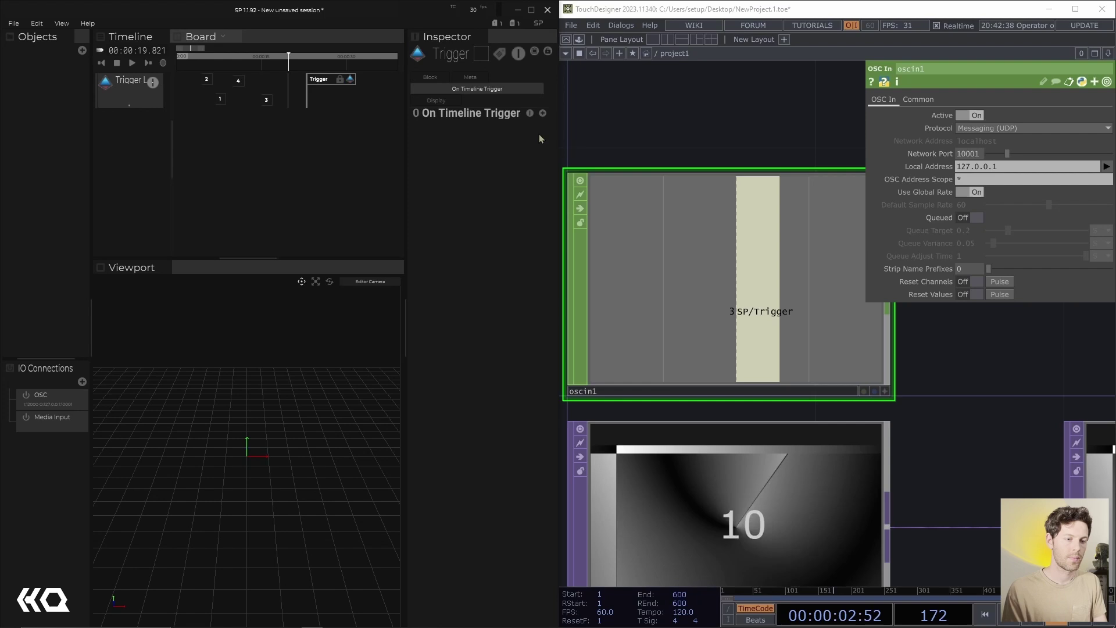
- Add a Set Variable action to the unnamed trigger block's On Timeline Trigger actions
{"action": "left_click", "coordinate": [543, 112]}
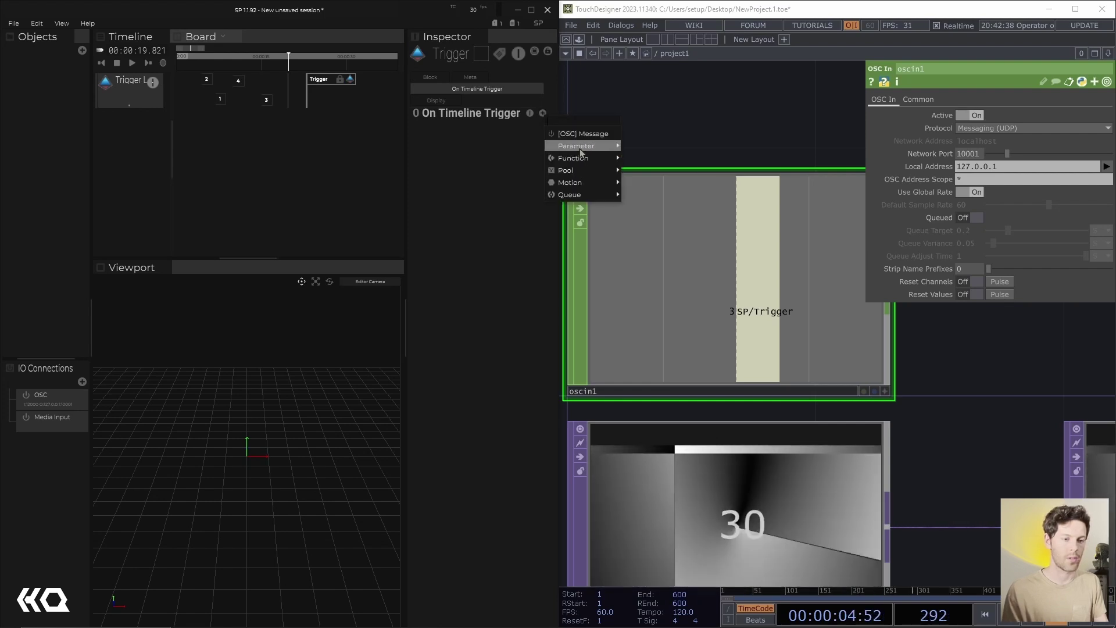
{"action": "mouse_move", "coordinate": [579, 170]}
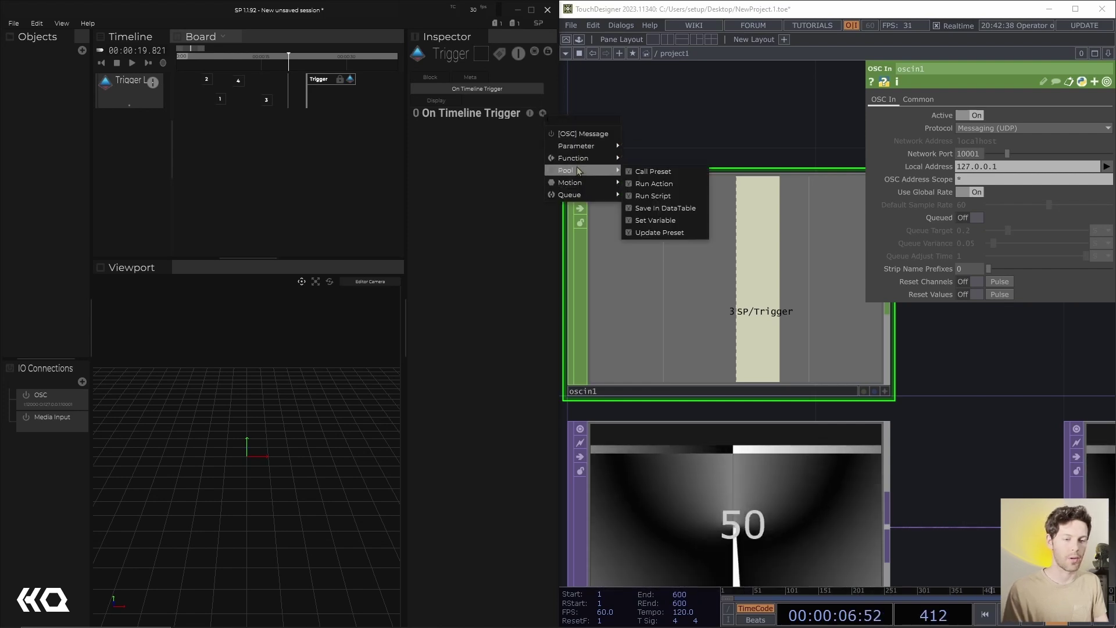
{"action": "left_click", "coordinate": [656, 221]}
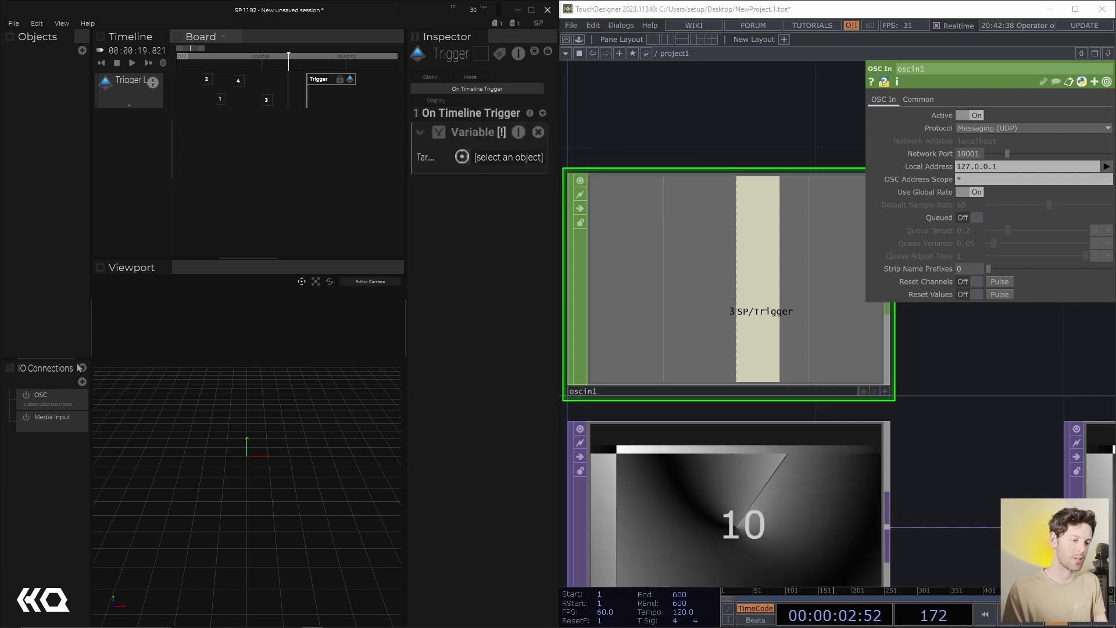
- Create a second variable in the pool, name it Var Color and set its type to Color
{"action": "left_click_drag", "start_coordinate": [93, 356], "coordinate": [190, 356]}
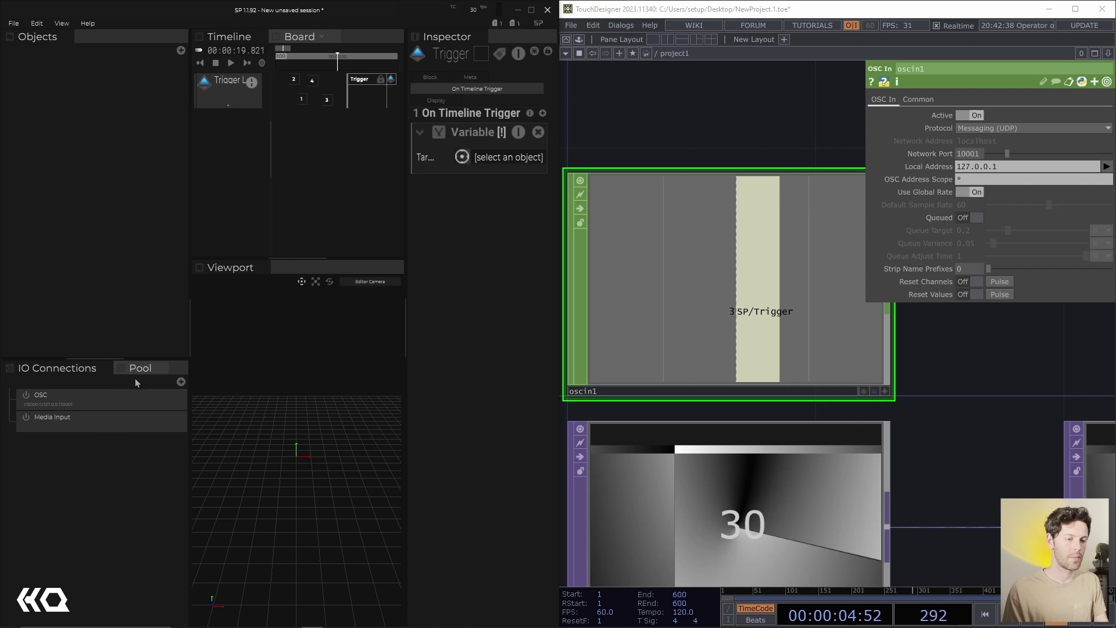
{"action": "left_click", "coordinate": [142, 371]}
{"action": "right_click", "coordinate": [79, 437]}
{"action": "left_click", "coordinate": [99, 432]}
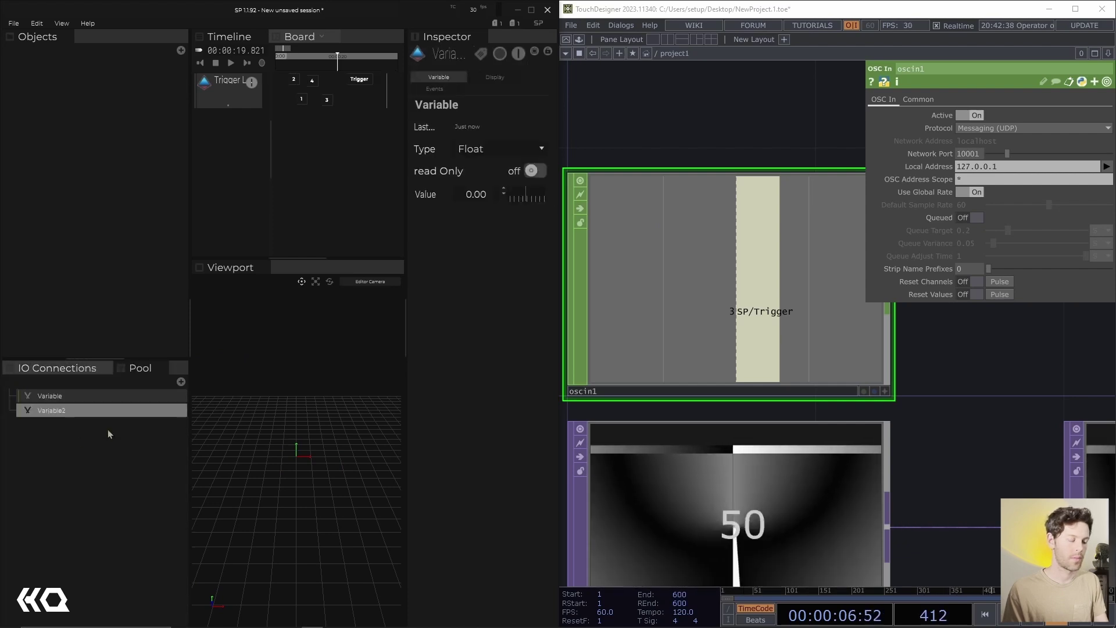
{"action": "double_click", "coordinate": [58, 412]}
{"action": "type", "text": "Col"}
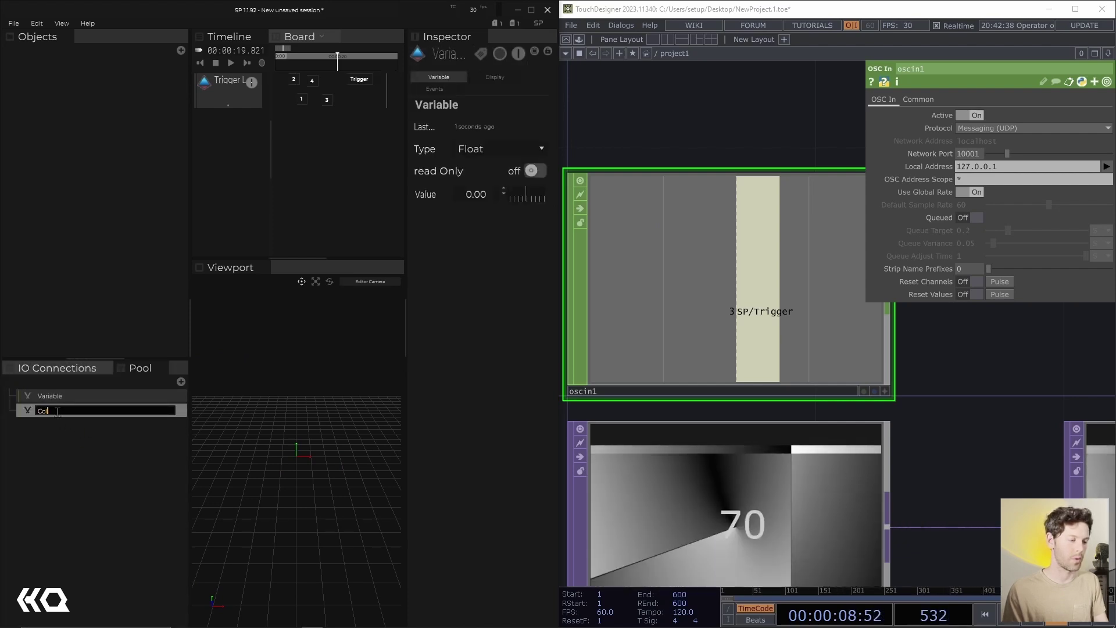
{"action": "type", "text": "or"}
{"action": "key", "text": "Home"}
{"action": "type", "text": "Var"}
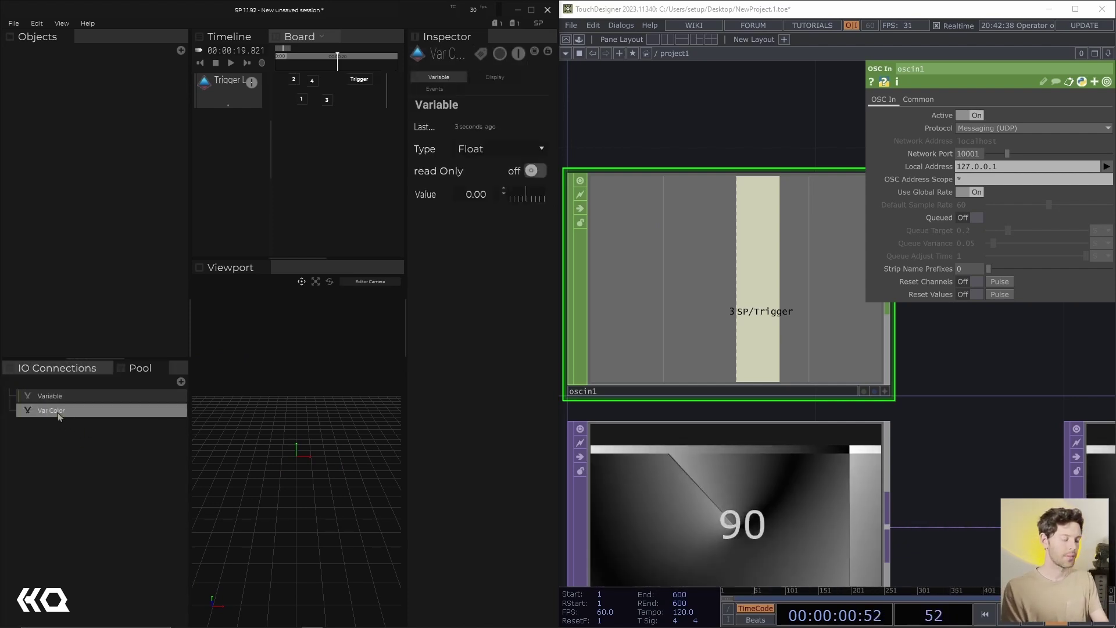
{"action": "left_click", "coordinate": [512, 149]}
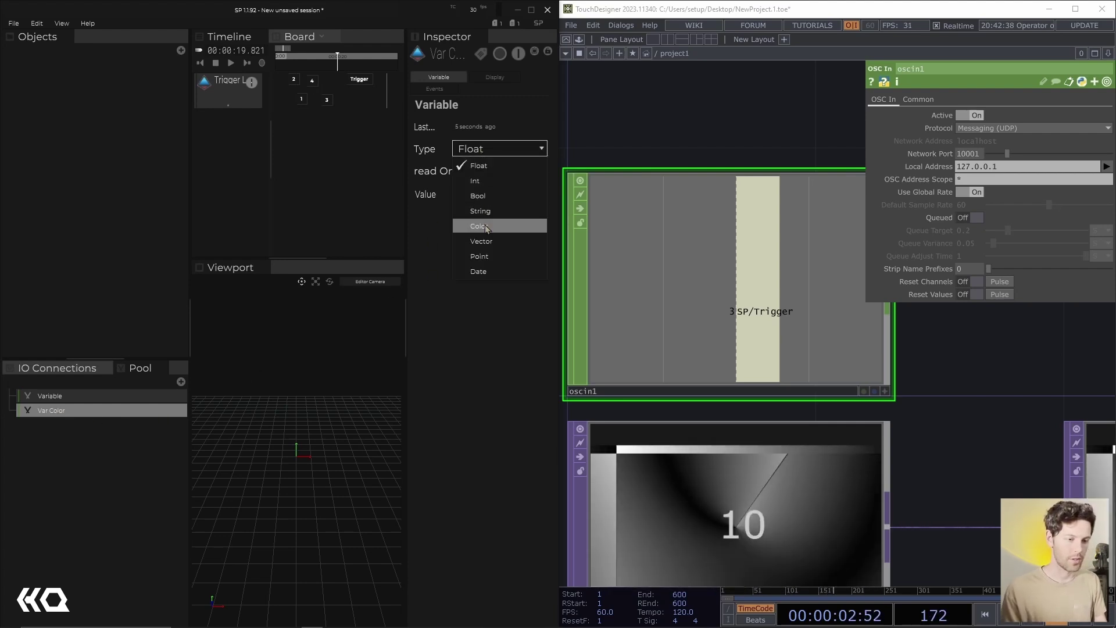
{"action": "left_click", "coordinate": [503, 227]}
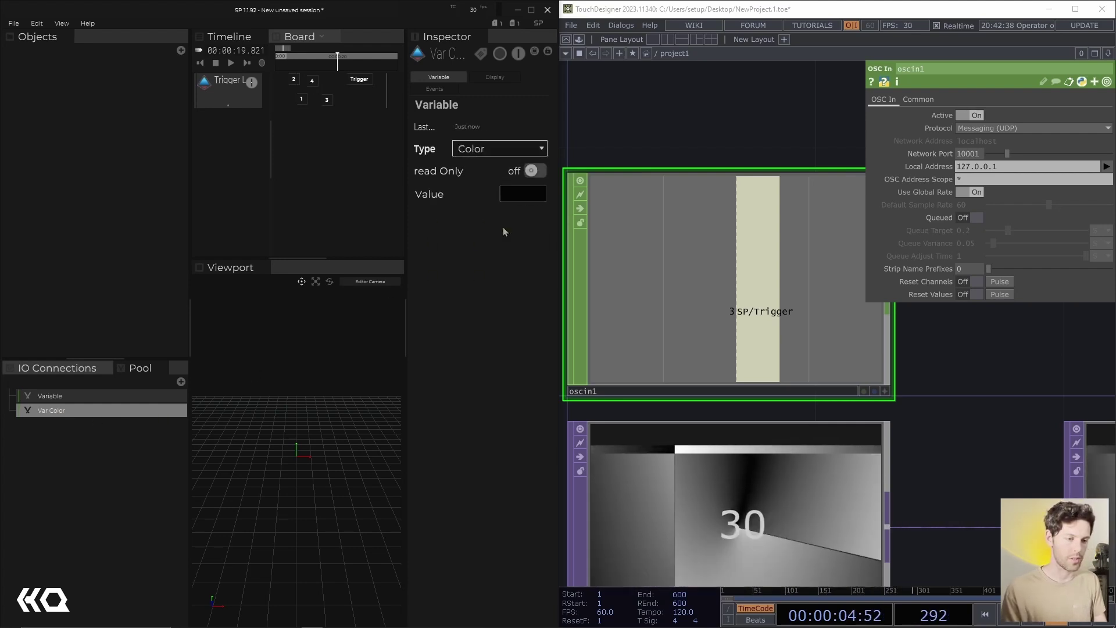
- Widen the SP window and link the Color parameter of the board's color field to the Var Color pool variable
{"action": "left_click_drag", "start_coordinate": [559, 233], "coordinate": [784, 239]}
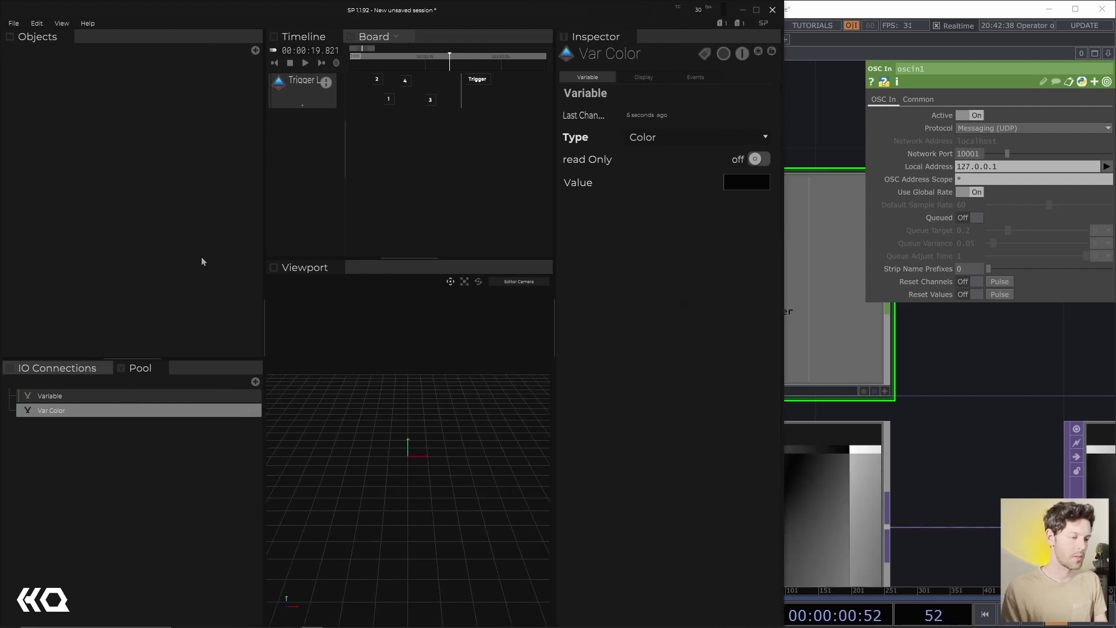
{"action": "left_click", "coordinate": [369, 38]}
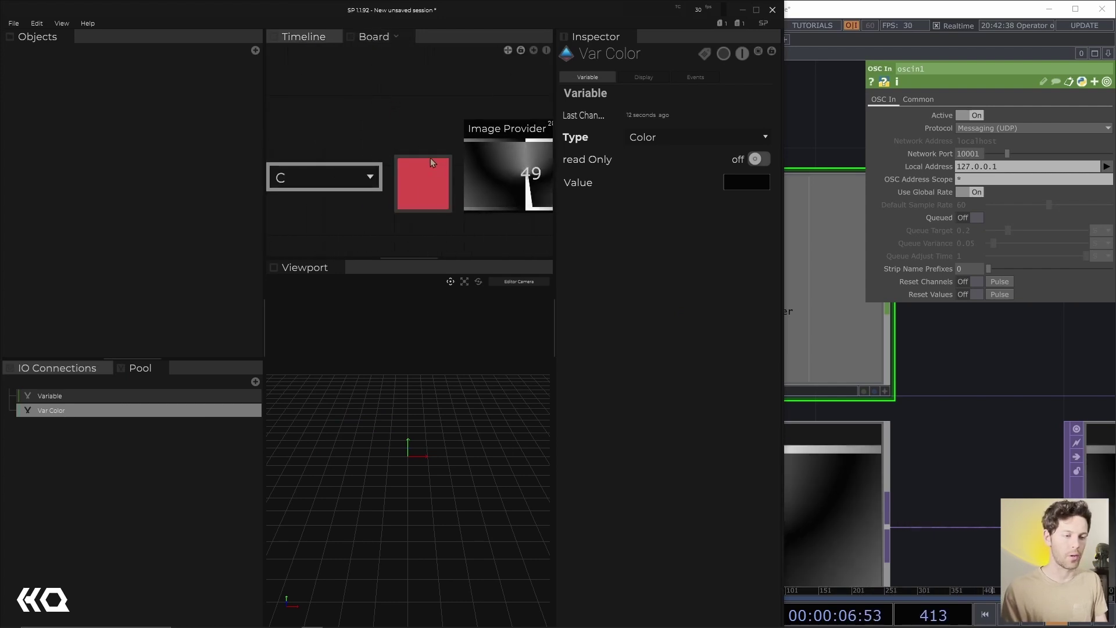
{"action": "left_click", "coordinate": [431, 159]}
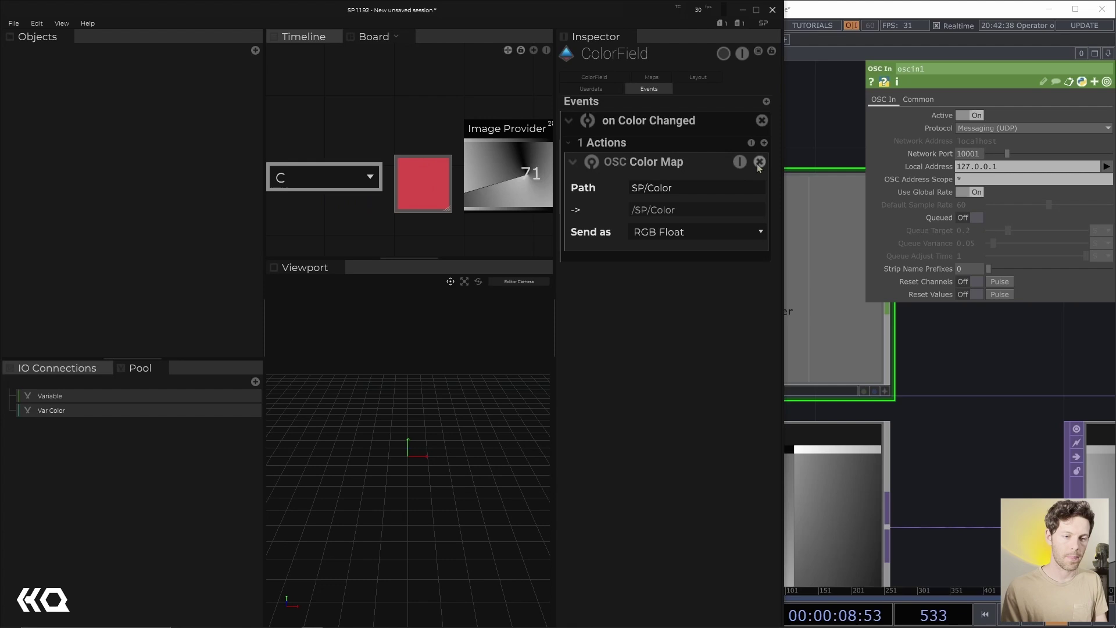
{"action": "left_click", "coordinate": [584, 82]}
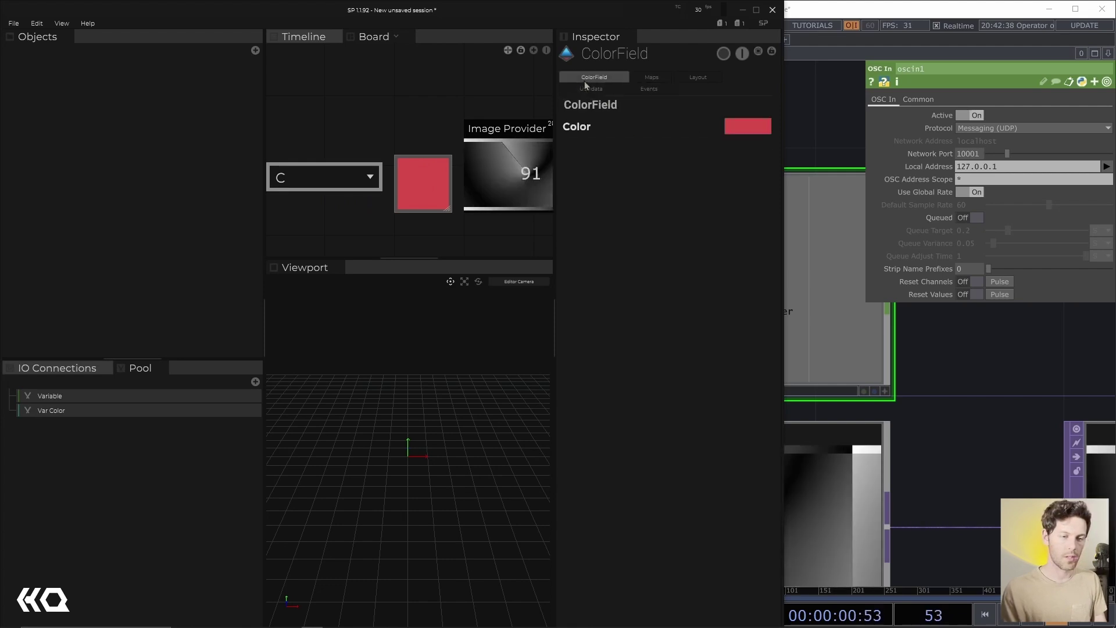
{"action": "right_click", "coordinate": [585, 132]}
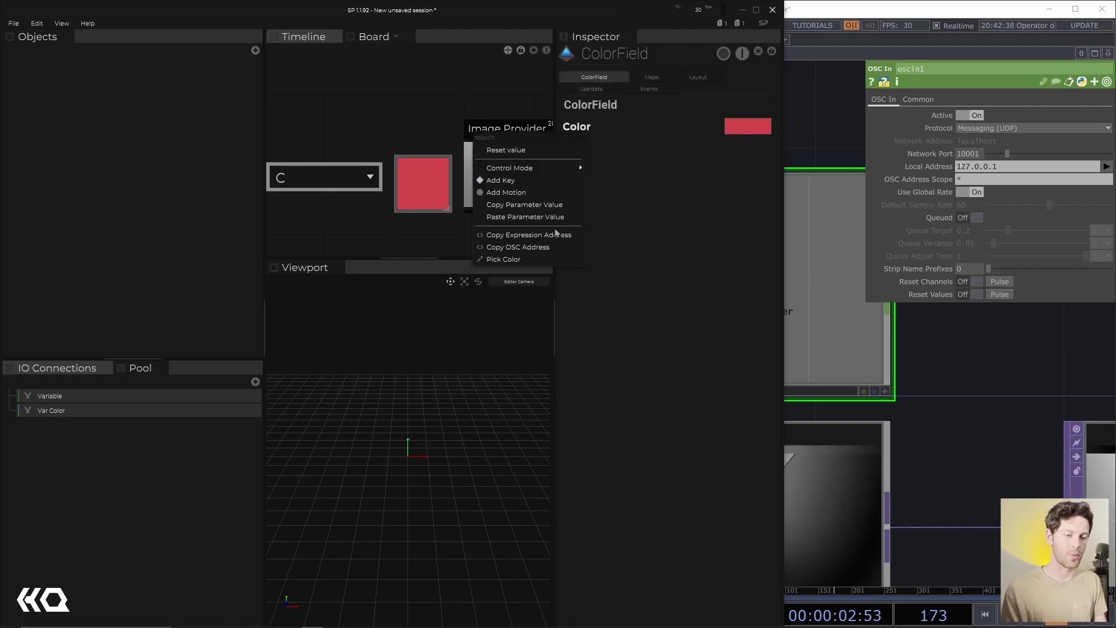
{"action": "mouse_move", "coordinate": [571, 172]}
{"action": "left_click", "coordinate": [611, 193]}
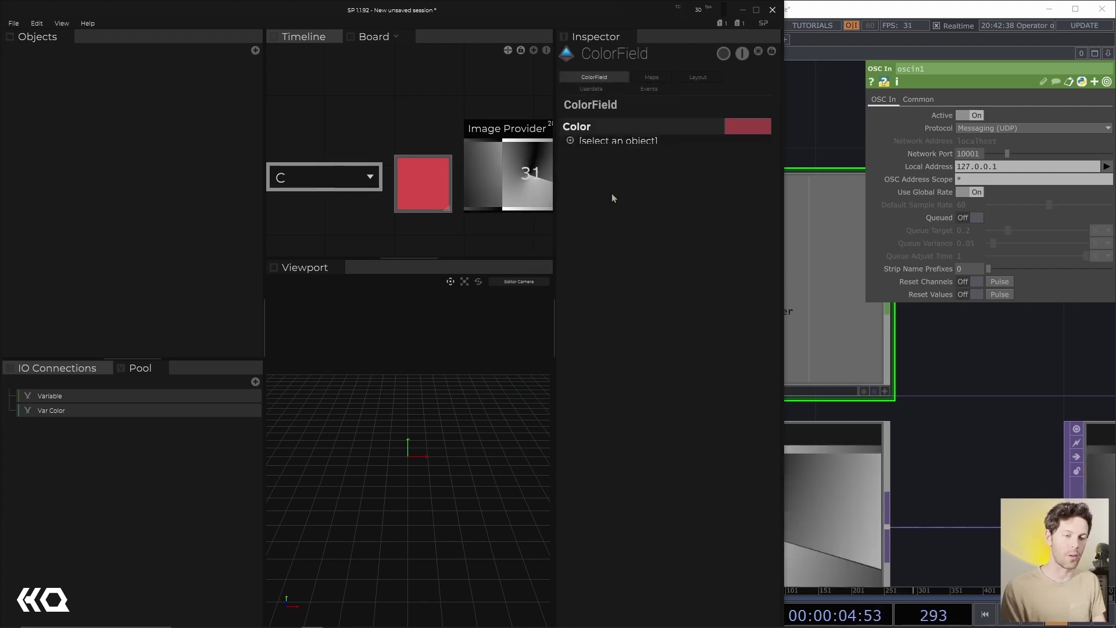
{"action": "left_click", "coordinate": [52, 410]}
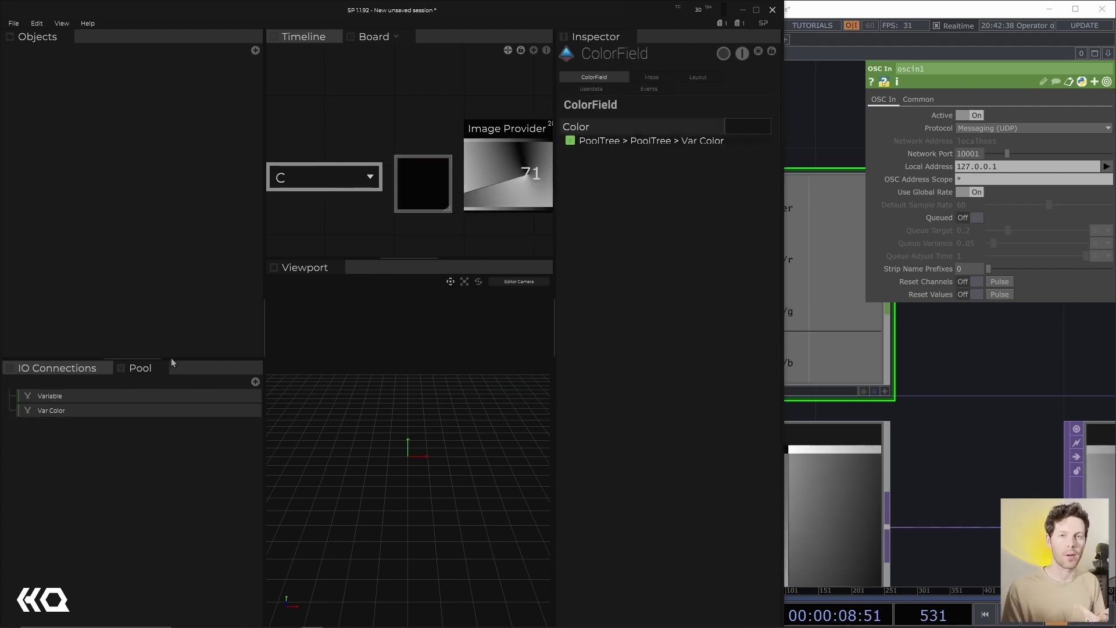
- Set Var Color's value to lime green with 65.88 % red, 100 % green and 0 % blue
{"action": "left_click", "coordinate": [85, 410]}
{"action": "left_click", "coordinate": [734, 183]}
{"action": "mouse_move", "coordinate": [855, 163]}
{"action": "left_mouse_down"}
{"action": "mouse_move", "coordinate": [864, 158]}
{"action": "mouse_move", "coordinate": [820, 165]}
{"action": "mouse_move", "coordinate": [839, 159]}
{"action": "mouse_move", "coordinate": [874, 94]}
{"action": "mouse_move", "coordinate": [922, 89]}
{"action": "mouse_move", "coordinate": [940, 133]}
{"action": "mouse_move", "coordinate": [940, 180]}
{"action": "mouse_move", "coordinate": [939, 119]}
{"action": "left_mouse_up"}
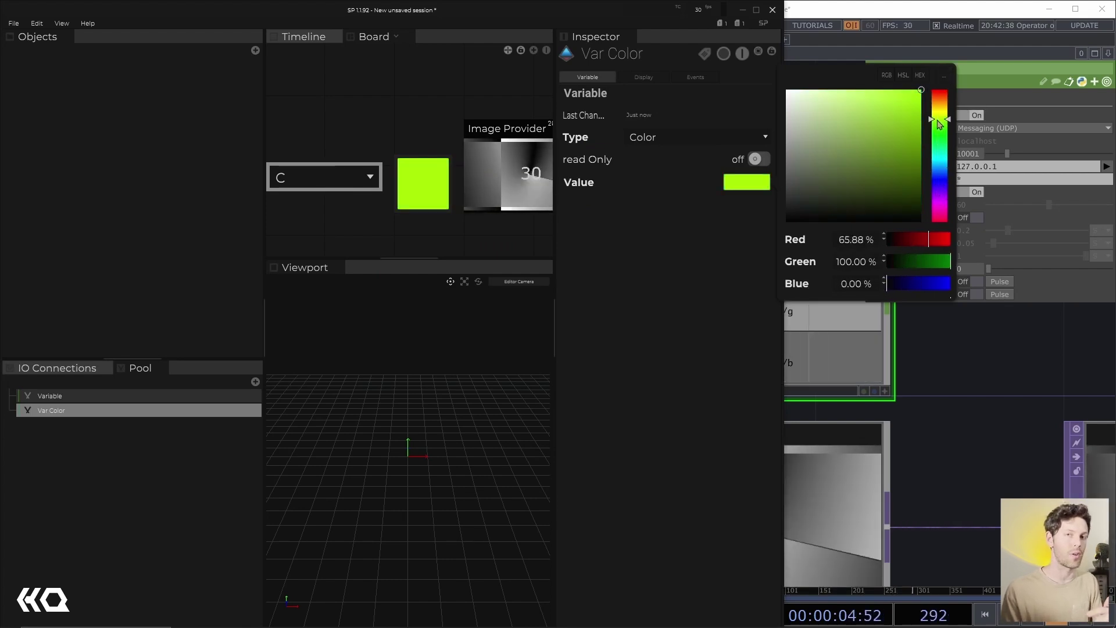
{"action": "left_click", "coordinate": [415, 233]}
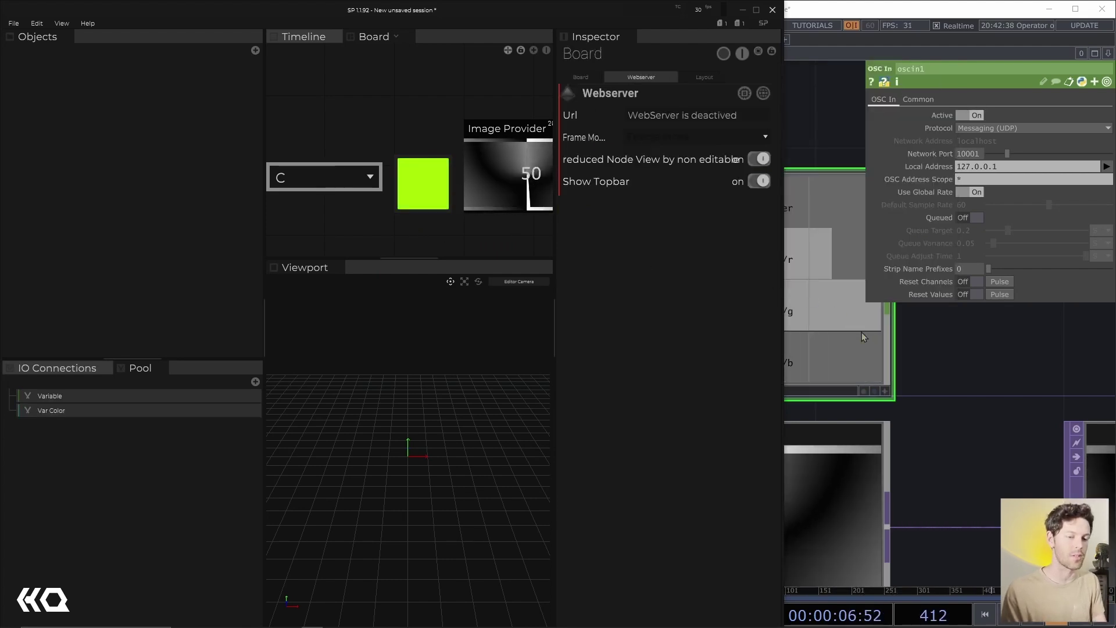
- Switch to TouchDesigner and add a Constant operator beside the oscin1 node, above ndiout1
{"action": "scroll", "coordinate": [861, 331], "scroll_direction": "down", "scroll_amount": 4}
{"action": "left_click_drag", "start_coordinate": [928, 341], "coordinate": [886, 401]}
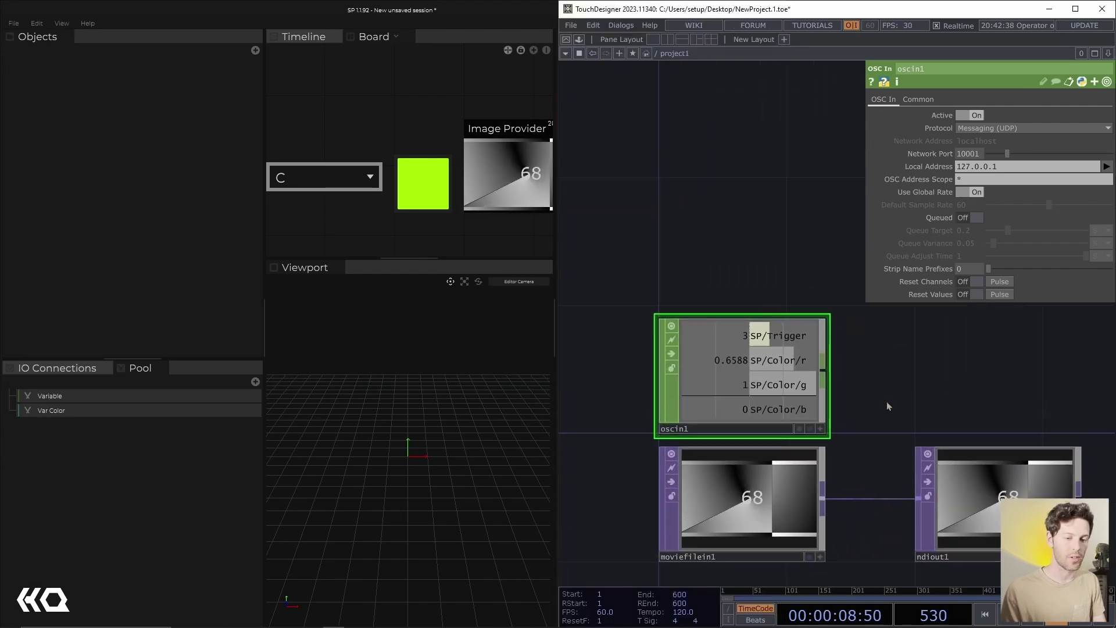
{"action": "key", "text": "Tab"}
{"action": "type", "text": "const"}
{"action": "key", "text": "Return"}
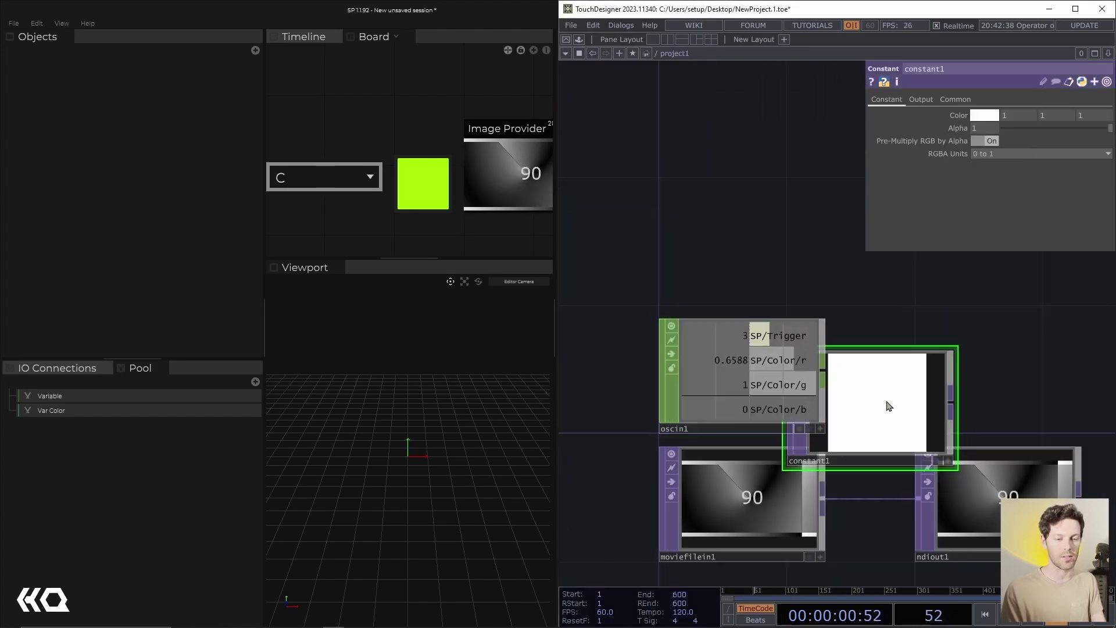
{"action": "left_click", "coordinate": [1004, 366]}
{"action": "left_click_drag", "start_coordinate": [885, 309], "coordinate": [849, 296]}
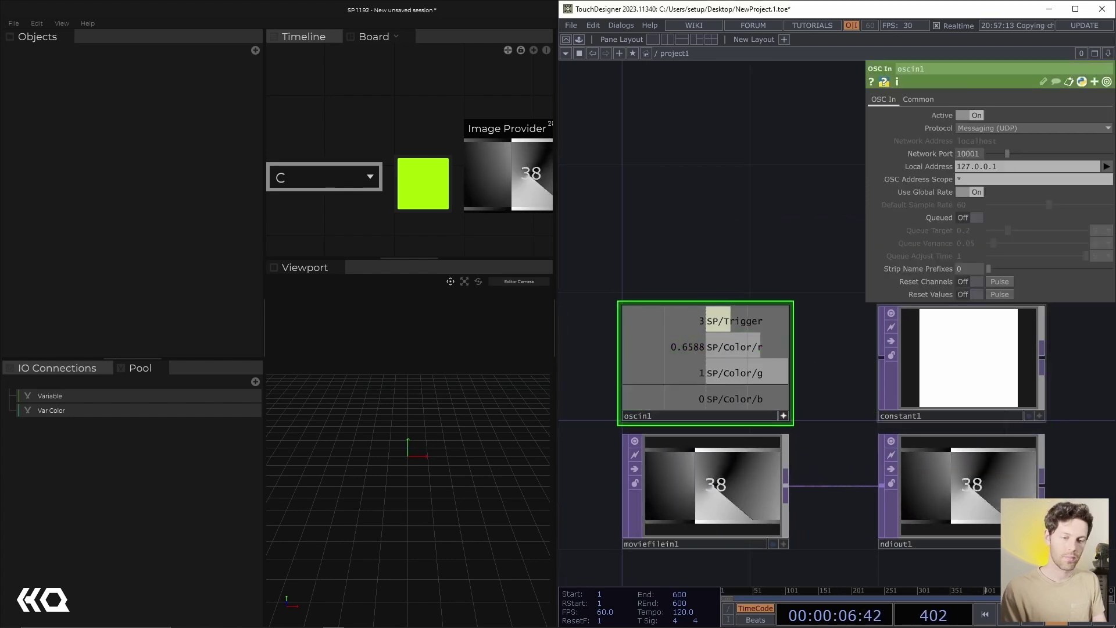
- Link the Constant's red, green and blue color values to oscin1's SP/Color/r, g and b channels as CHOP references
{"action": "left_click_drag", "start_coordinate": [733, 347], "coordinate": [1017, 117]}
{"action": "left_click", "coordinate": [1018, 114]}
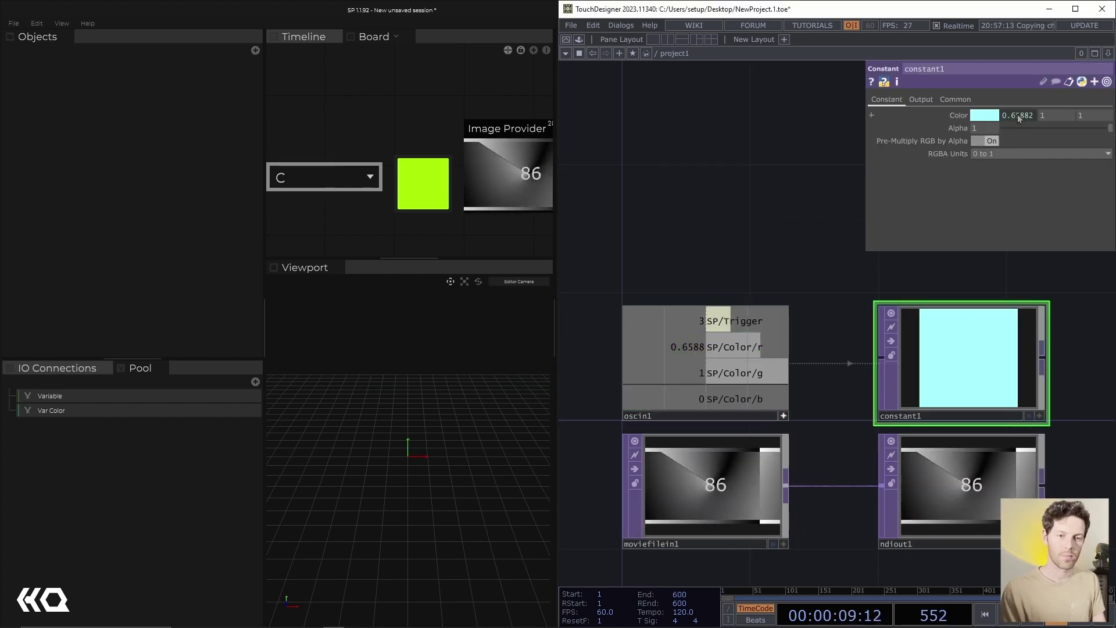
{"action": "left_click_drag", "start_coordinate": [735, 373], "coordinate": [1062, 118]}
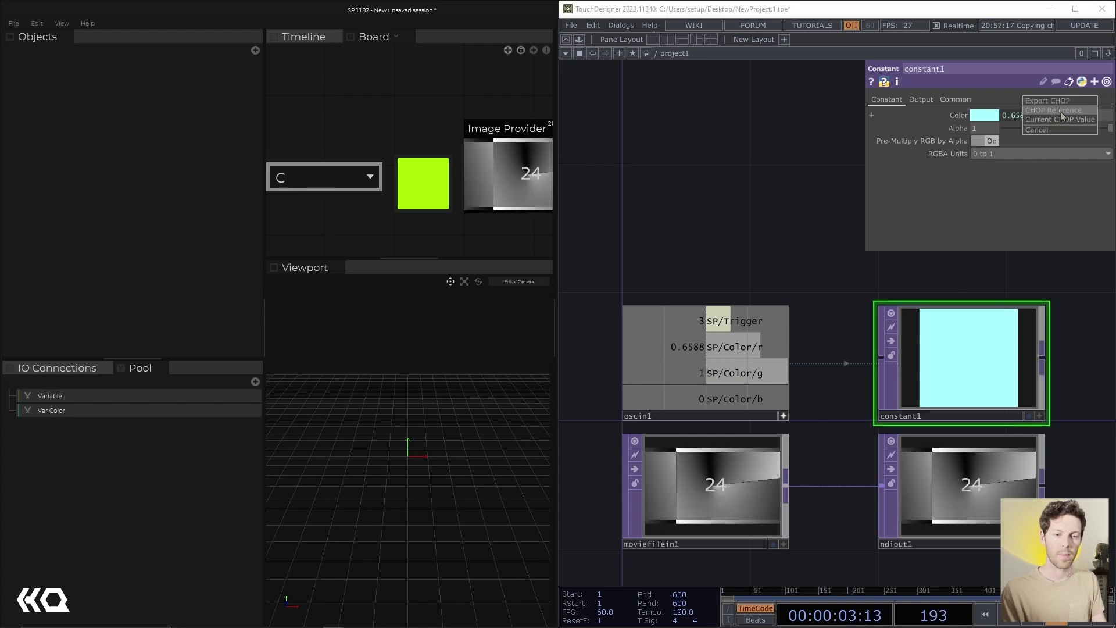
{"action": "left_click", "coordinate": [1062, 116]}
{"action": "left_click_drag", "start_coordinate": [723, 398], "coordinate": [1093, 116]}
{"action": "left_click", "coordinate": [1096, 111]}
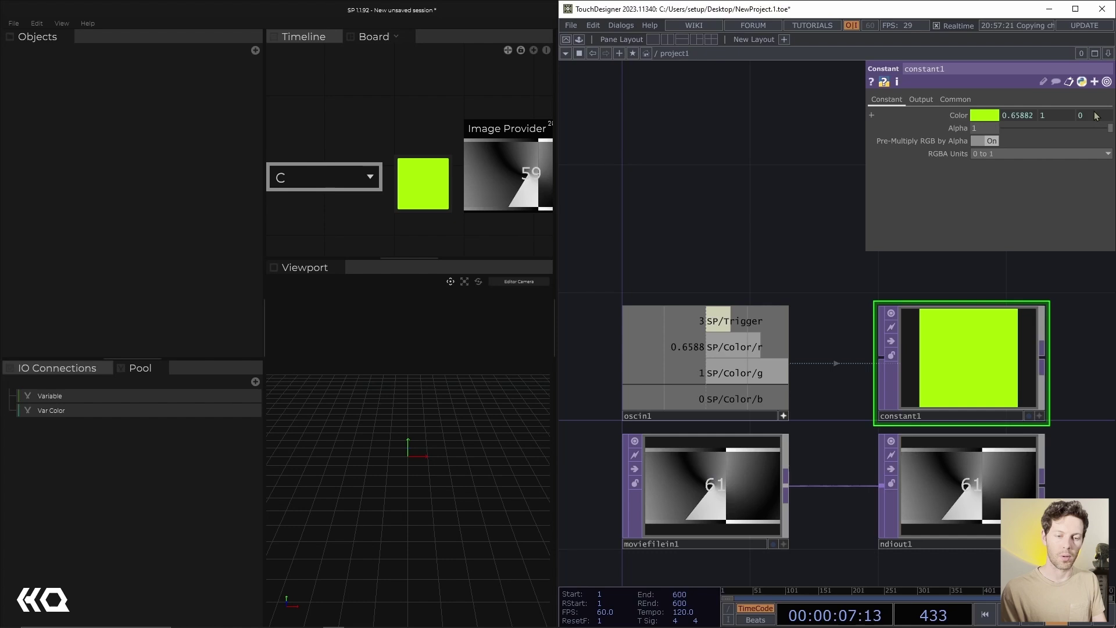
- Switch to SP and change the board's color field to pure red, 100 % red with no green or blue
{"action": "left_click", "coordinate": [421, 184]}
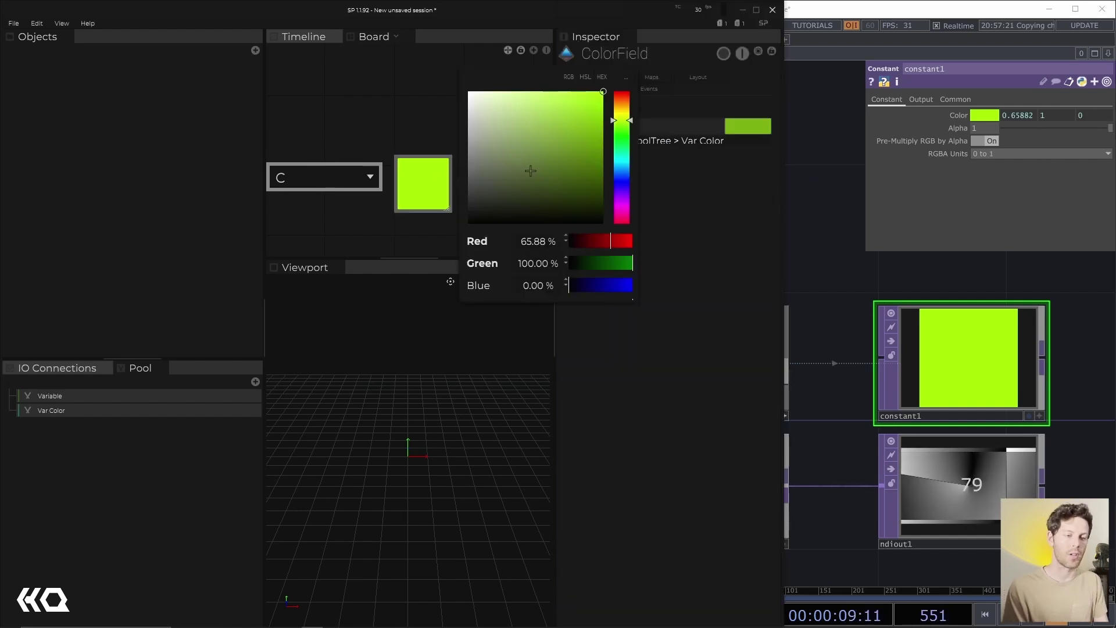
{"action": "left_click_drag", "start_coordinate": [529, 170], "coordinate": [631, 88]}
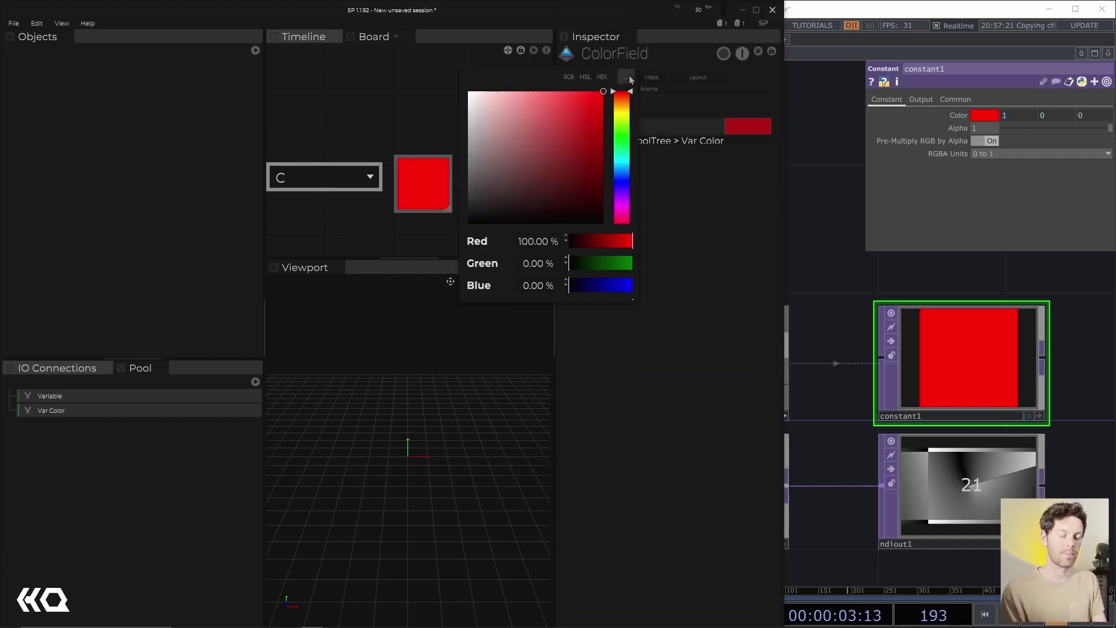
{"action": "left_click", "coordinate": [383, 132]}
- Rename the unnamed trigger block on the timeline as Red
{"action": "left_click", "coordinate": [300, 38]}
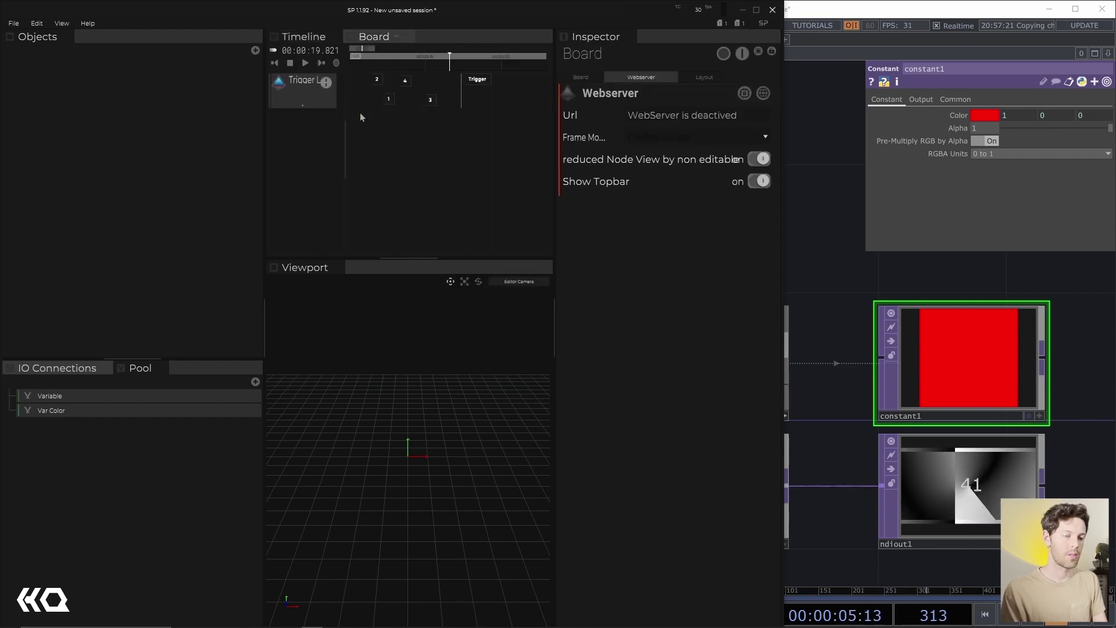
{"action": "left_click", "coordinate": [476, 85]}
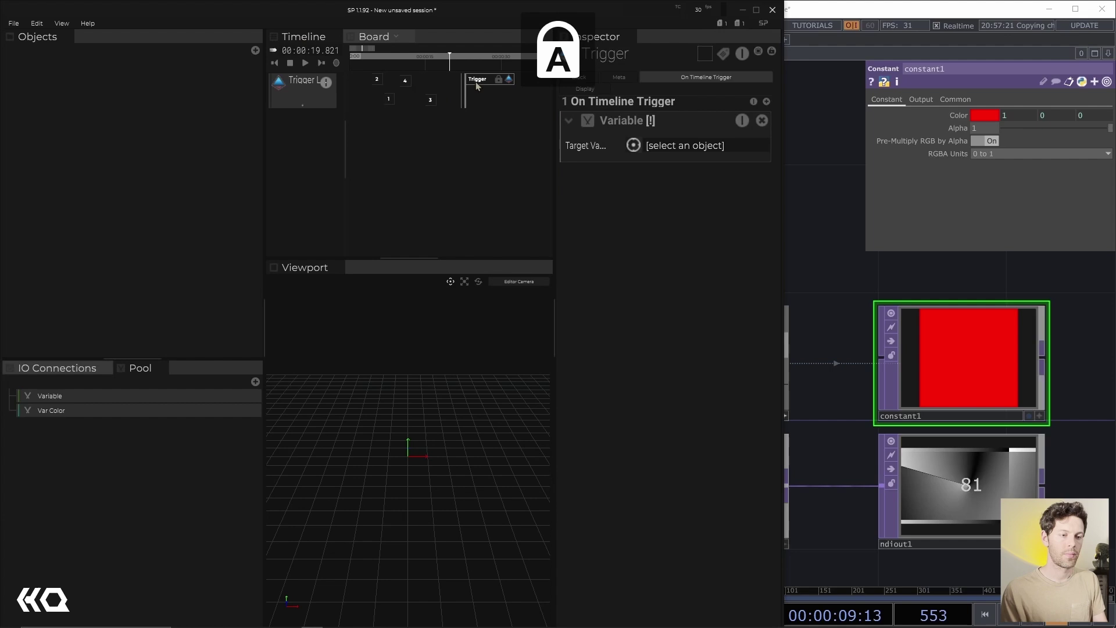
{"action": "scroll", "coordinate": [475, 81], "scroll_direction": "up", "scroll_amount": 4}
{"action": "scroll", "coordinate": [476, 82], "scroll_direction": "right", "scroll_amount": 3}
{"action": "scroll", "coordinate": [476, 86], "scroll_direction": "up", "scroll_amount": 3}
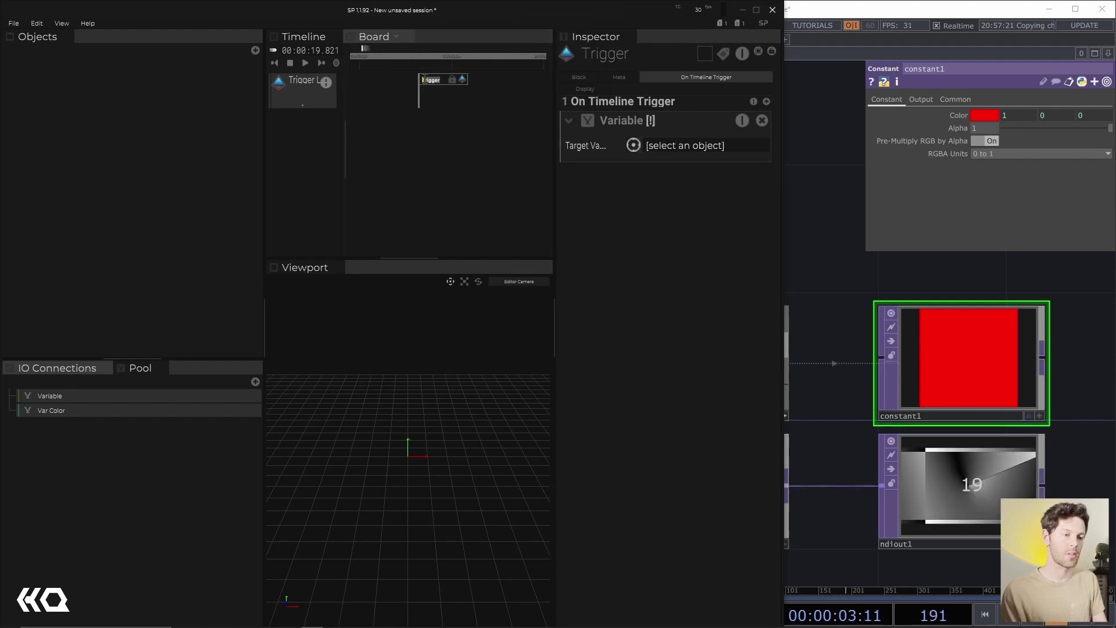
{"action": "left_click", "coordinate": [432, 80]}
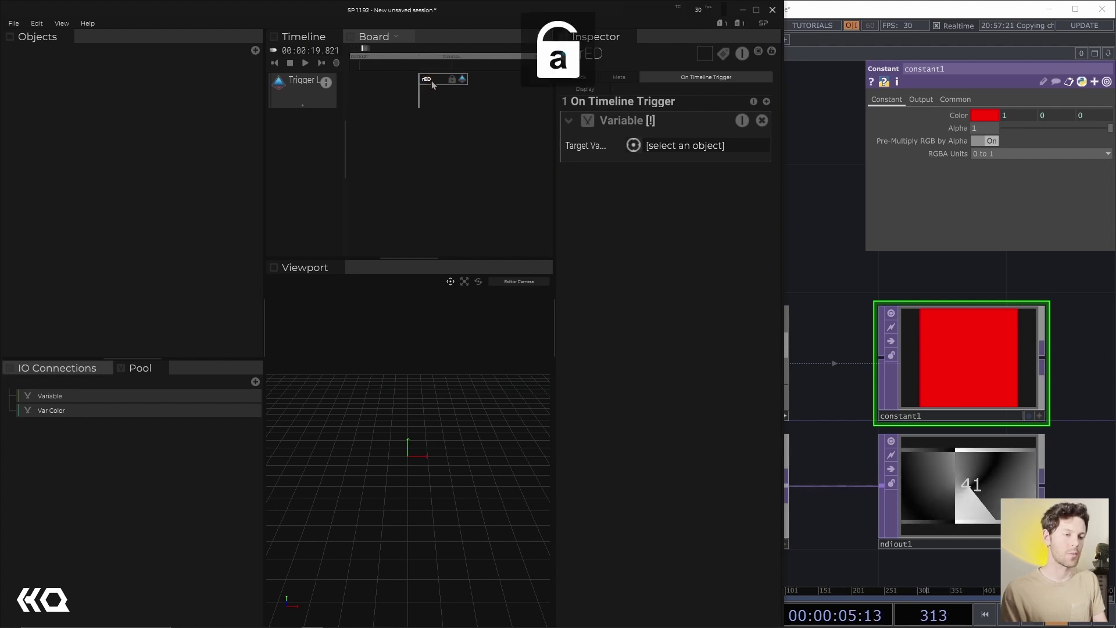
{"action": "type", "text": "Red"}
{"action": "key", "text": "Return"}
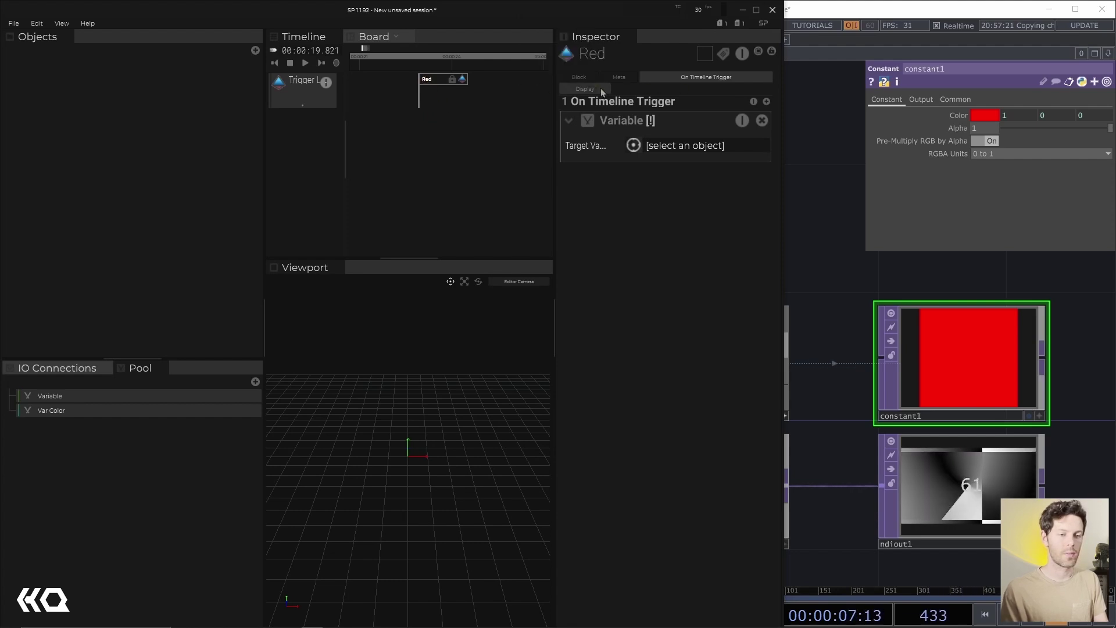
- Set the Red trigger block's item color to 100 % red, 0 % green and 0 % blue
{"action": "left_click", "coordinate": [585, 88]}
{"action": "right_click", "coordinate": [734, 150]}
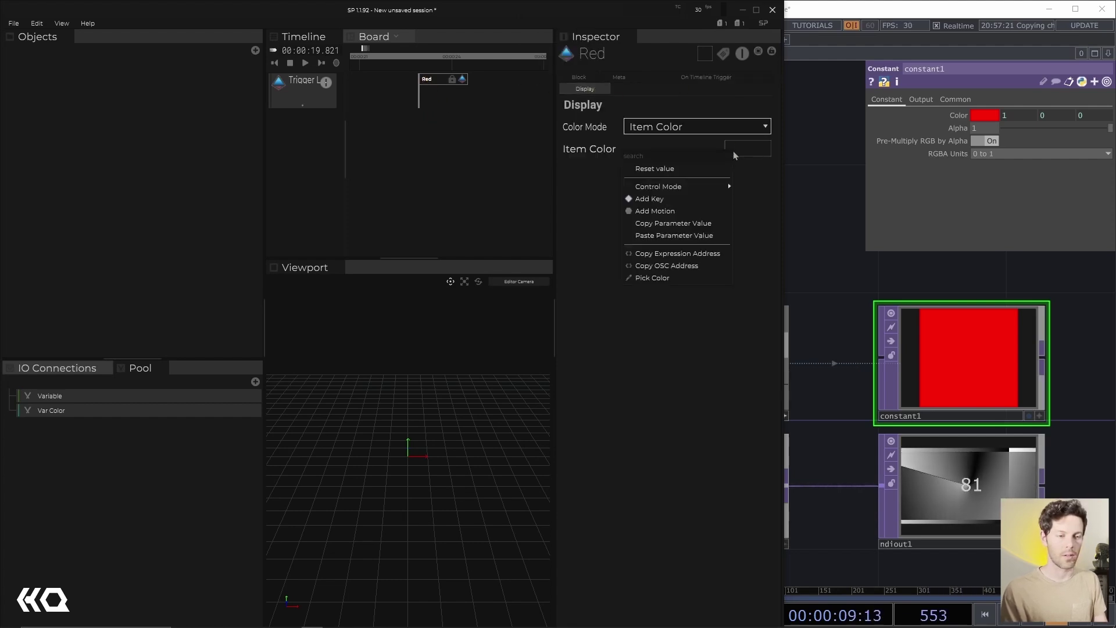
{"action": "left_click", "coordinate": [742, 151]}
{"action": "left_click_drag", "start_coordinate": [796, 139], "coordinate": [981, 2]}
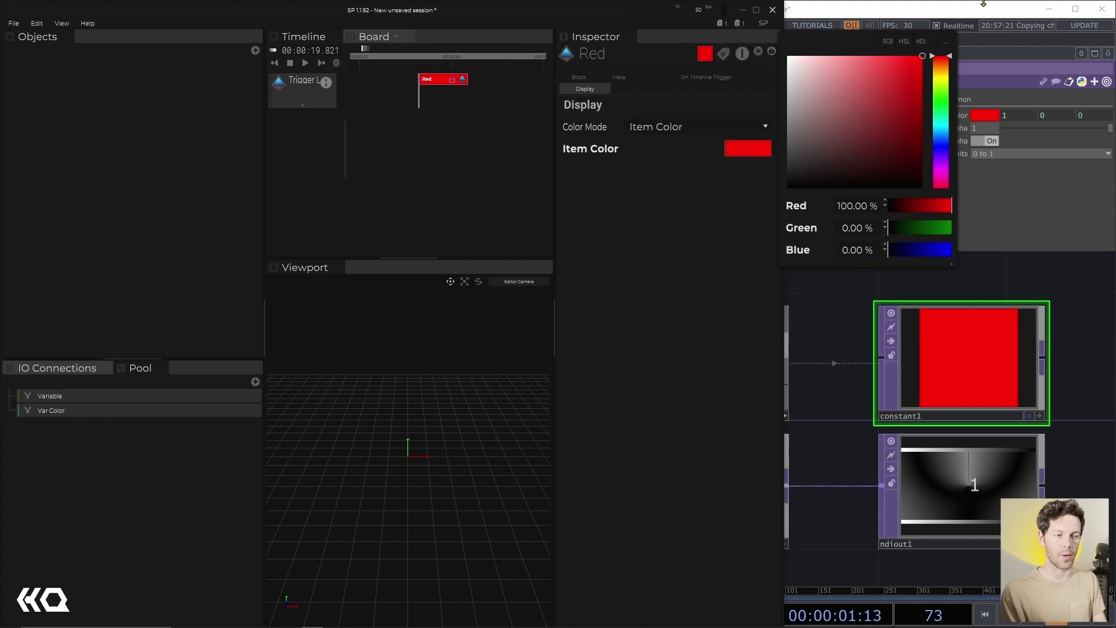
{"action": "left_click", "coordinate": [464, 137]}
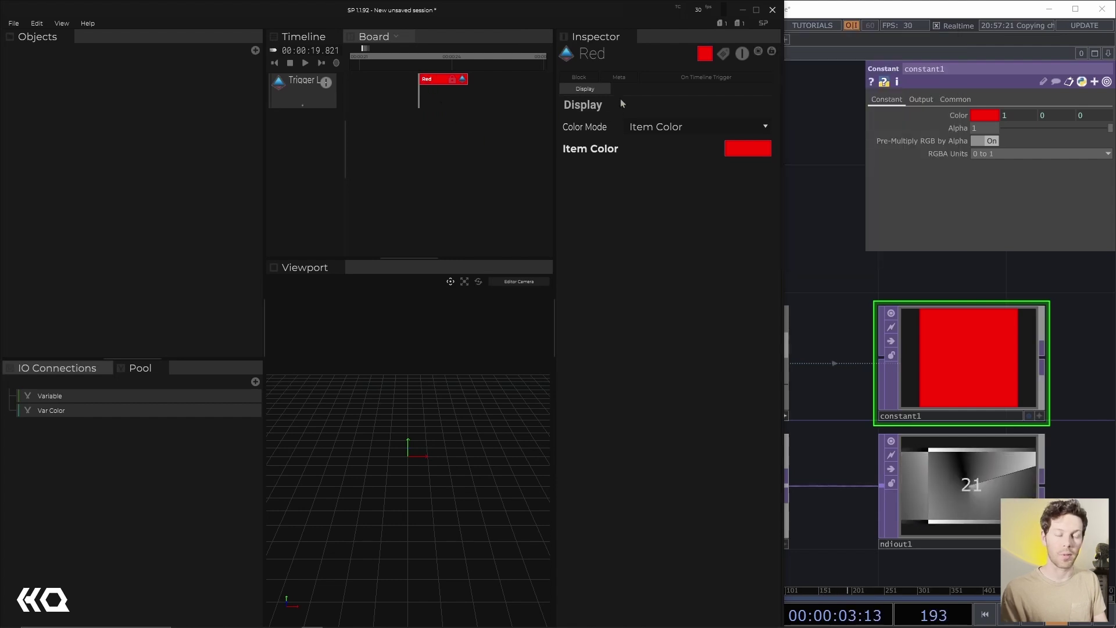
- Target the pool's Var Color variable in the Red block's On Timeline Trigger variable action
{"action": "left_click", "coordinate": [678, 79]}
{"action": "left_click", "coordinate": [633, 144]}
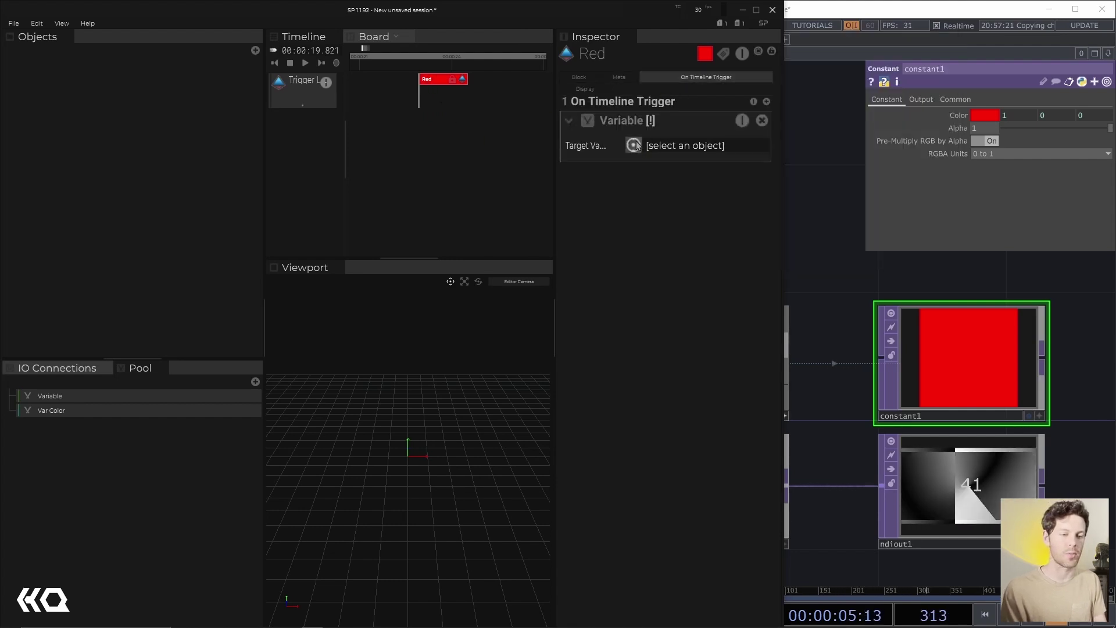
{"action": "left_click", "coordinate": [82, 366]}
{"action": "left_click", "coordinate": [43, 417]}
{"action": "left_click", "coordinate": [125, 367]}
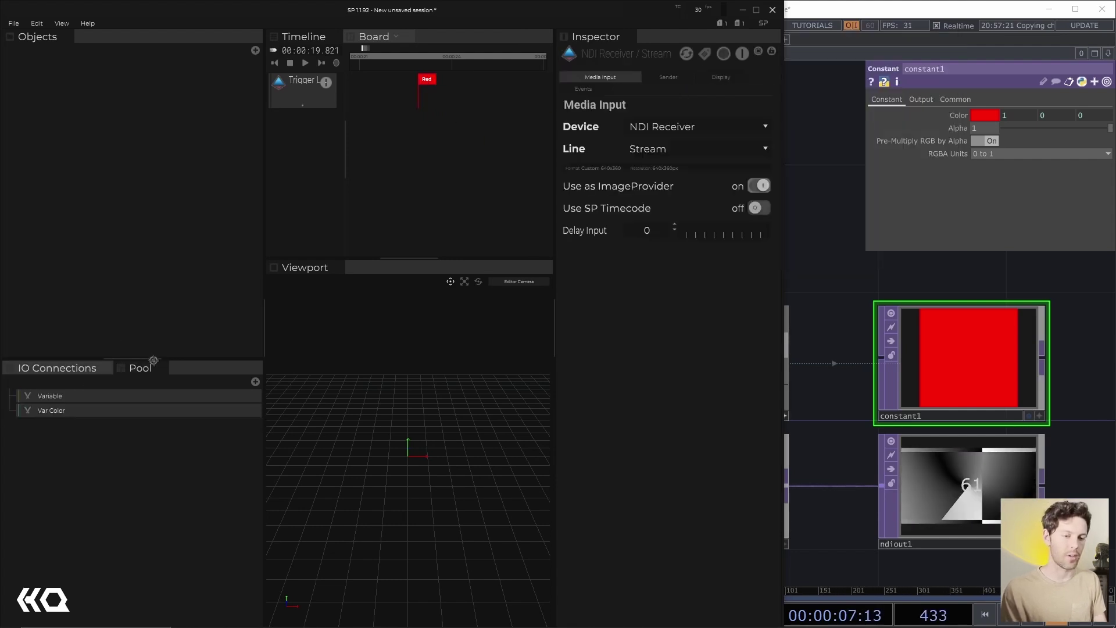
{"action": "left_click", "coordinate": [145, 415]}
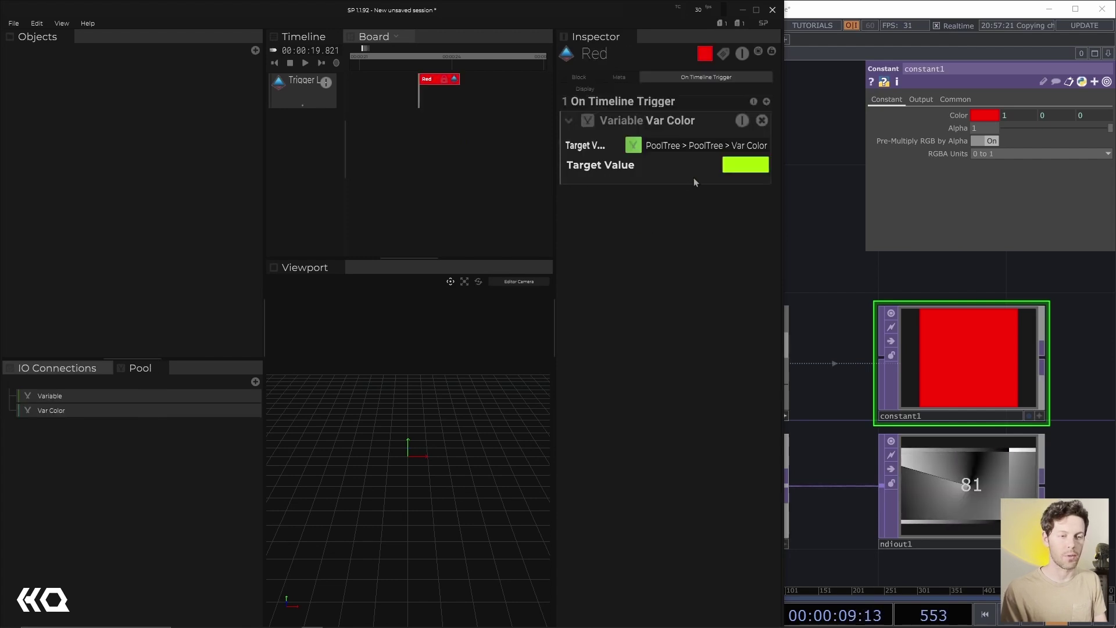
- Paste the copied color into the Red block's Var Color target value and check its 100 % red, 0 % green, 0 % blue components
{"action": "right_click", "coordinate": [747, 165]}
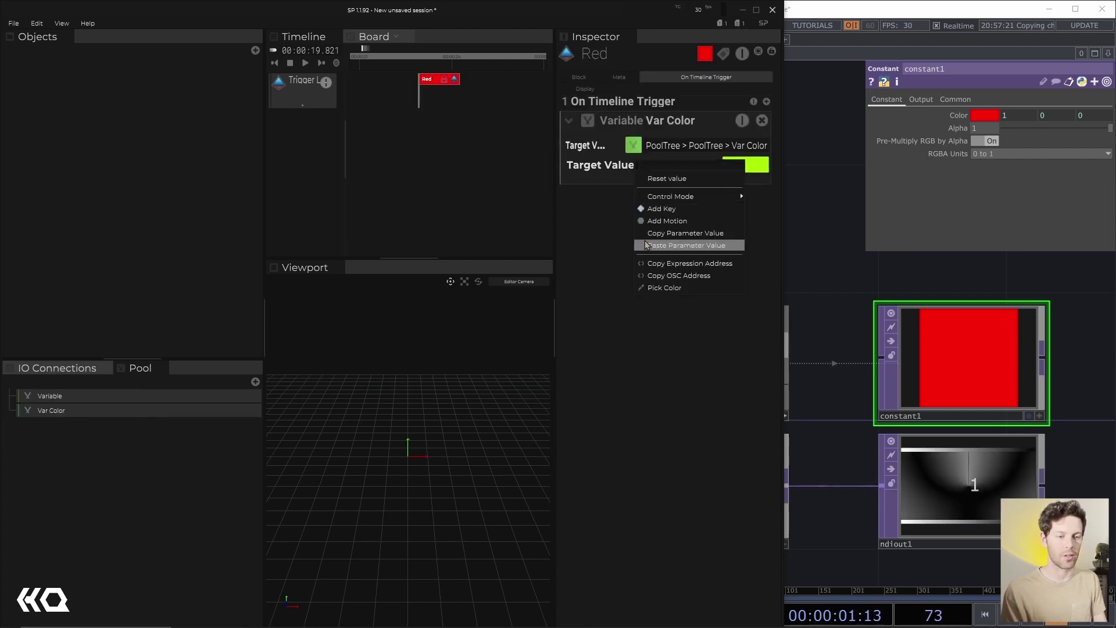
{"action": "left_click", "coordinate": [695, 244]}
{"action": "left_click", "coordinate": [752, 169]}
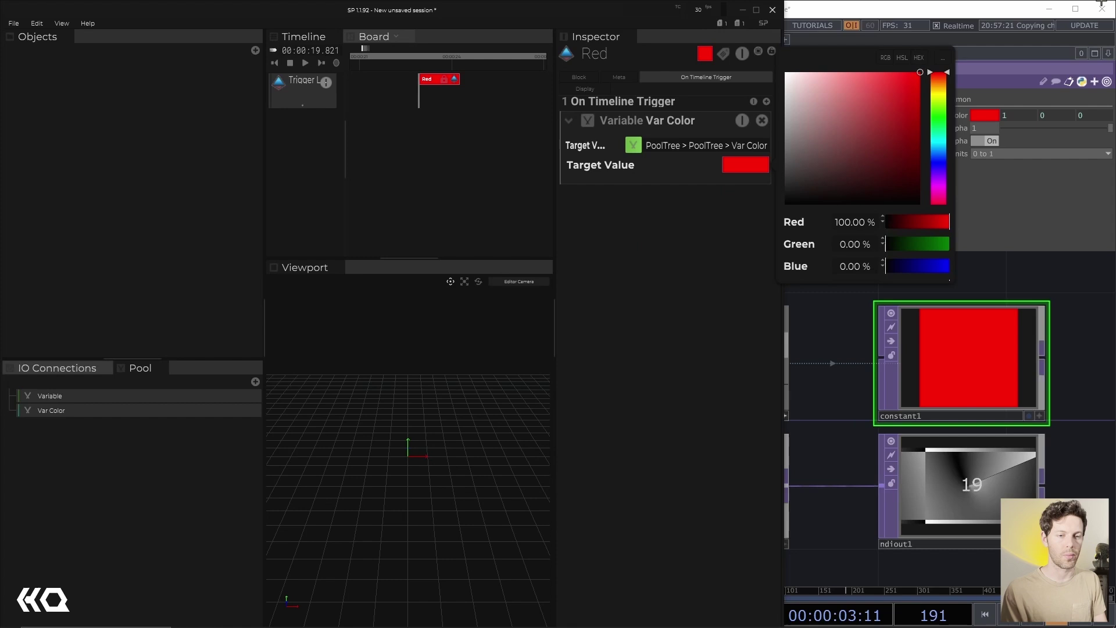
{"action": "left_click", "coordinate": [675, 249]}
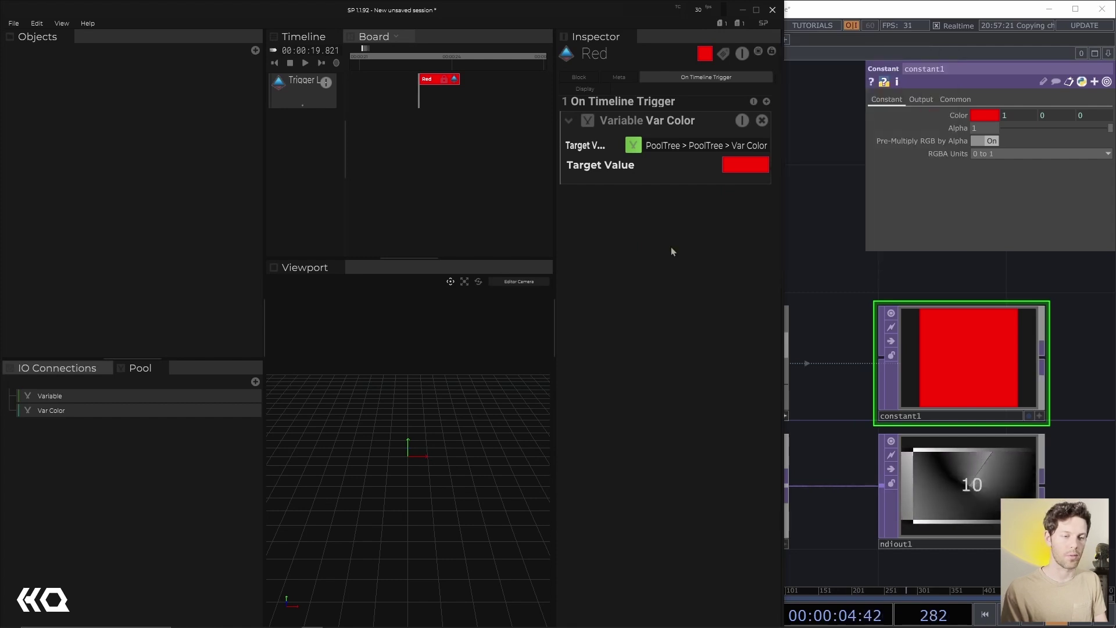
- Duplicate the Red trigger block and place the copy just after it on the timeline, at about 24.3 s
{"action": "scroll", "coordinate": [451, 82], "scroll_direction": "down", "scroll_amount": 5}
{"action": "left_click", "coordinate": [438, 81]}
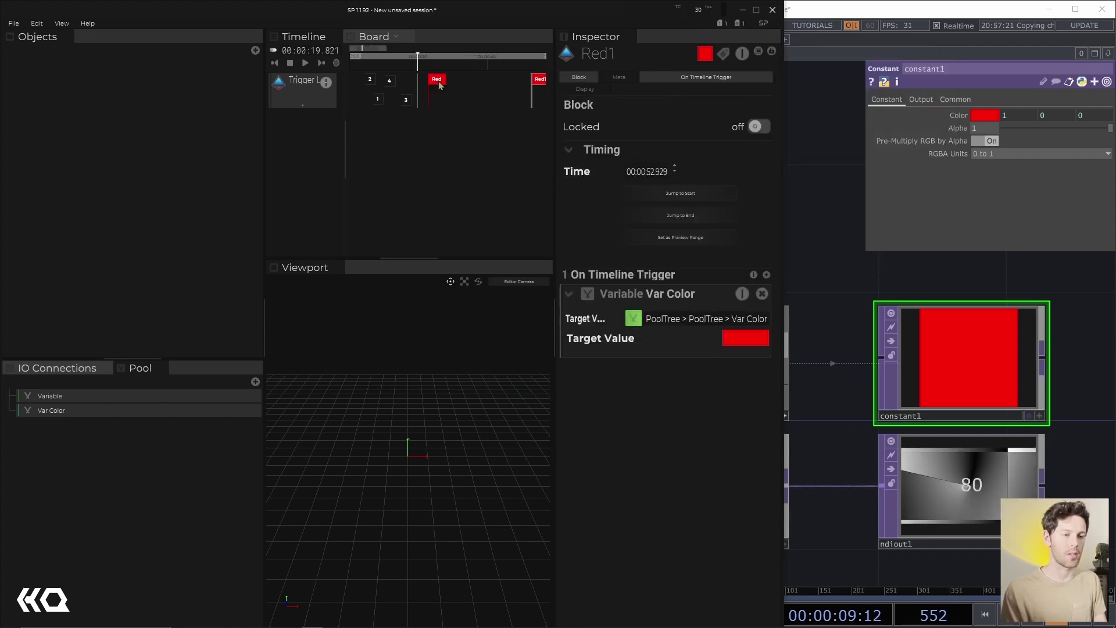
{"action": "key", "text": "ctrl+d"}
{"action": "left_click_drag", "start_coordinate": [540, 83], "coordinate": [441, 135]}
- Set the duplicated block's Var Color target value to 7.84 % red, 100 % green and 0 % blue, and rename the block Green
{"action": "left_click", "coordinate": [731, 340]}
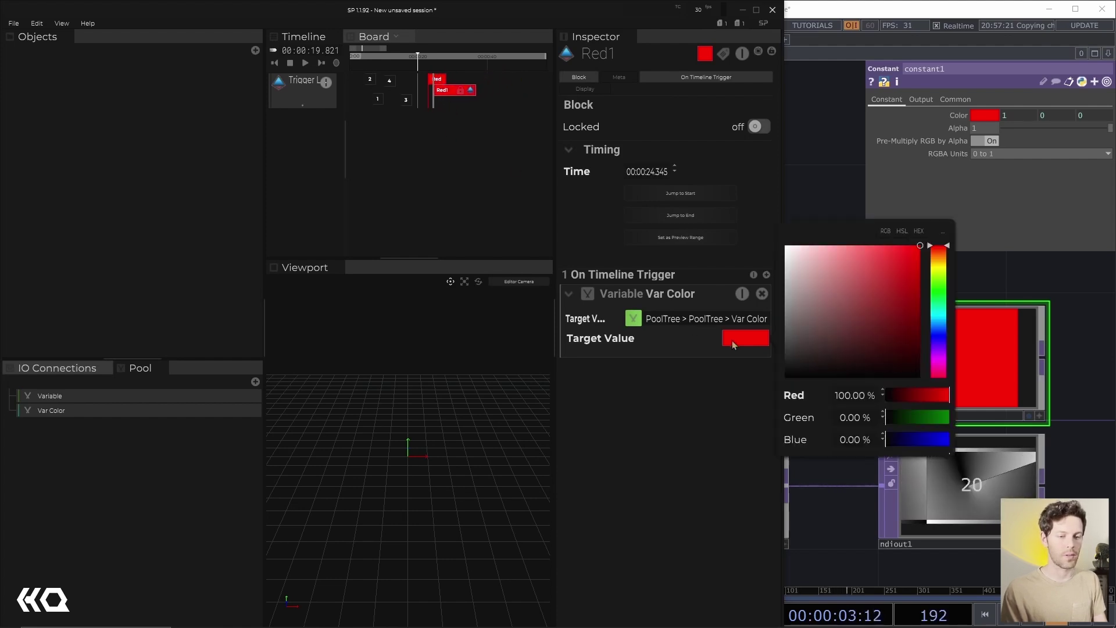
{"action": "left_click", "coordinate": [937, 287]}
{"action": "left_click", "coordinate": [937, 288]}
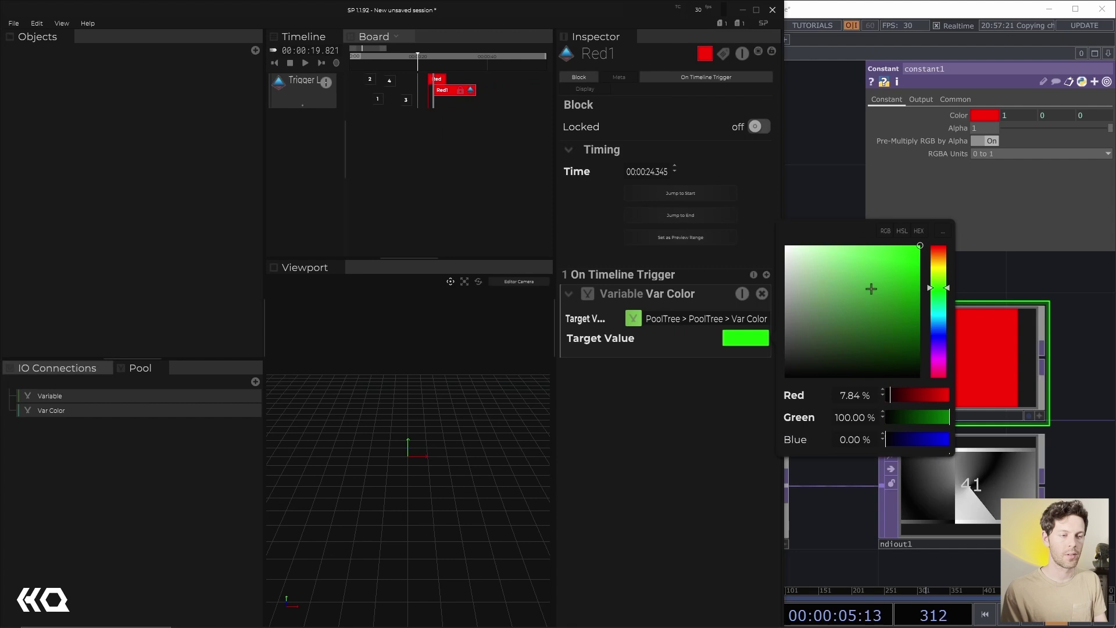
{"action": "left_click", "coordinate": [450, 95]}
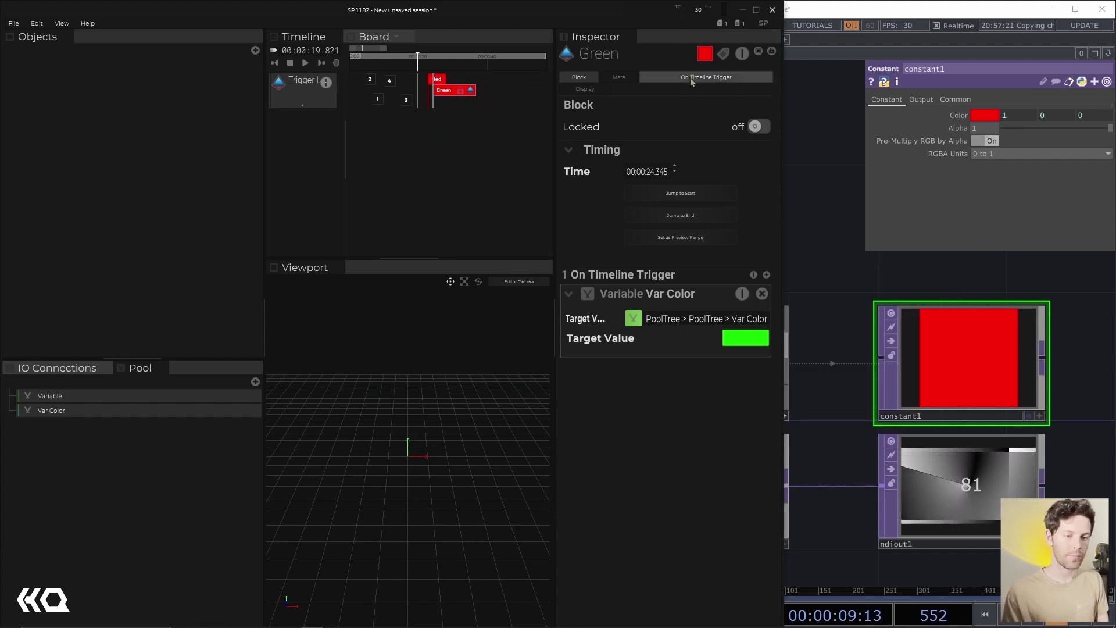
- Set the Green block's item color to 10.58 % red, 100 % green and 0 % blue
{"action": "left_click", "coordinate": [670, 80]}
{"action": "left_click", "coordinate": [585, 89]}
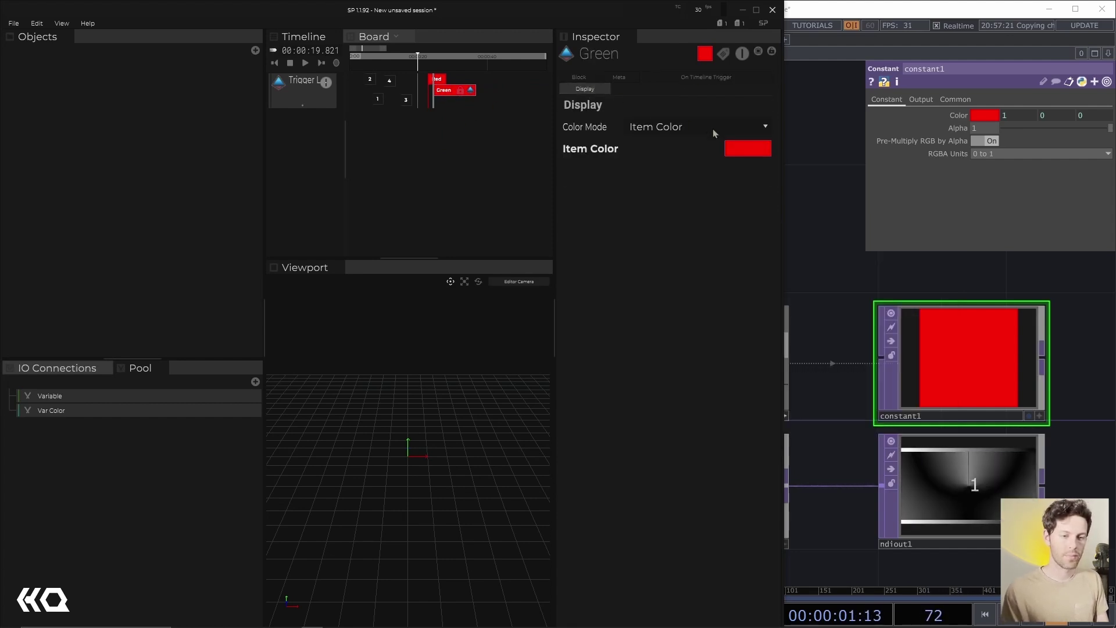
{"action": "left_click", "coordinate": [736, 148]}
{"action": "left_click", "coordinate": [943, 103]}
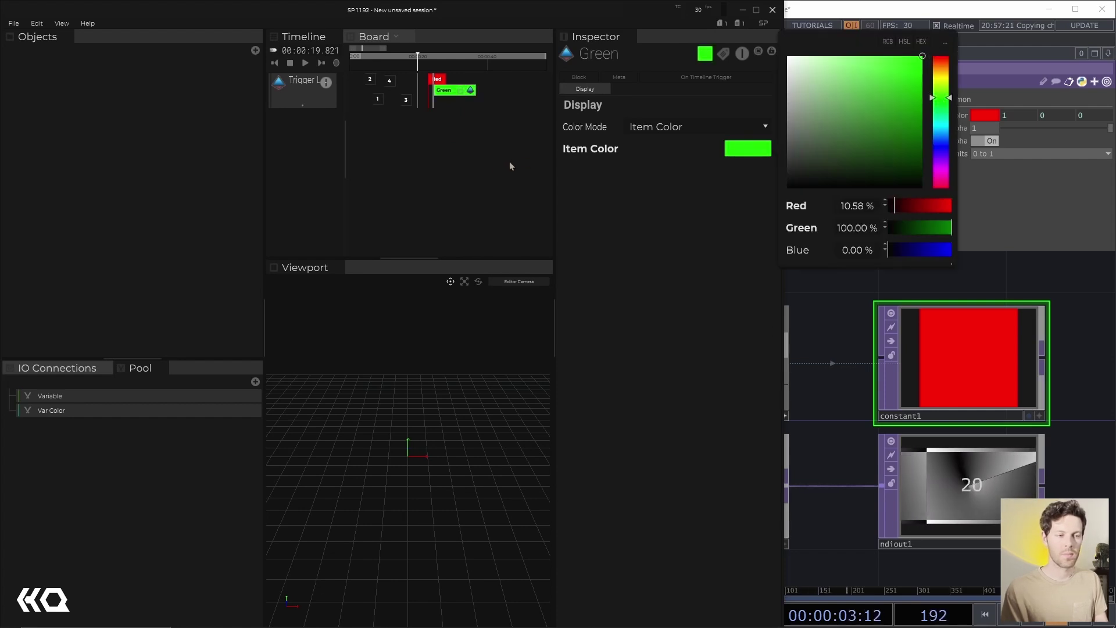
- Duplicate the Green trigger block and place the copy just after it on the timeline, at about 27.6 s
{"action": "left_click", "coordinate": [463, 159]}
{"action": "key", "text": "ctrl+d"}
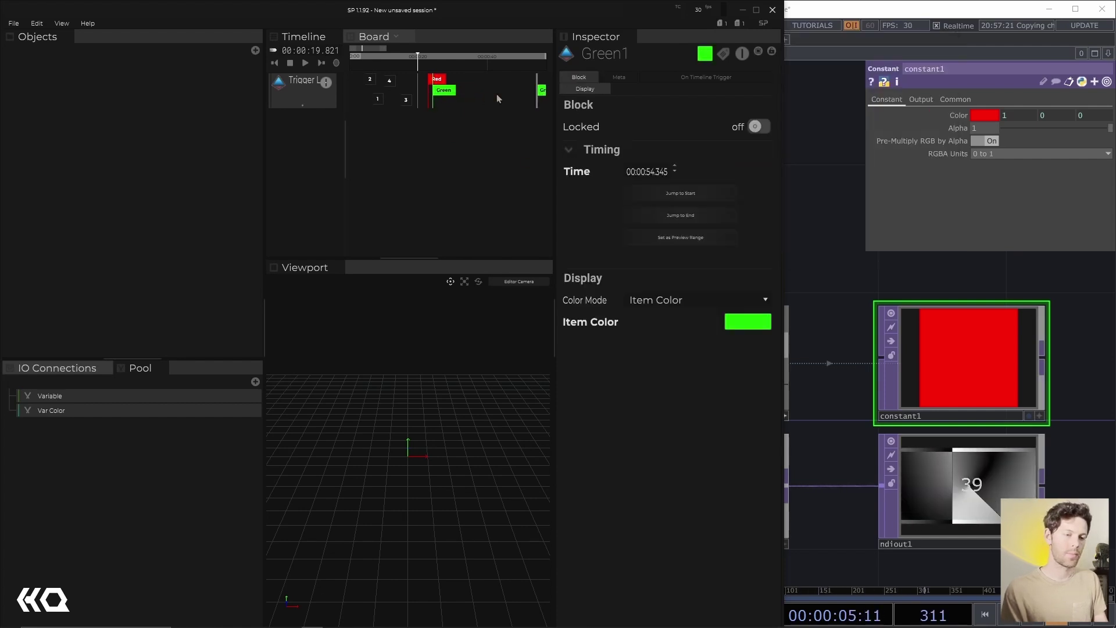
{"action": "left_click_drag", "start_coordinate": [543, 92], "coordinate": [450, 149]}
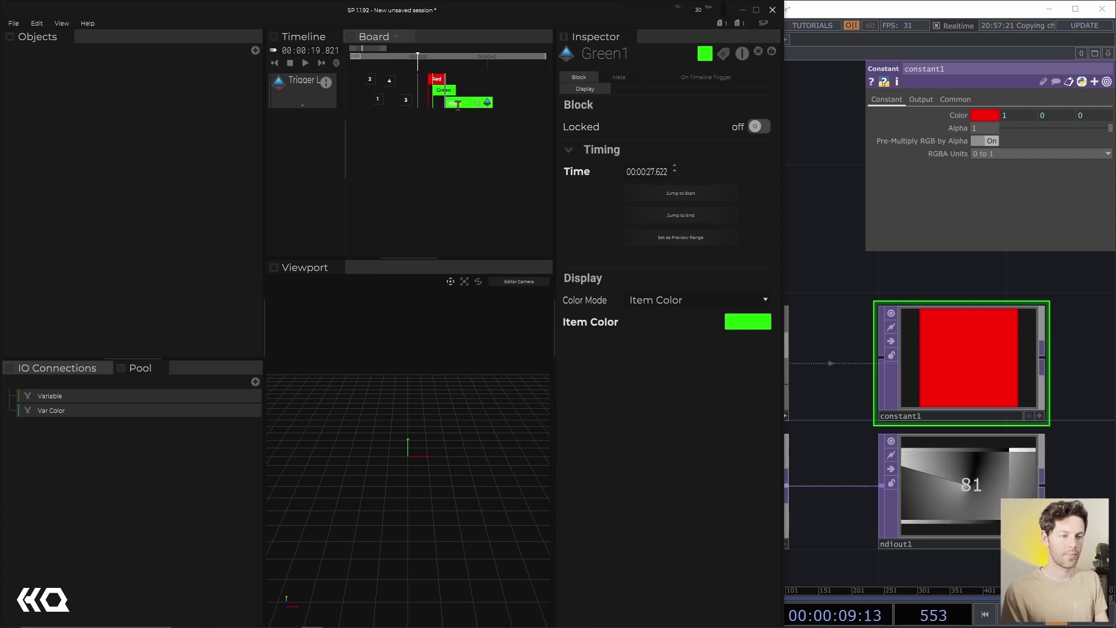
- Rename the duplicated block Blue and set its item color to 0 % red, 34.11 % green and 100 % blue
{"action": "type", "text": "Blue"}
{"action": "key", "text": "Return"}
{"action": "left_click", "coordinate": [734, 323]}
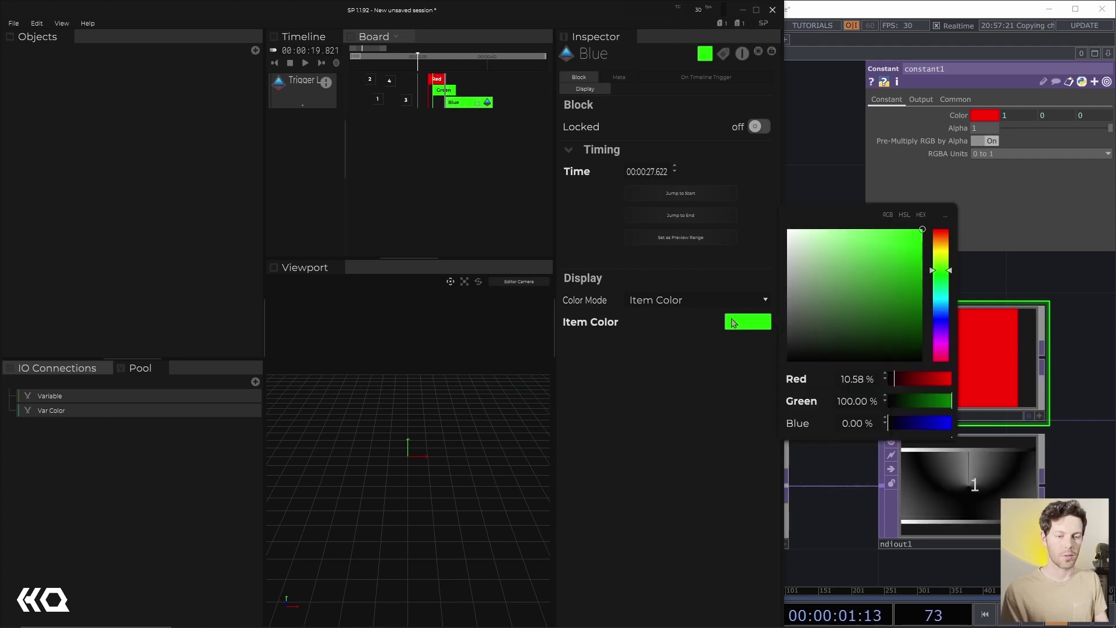
{"action": "left_click", "coordinate": [946, 311]}
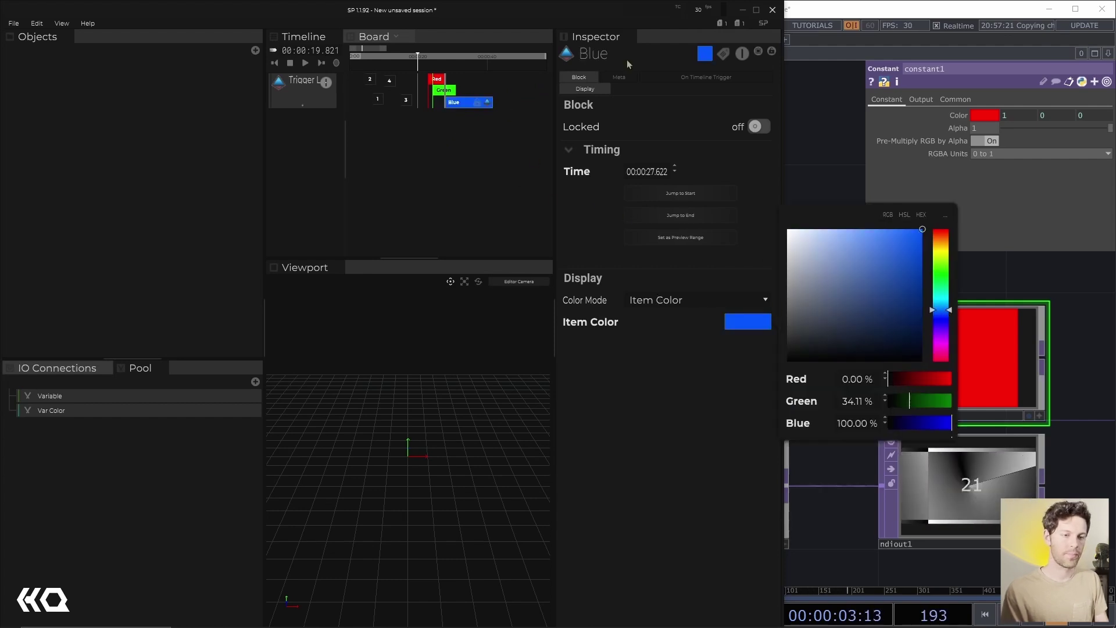
- Set the Blue block's Var Color target value to blue (0 % red, about 16 % green, 100 % blue) and play through the triggers
{"action": "left_click", "coordinate": [618, 79]}
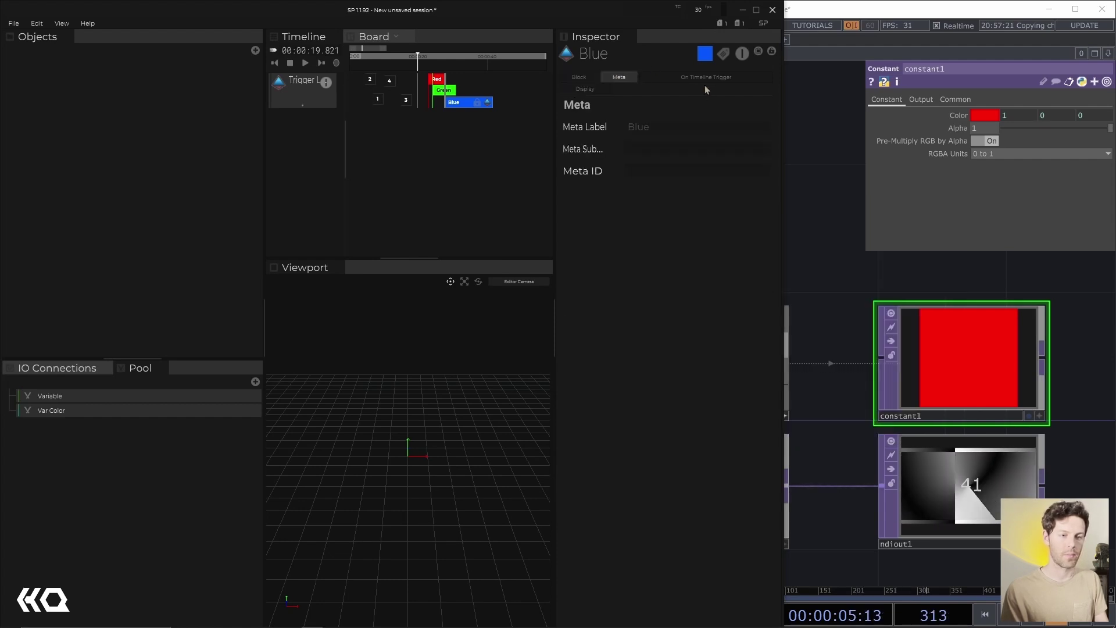
{"action": "left_click", "coordinate": [703, 78]}
{"action": "right_click", "coordinate": [742, 171]}
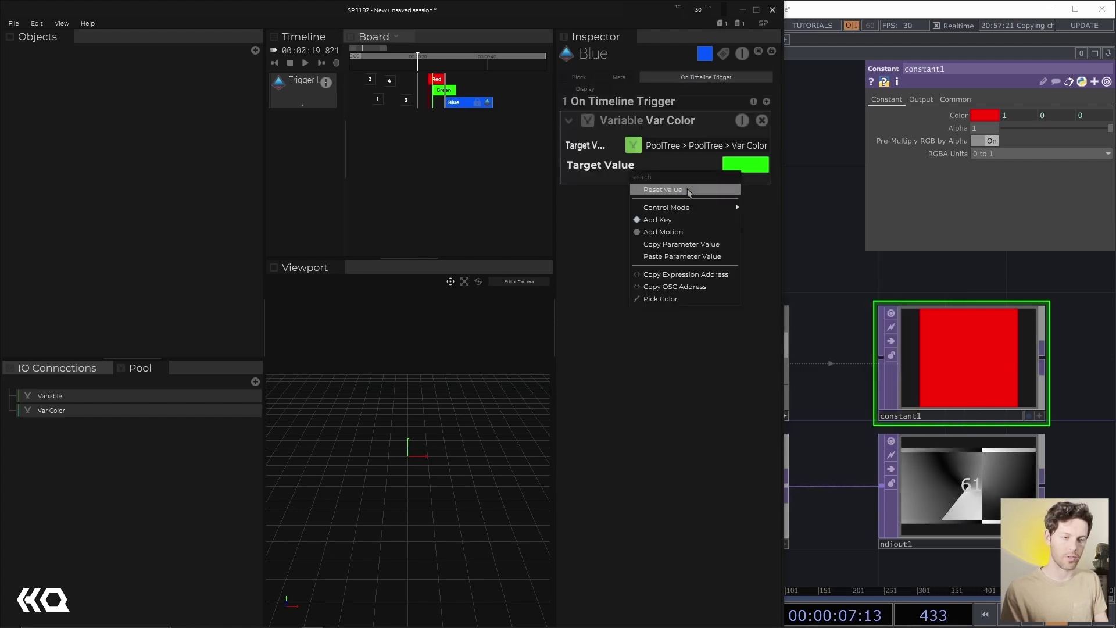
{"action": "left_click", "coordinate": [756, 169]}
{"action": "left_click", "coordinate": [943, 158]}
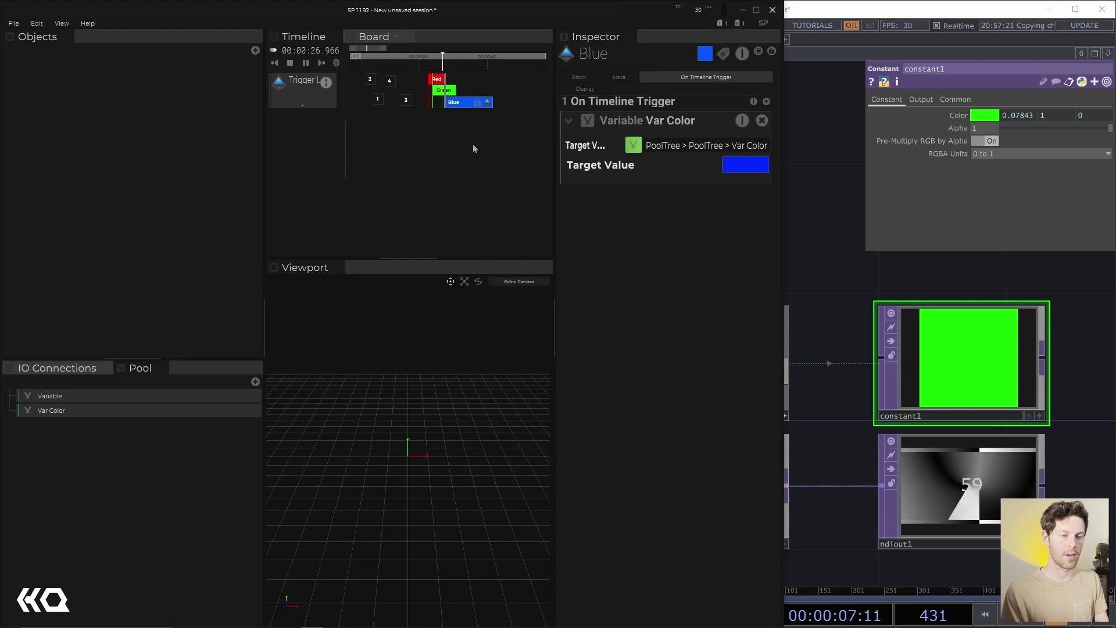
{"action": "key", "text": "space"}
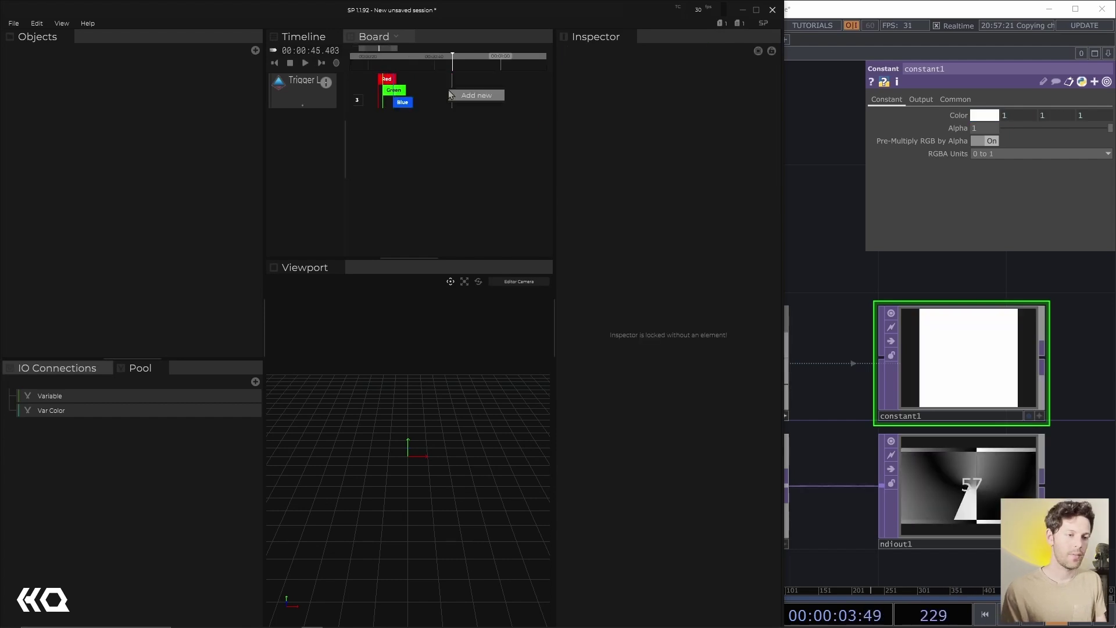
- Add a new trigger block at about 44 s on the timeline and give its On Timeline Trigger a parameter Morph action
{"action": "left_click", "coordinate": [448, 89]}
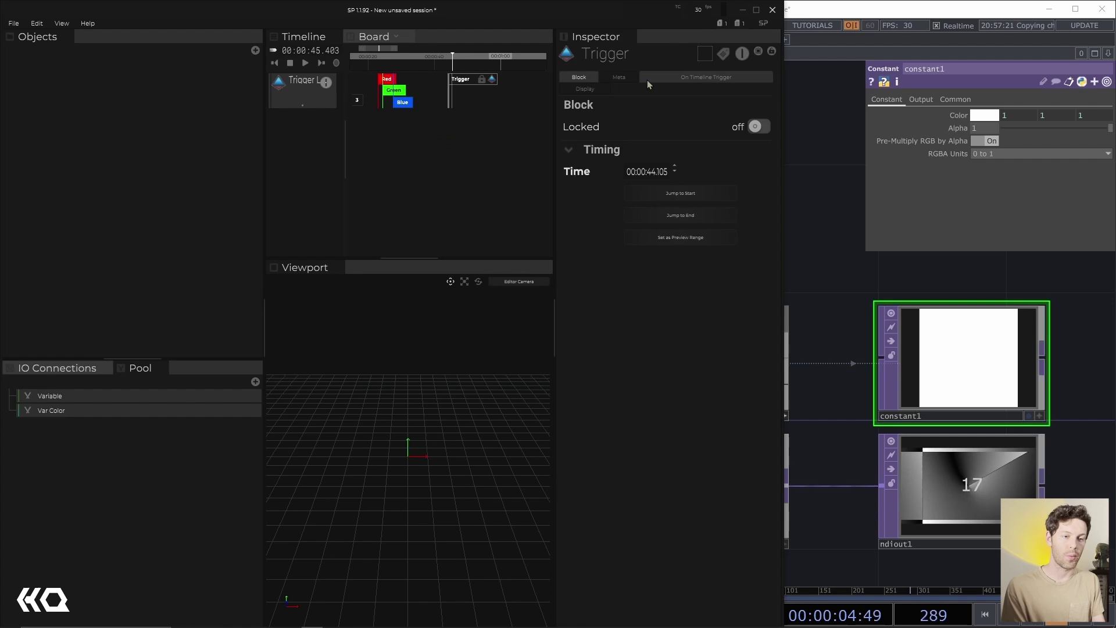
{"action": "left_click", "coordinate": [669, 82]}
{"action": "left_click", "coordinate": [766, 102]}
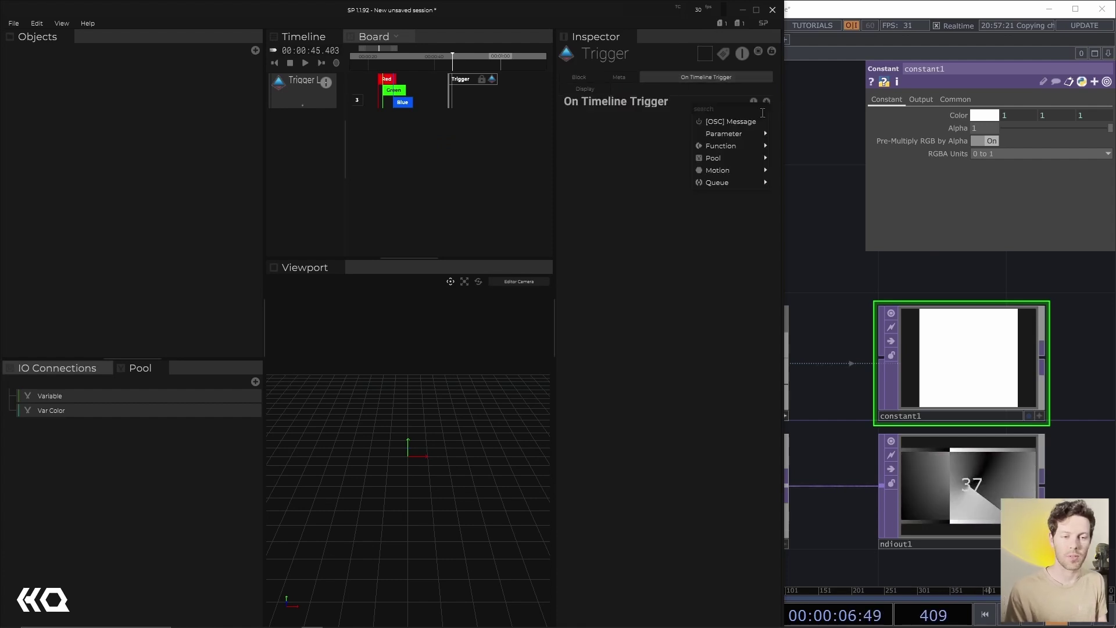
{"action": "mouse_move", "coordinate": [750, 170]}
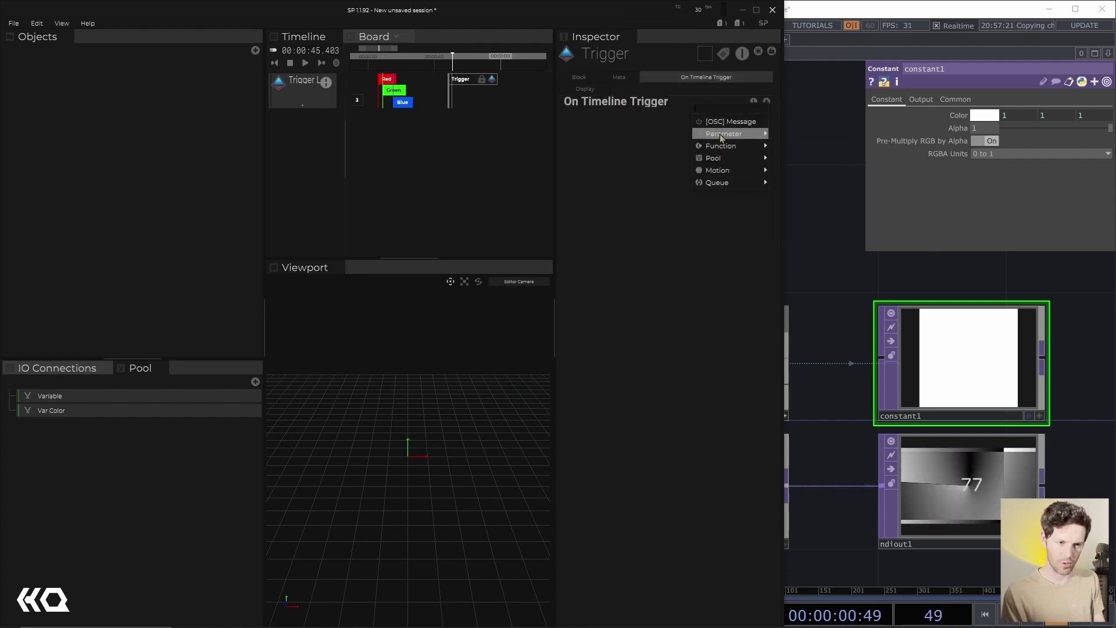
{"action": "mouse_move", "coordinate": [722, 136]}
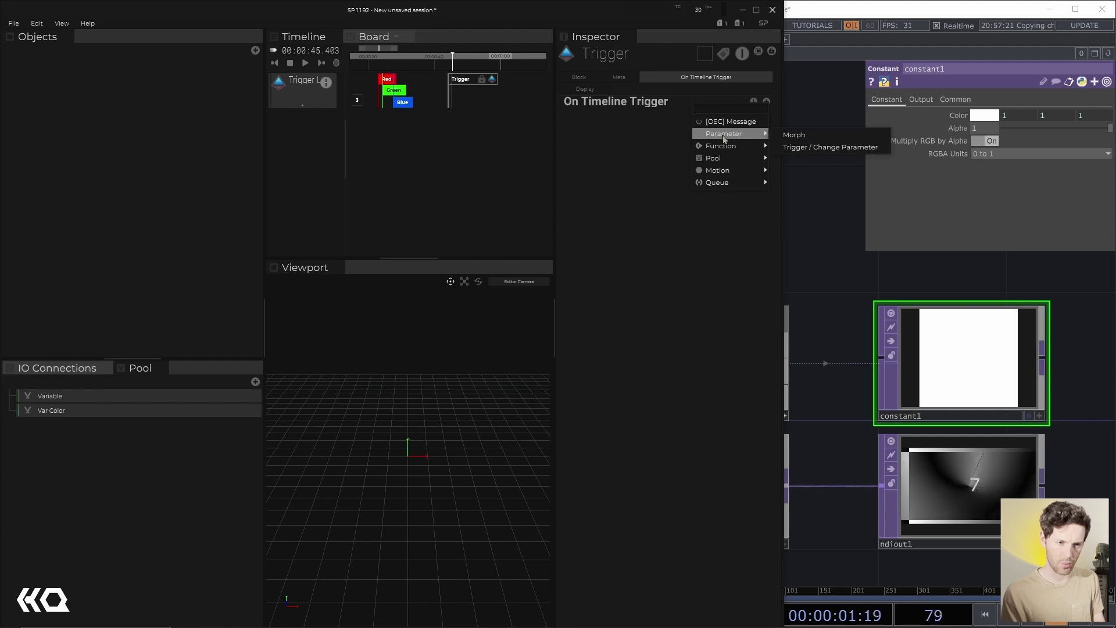
{"action": "left_click", "coordinate": [800, 137]}
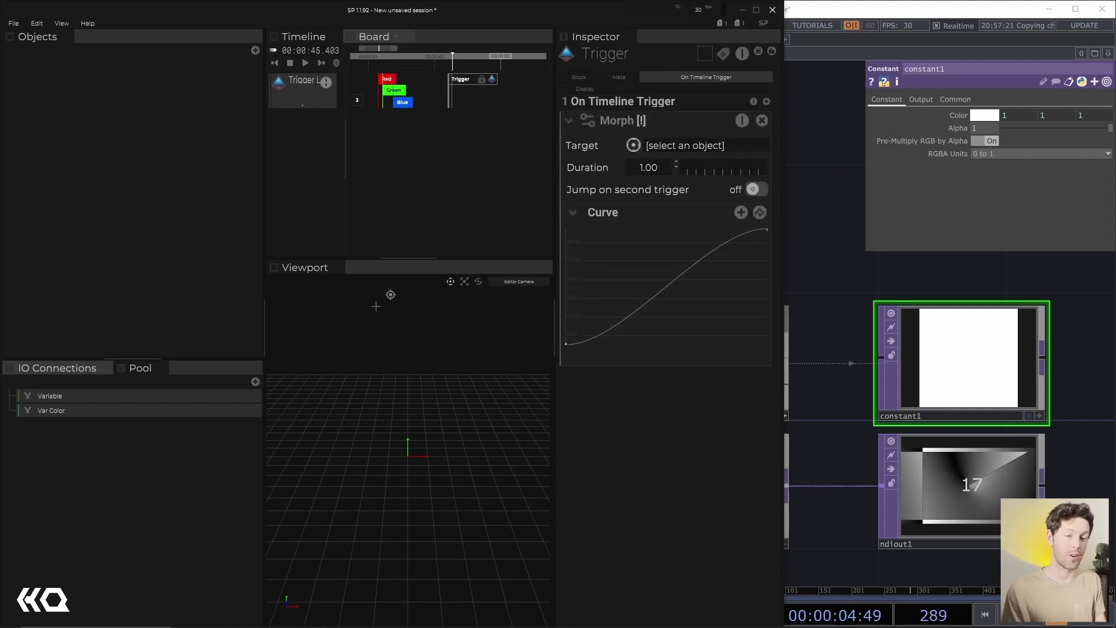
- Target the Value parameter of the pool's Var Color variable in the Morph action
{"action": "left_click", "coordinate": [188, 412]}
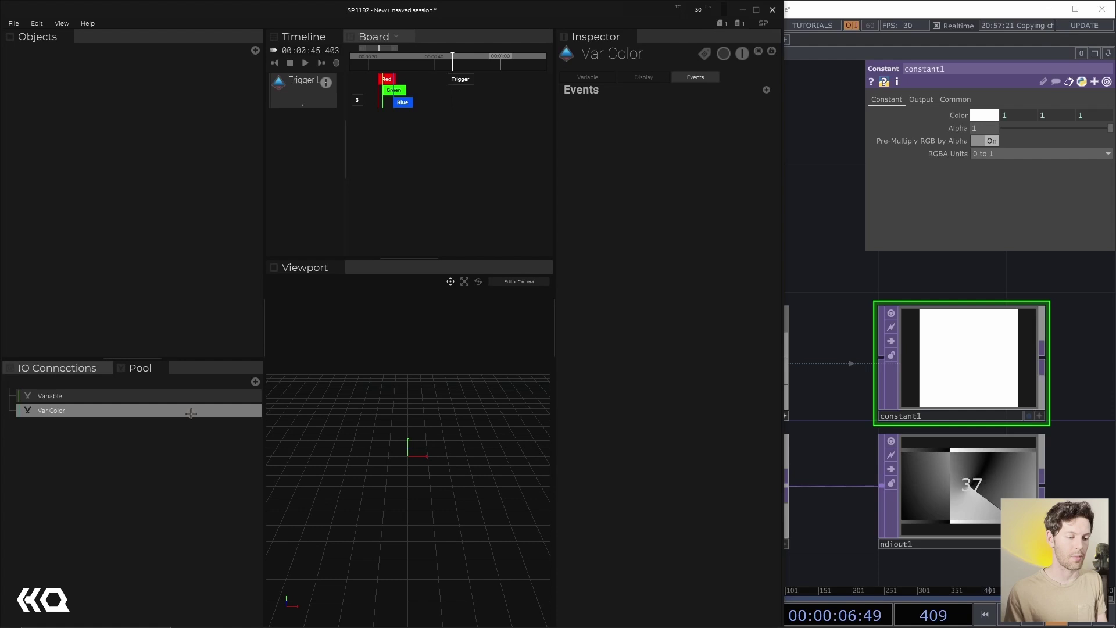
{"action": "left_click", "coordinate": [596, 77]}
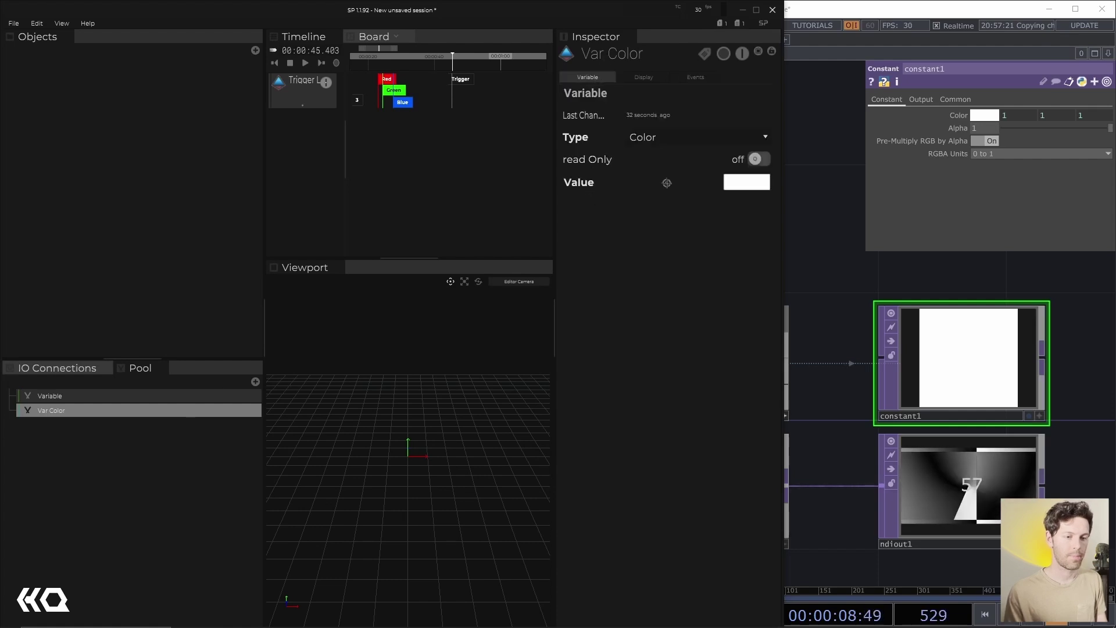
{"action": "left_click", "coordinate": [745, 183]}
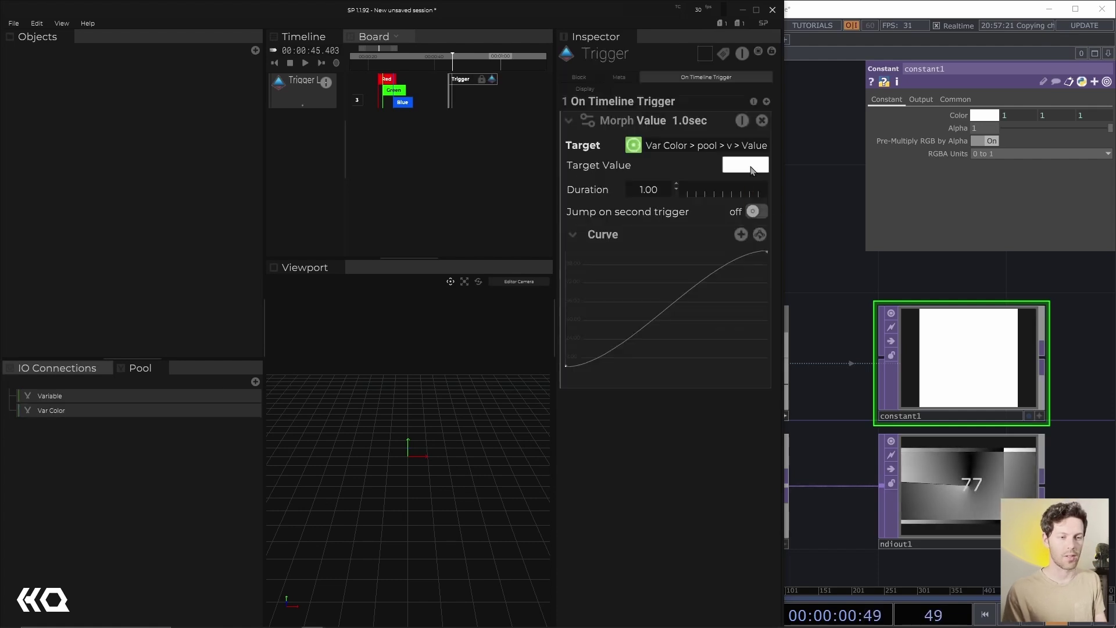
- Set the Morph action's target value to black, 0 % red, green and blue
{"action": "left_click", "coordinate": [752, 169]}
{"action": "left_click_drag", "start_coordinate": [844, 167], "coordinate": [710, 269]}
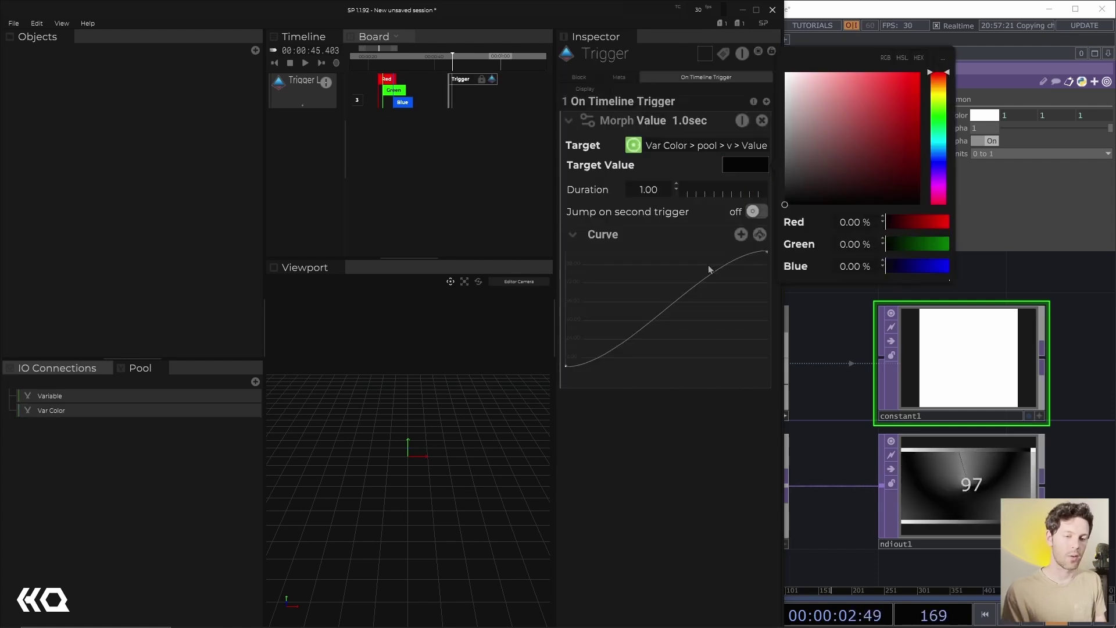
{"action": "left_click", "coordinate": [645, 443]}
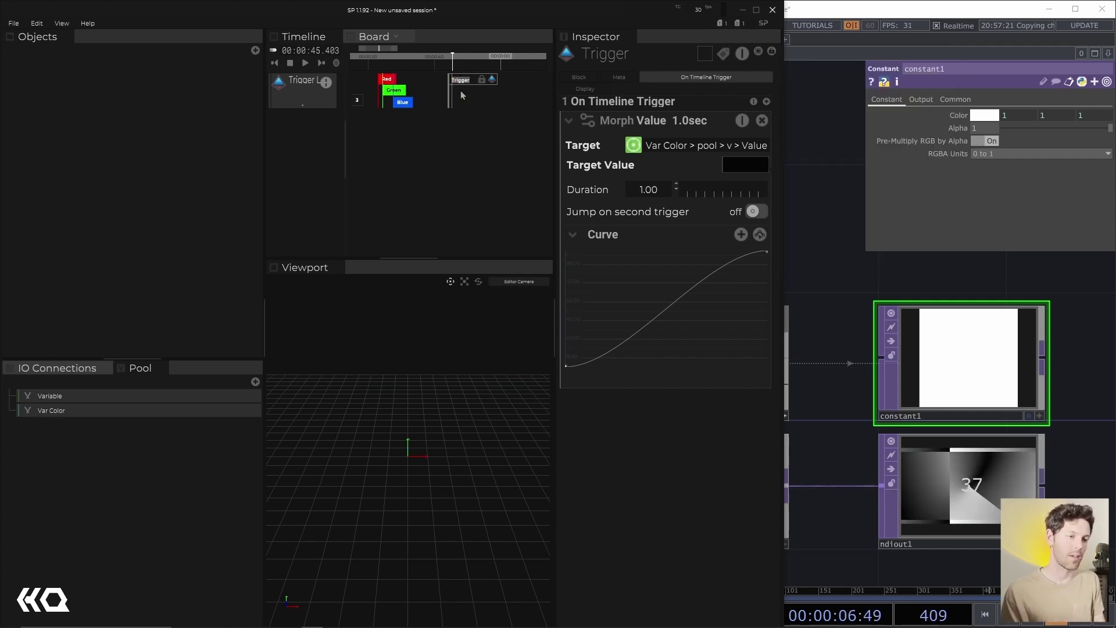
- Rename the new trigger block as Fade to Black
{"action": "type", "text": "Fade to B"}
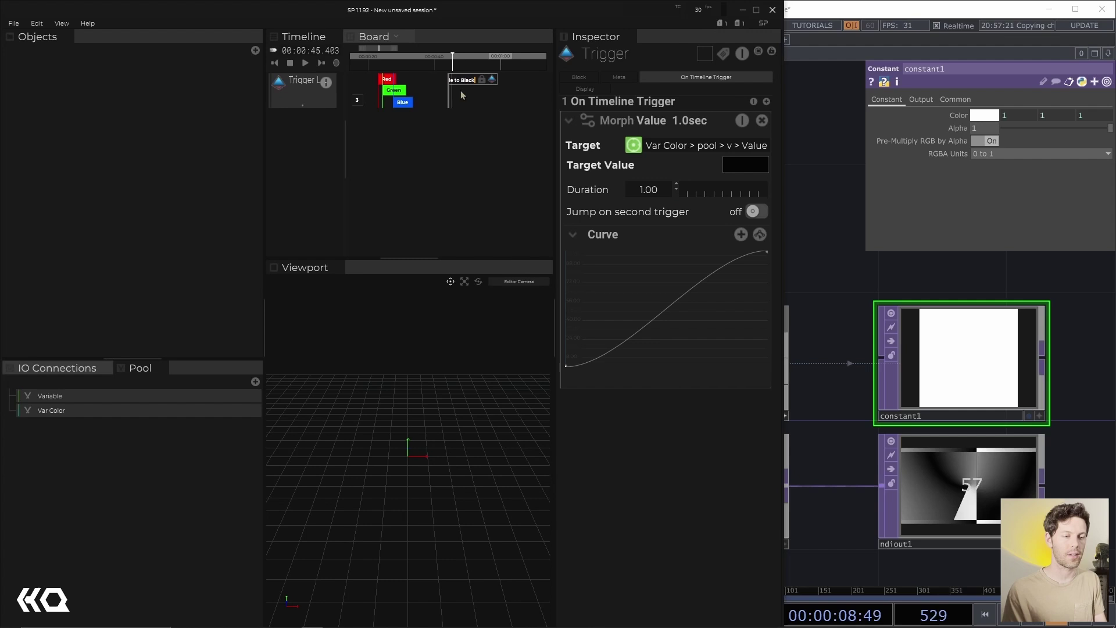
{"action": "type", "text": "lack"}
{"action": "key", "text": "Return"}
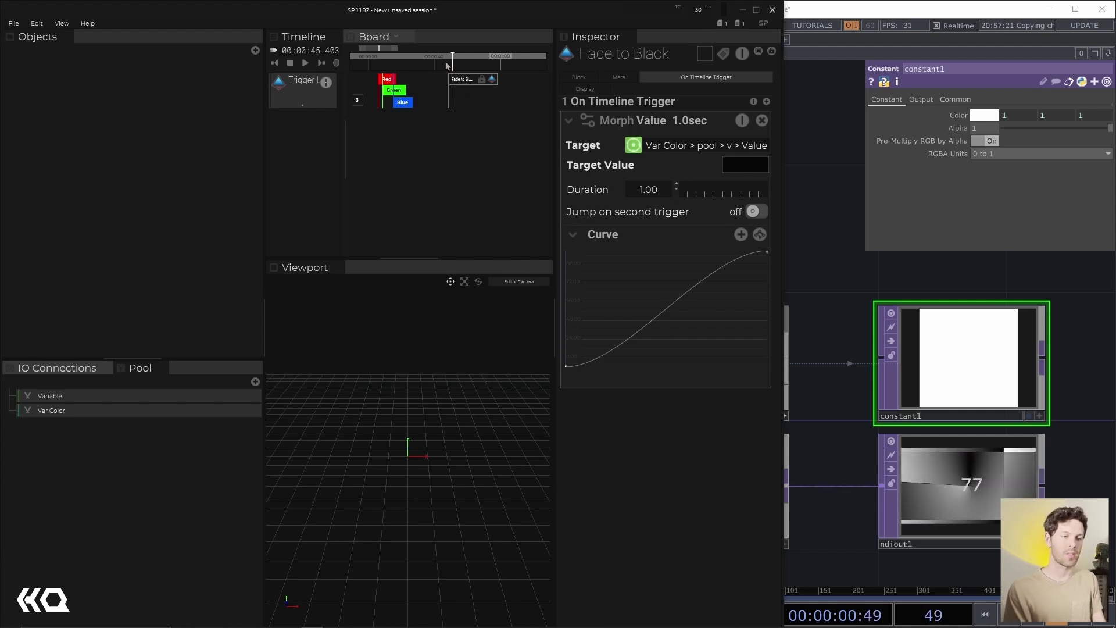
- Move the Fade to Black block to about 32 s, just after Blue, and play the timeline from about 21 s through the block
{"action": "left_click", "coordinate": [445, 67]}
{"action": "left_click", "coordinate": [372, 64]}
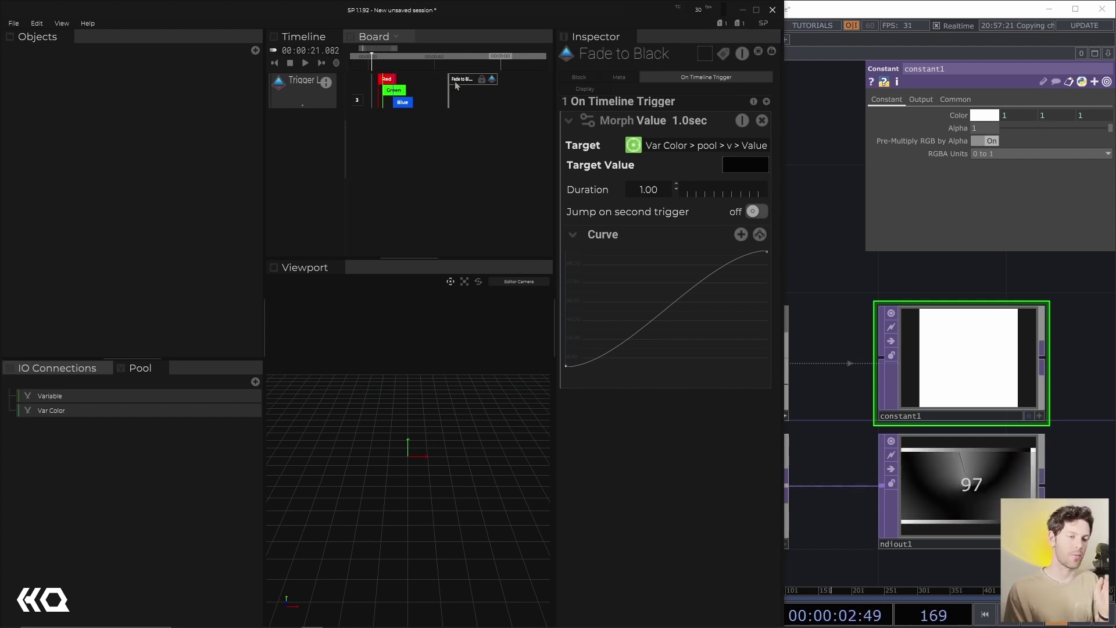
{"action": "left_click_drag", "start_coordinate": [466, 86], "coordinate": [425, 146]}
{"action": "key", "text": "space"}
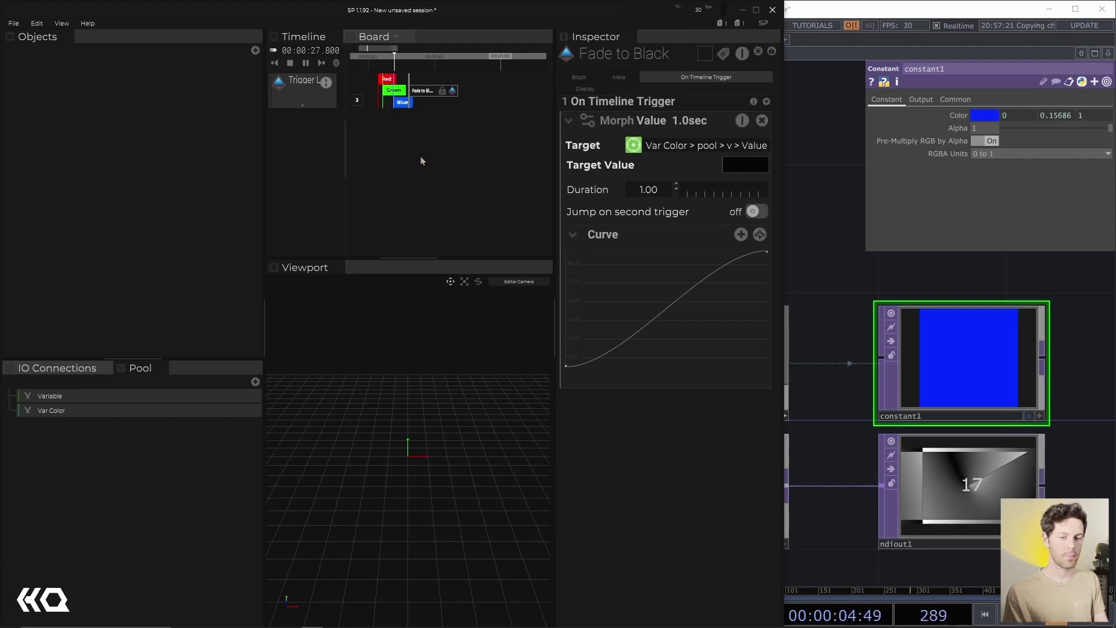
{"action": "scroll", "coordinate": [417, 95], "scroll_direction": "up", "scroll_amount": 3}
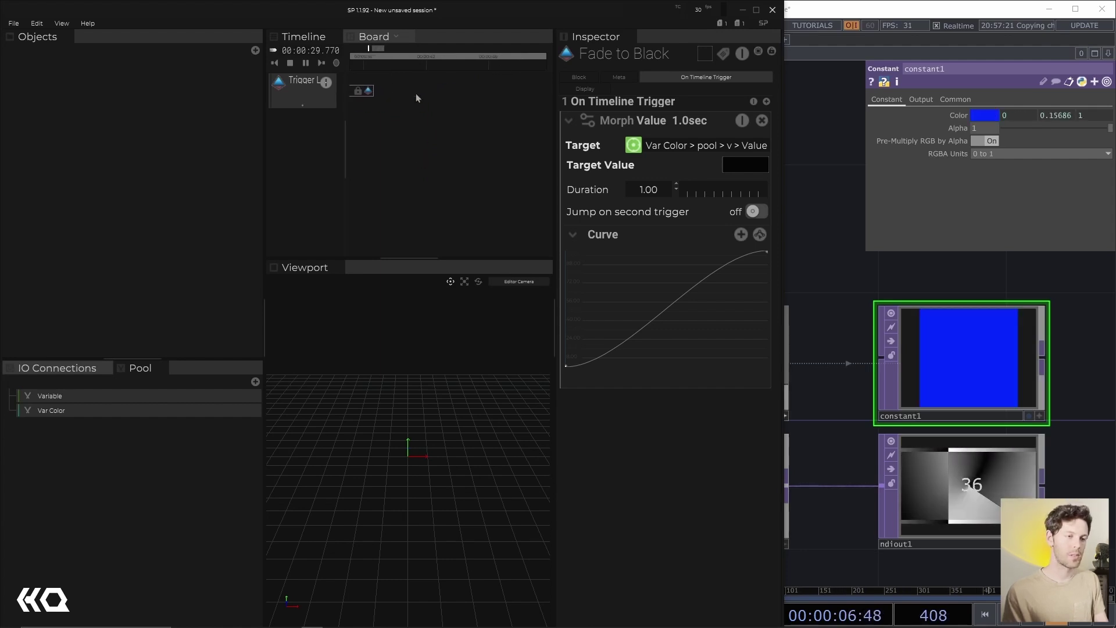
{"action": "middle_click_drag", "start_coordinate": [416, 95], "coordinate": [457, 96]}
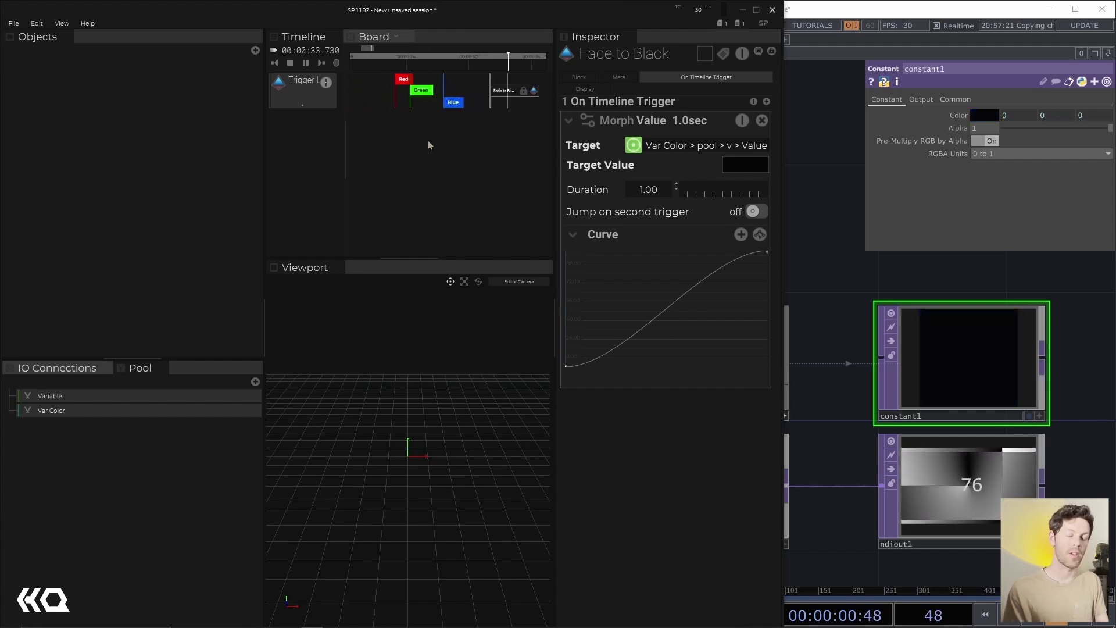
{"action": "key", "text": "space"}
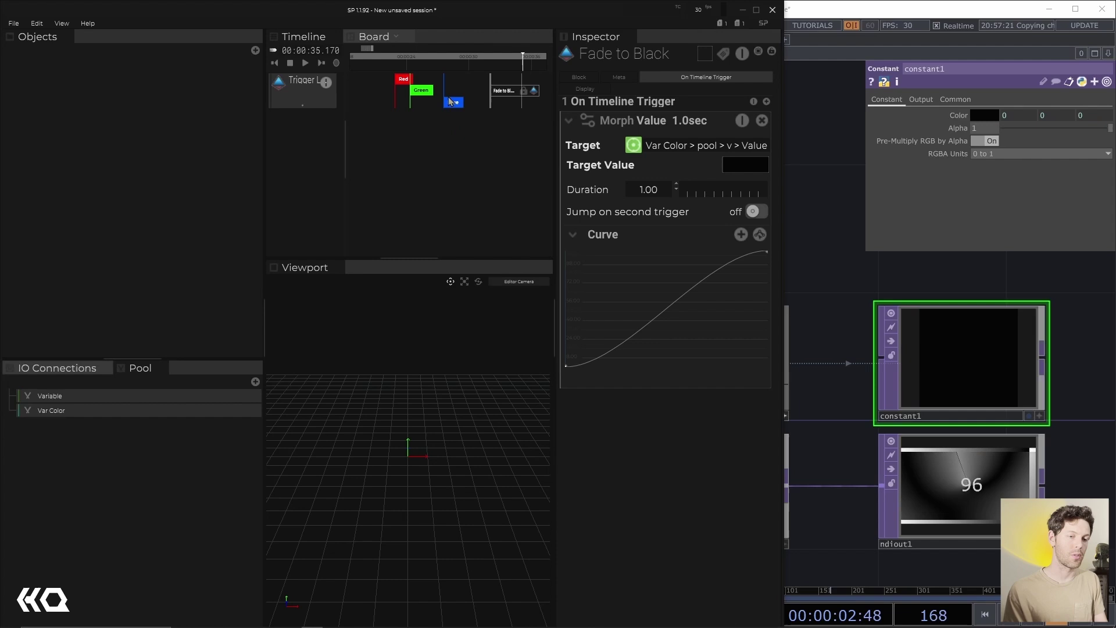
- Rearrange the trigger blocks so Fade to Black sits between Green and Blue, and return the playhead to just before Red at about 22.5 s
{"action": "left_click_drag", "start_coordinate": [461, 104], "coordinate": [446, 31]}
{"action": "left_click", "coordinate": [392, 65]}
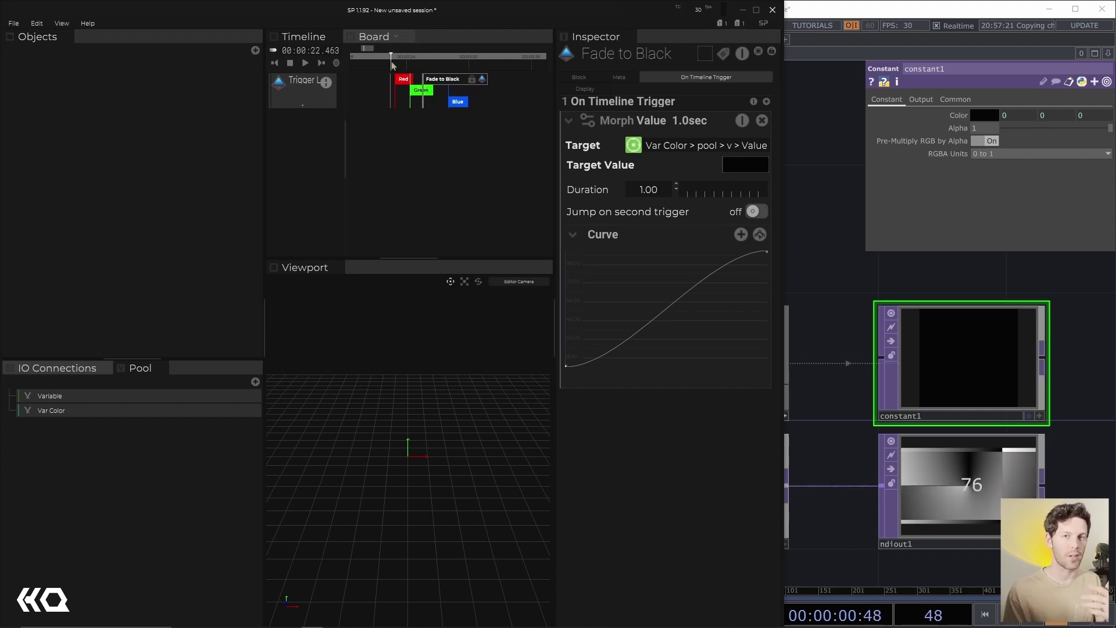